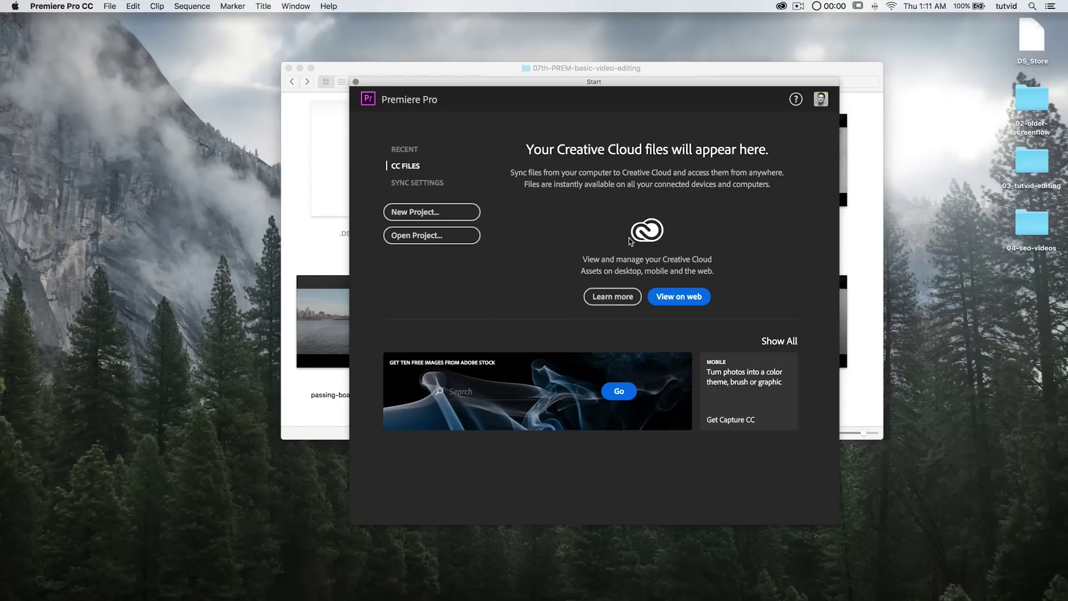
- Create a new project named test-project saved on the Desktop, with the General settings at their defaults
left_click_drag(648, 89, 629, 87)
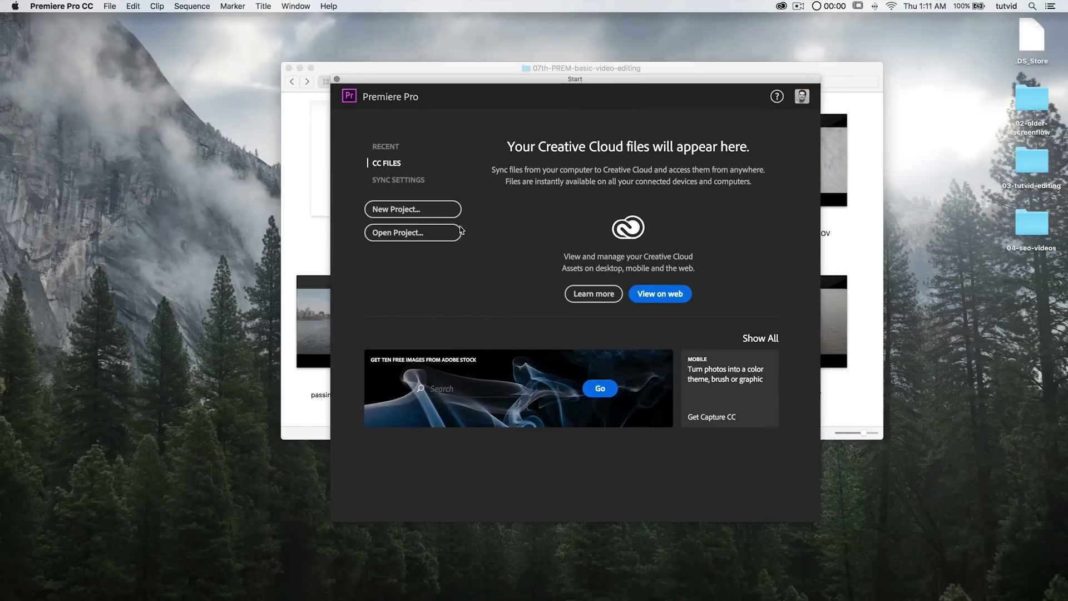
left_click(434, 213)
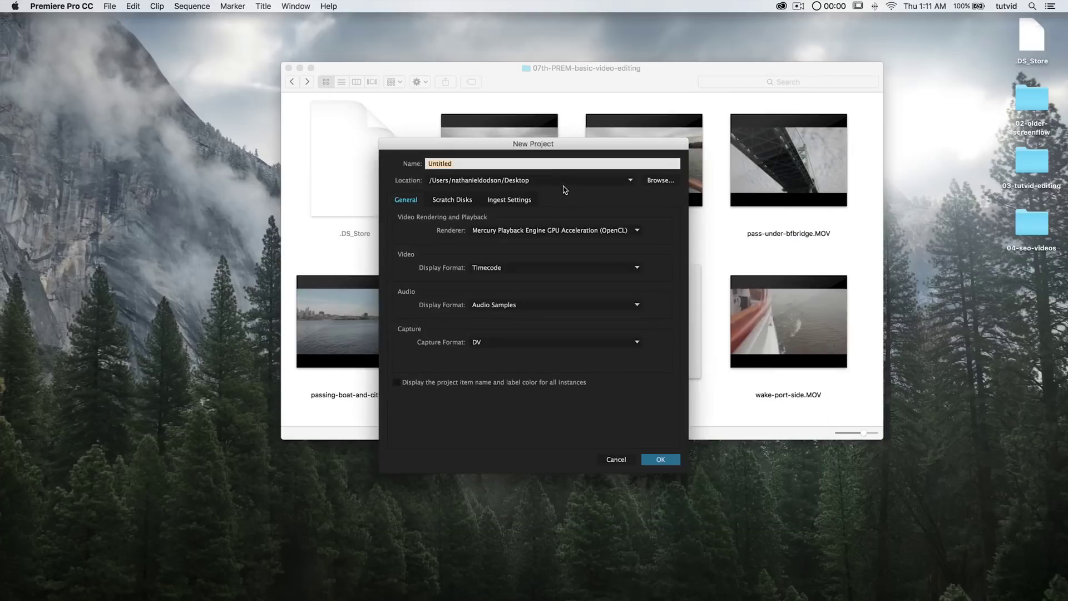
left_click_drag(557, 154, 523, 150)
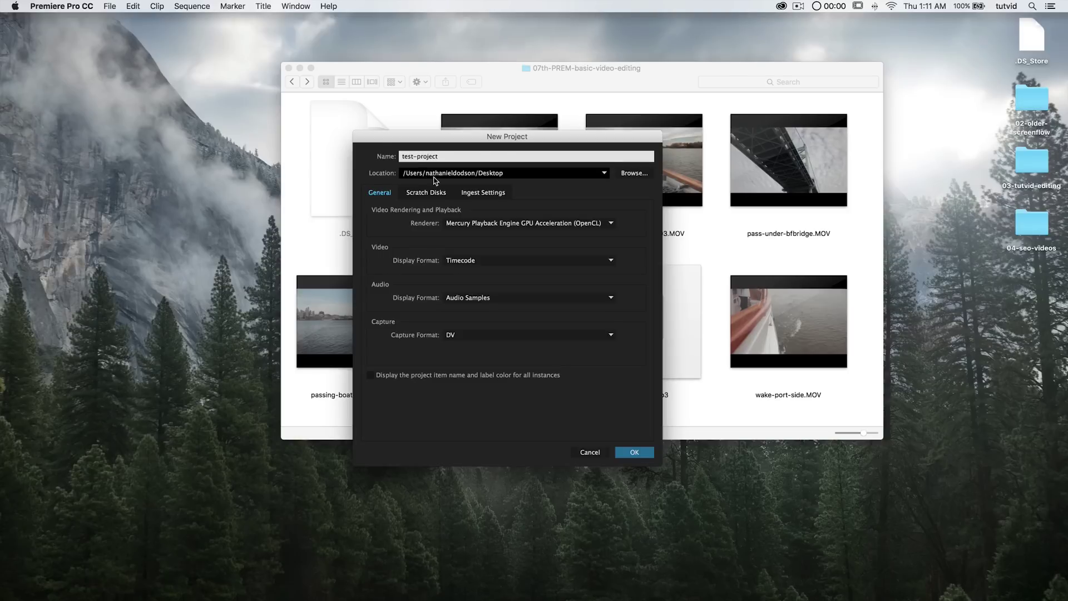
left_click_drag(544, 138, 494, 105)
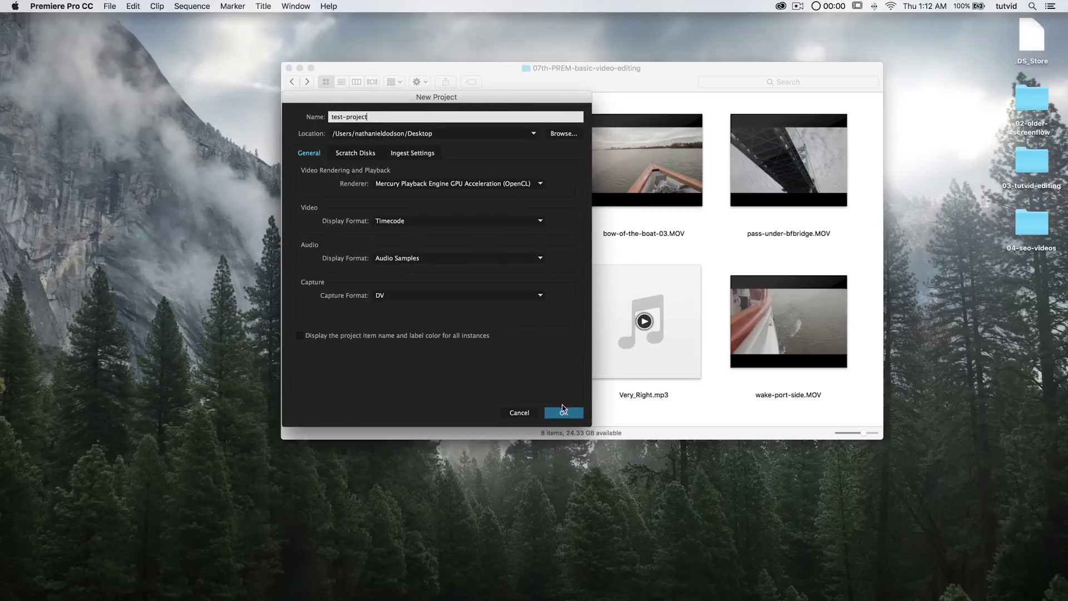
left_click(563, 411)
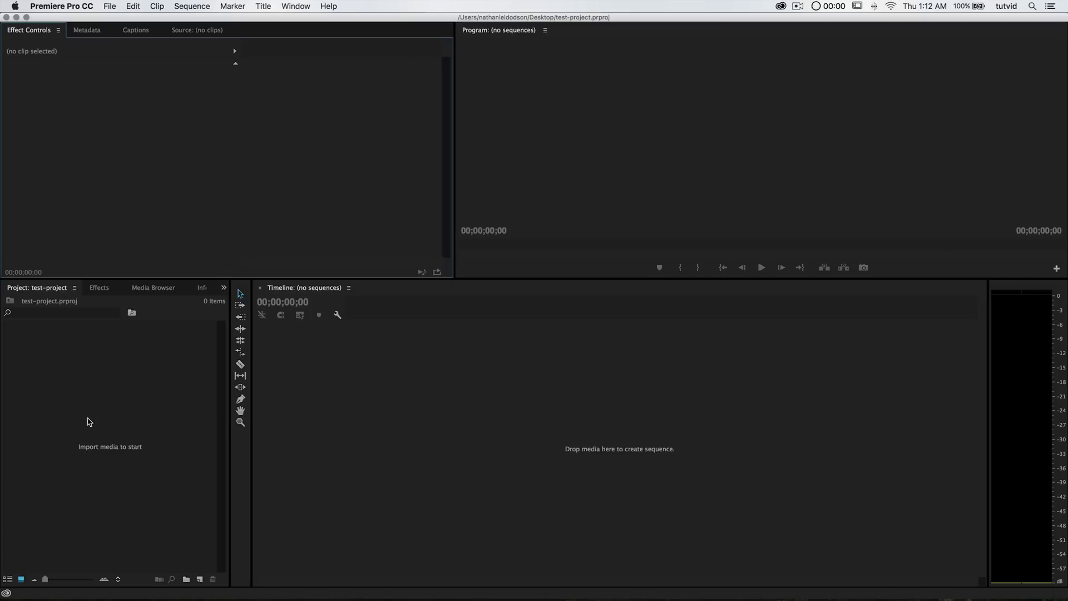
- Switch to Finder and import all six MOV clips and Very_Right.mp3 into the project, leaving out .DS_Store
key("super+Tab")
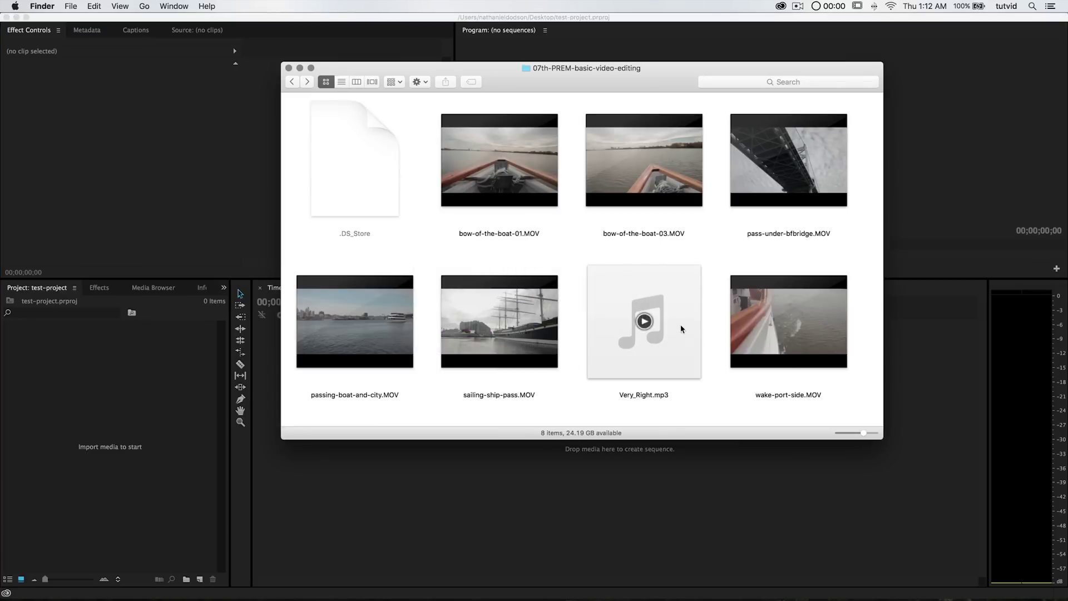
left_click_drag(356, 419, 857, 192)
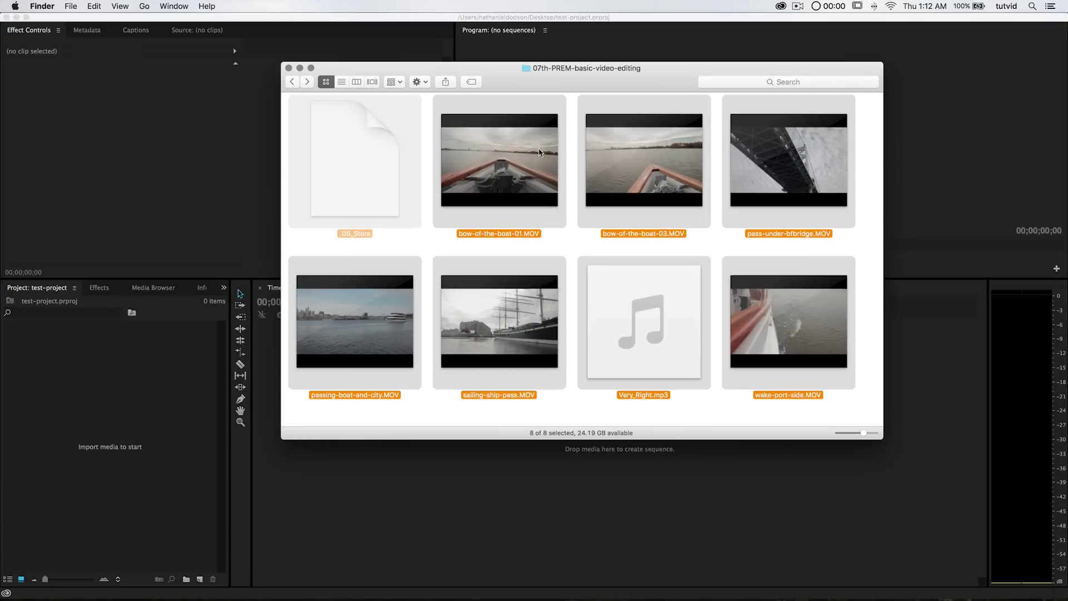
left_click(363, 169, "super")
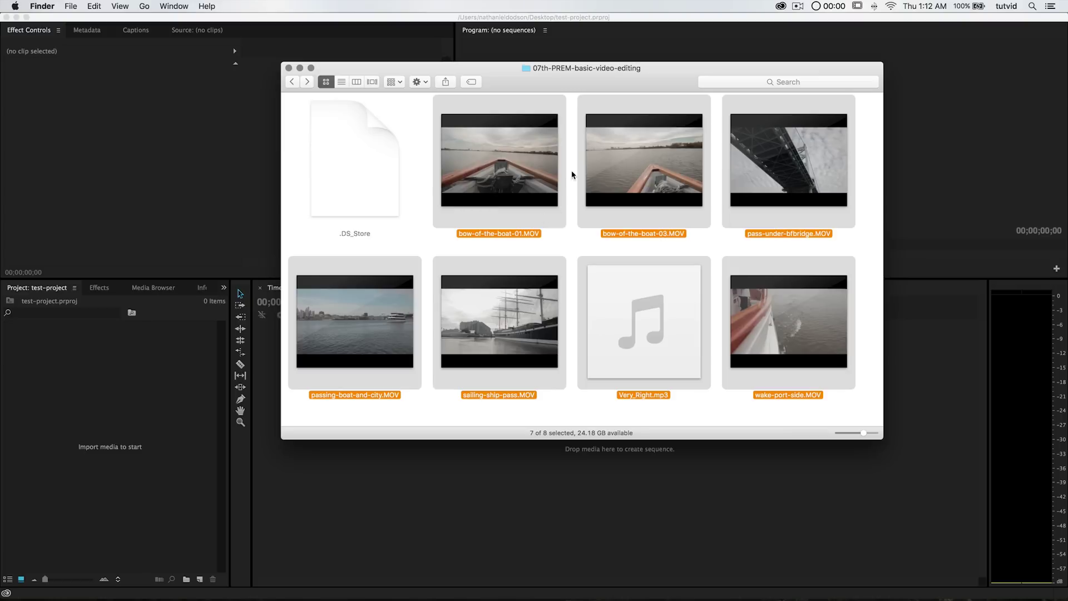
left_click_drag(499, 162, 56, 363)
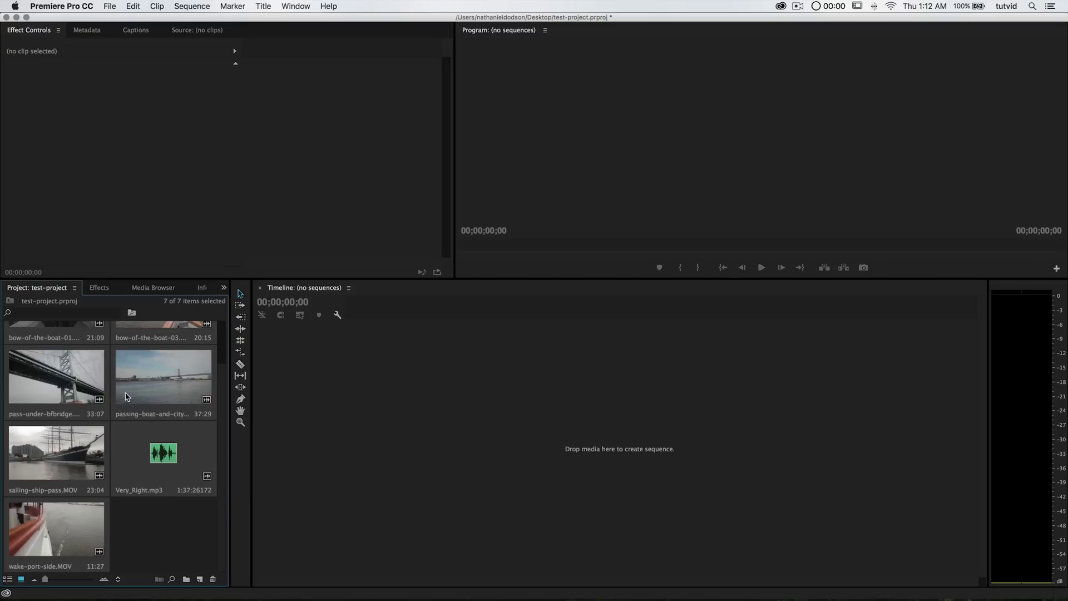
left_click(157, 504)
scroll(144, 388, "up", 2)
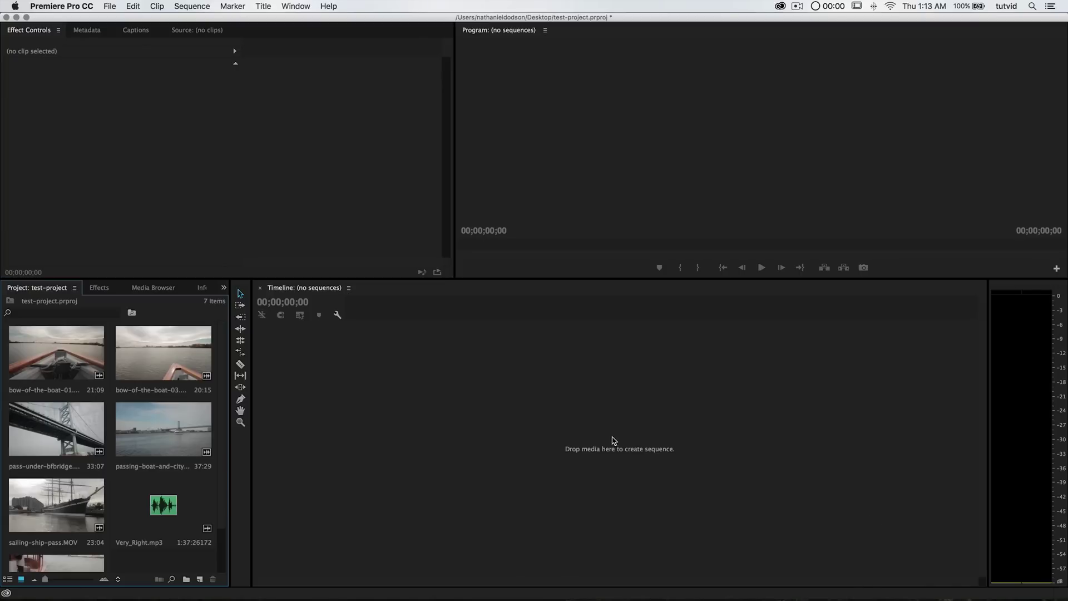
left_click_drag(86, 357, 532, 426)
left_click_drag(599, 450, 58, 360)
right_click(59, 360)
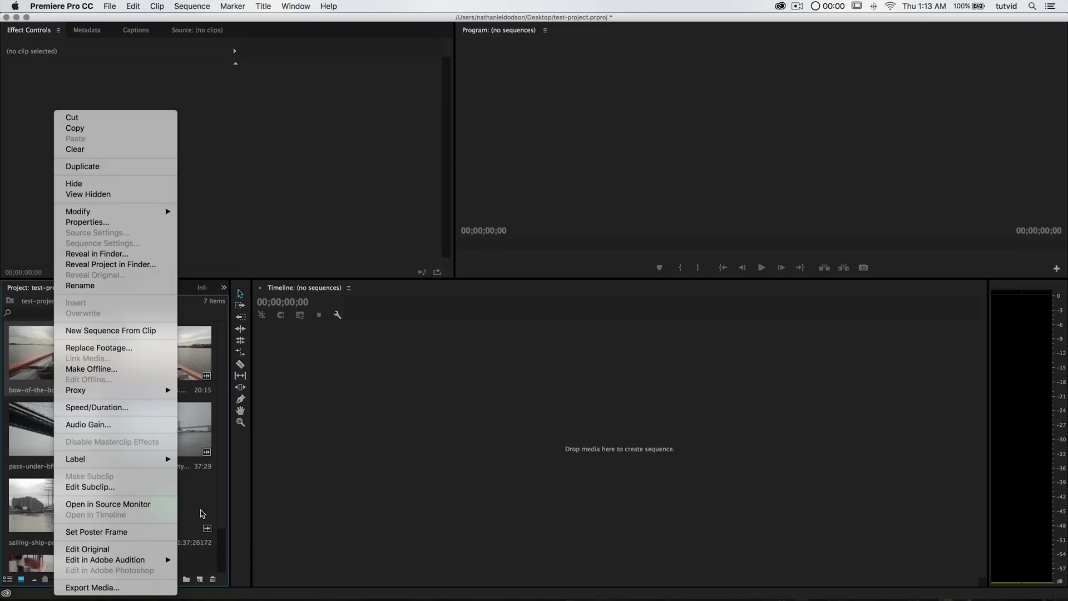
left_click(200, 558)
left_click(199, 580)
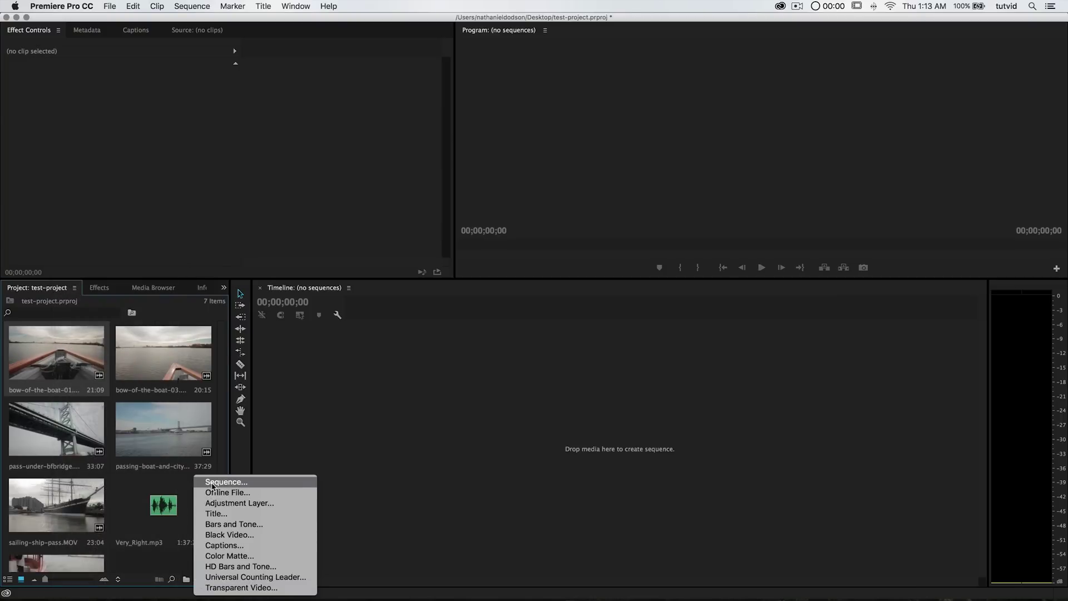
left_click(214, 486)
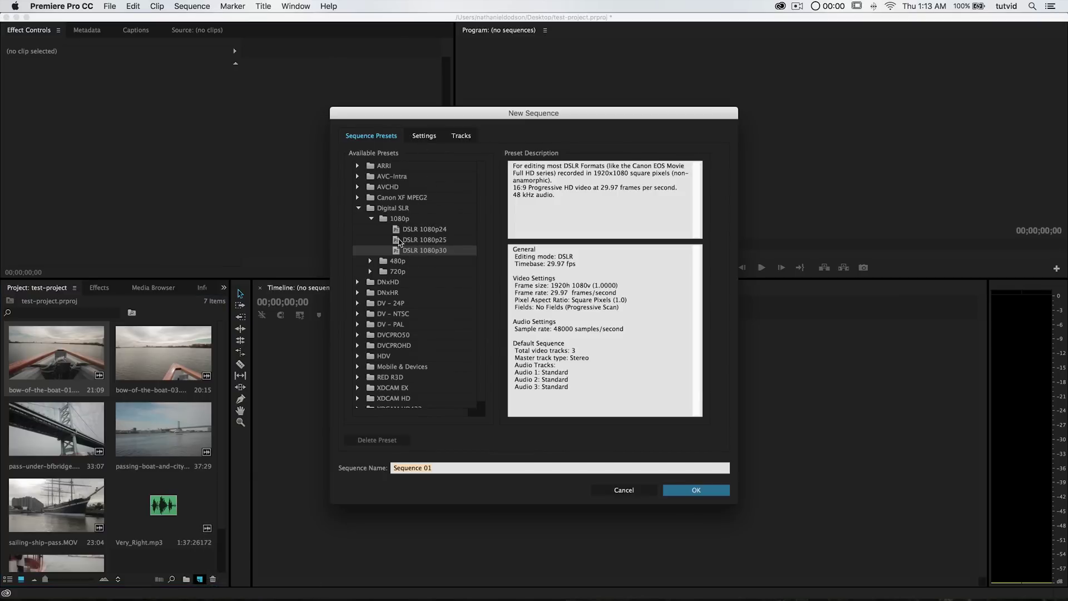
scroll(409, 401, "down", 1)
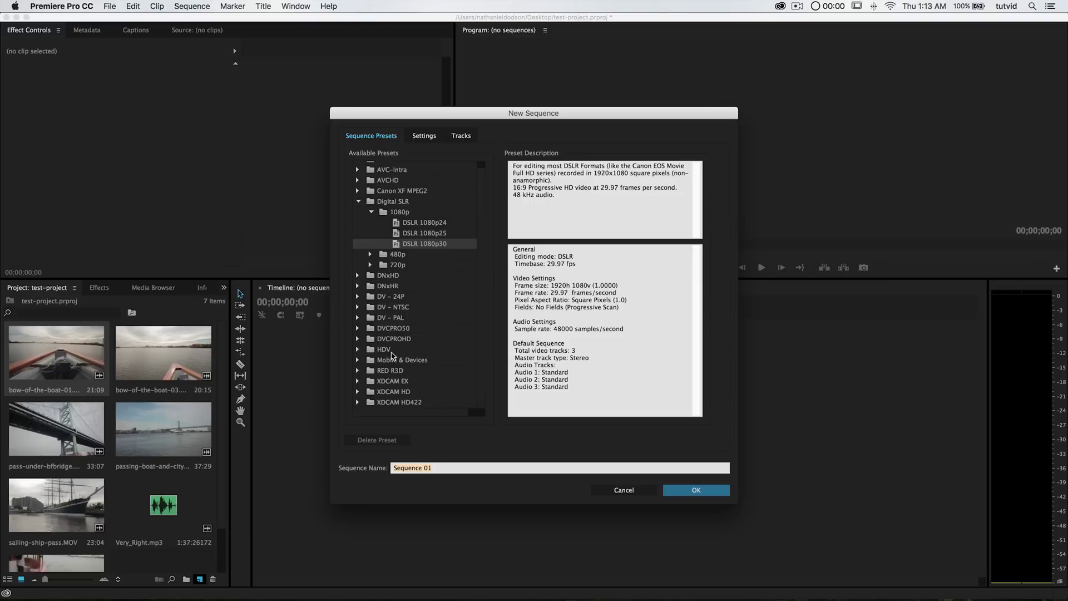
scroll(391, 342, "up", 1)
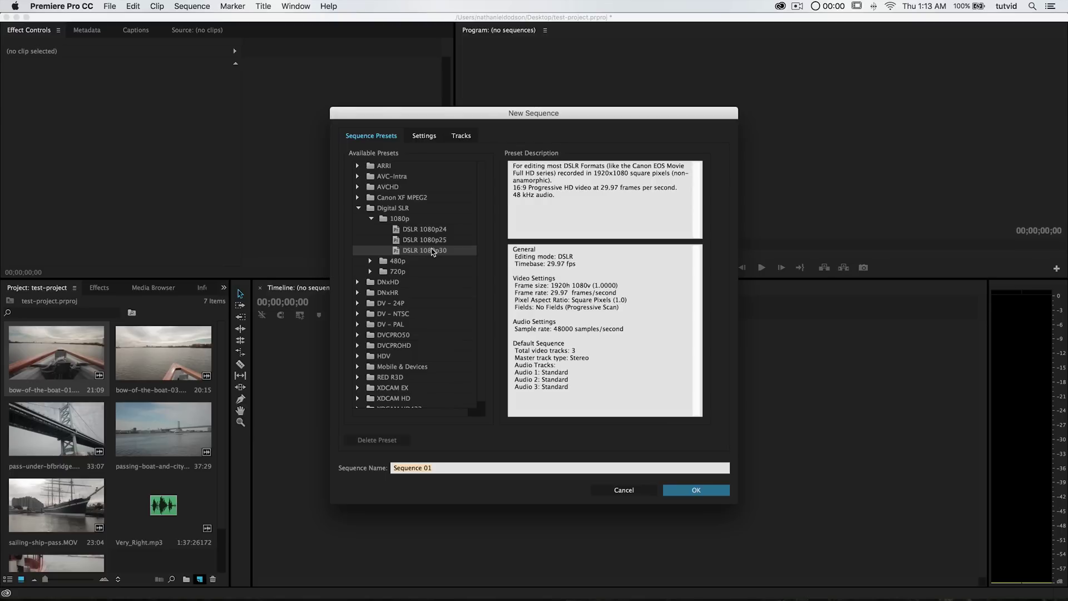
left_click(415, 137)
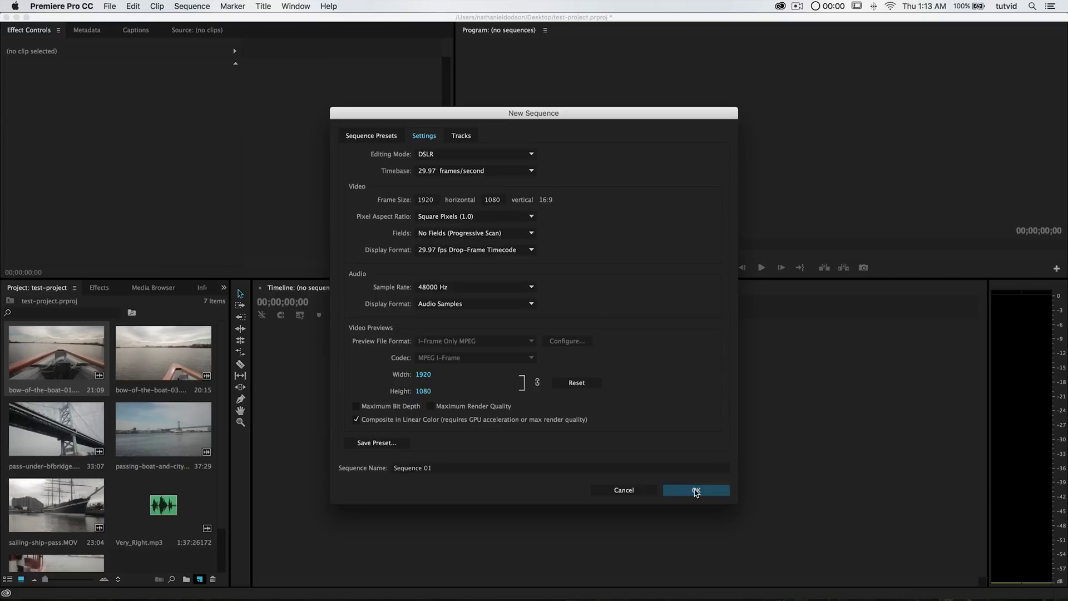
left_click(439, 469)
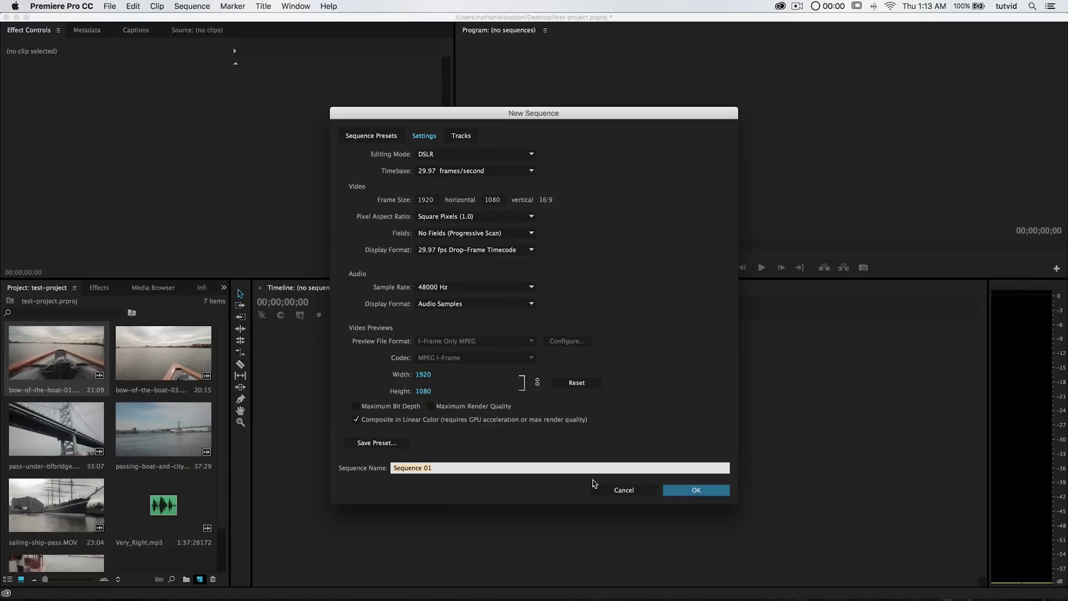
left_click(624, 489)
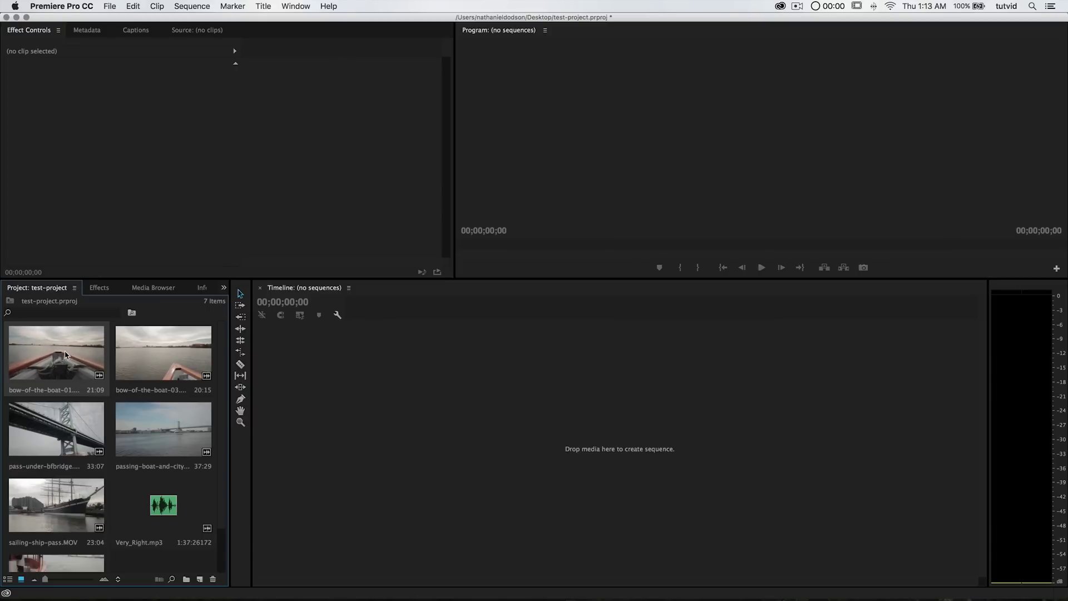
- Create a new sequence from the bow-of-the-boat-01 clip so it matches that footage
right_click(60, 349)
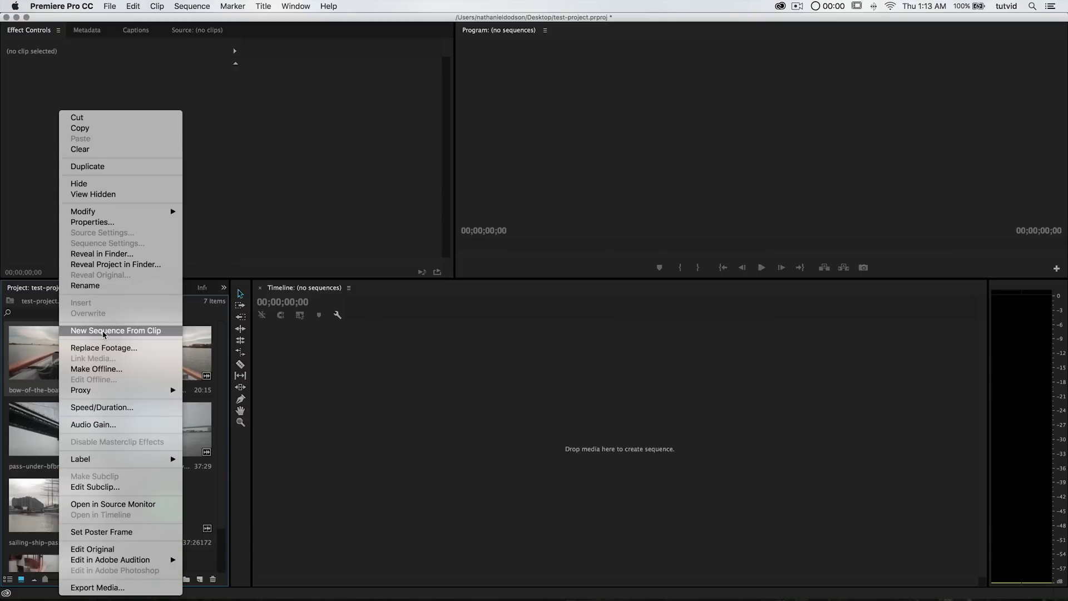
left_click(83, 330)
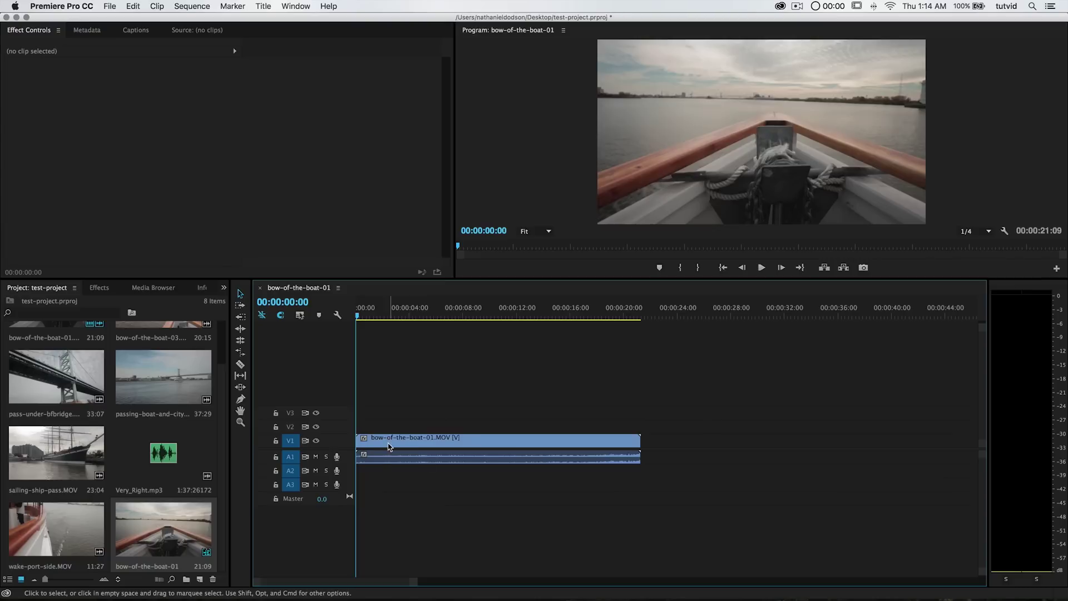
- Try trimming the bow-of-the-boat-01 clip in the timeline from its end and from its start, undoing the trims
left_click(389, 459)
left_click(393, 444)
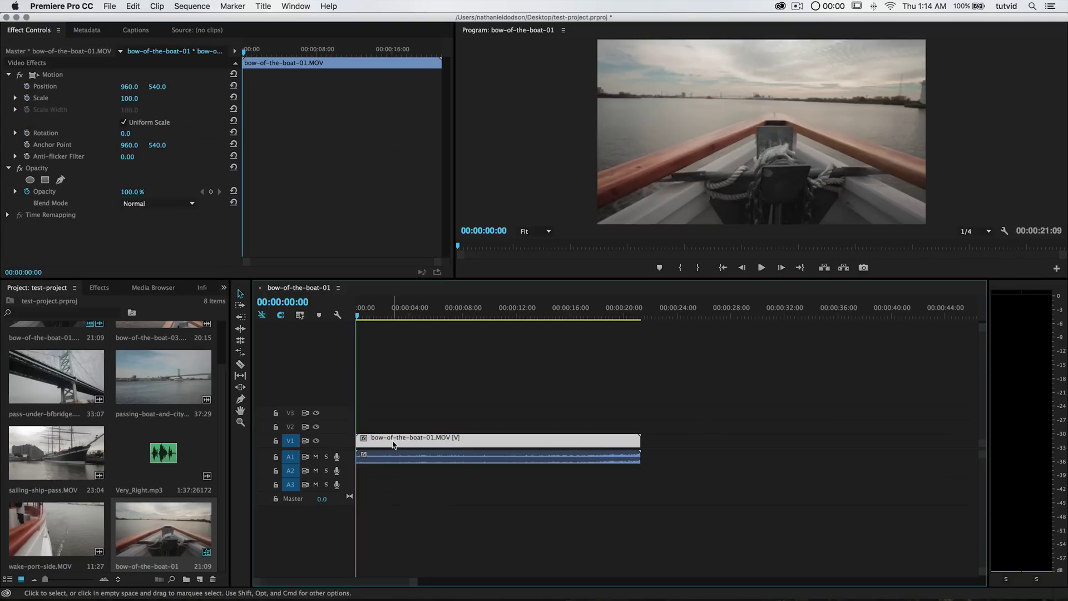
left_click_drag(639, 441, 665, 445)
left_click_drag(633, 458, 589, 458)
key("super+z")
left_click_drag(577, 393, 518, 491)
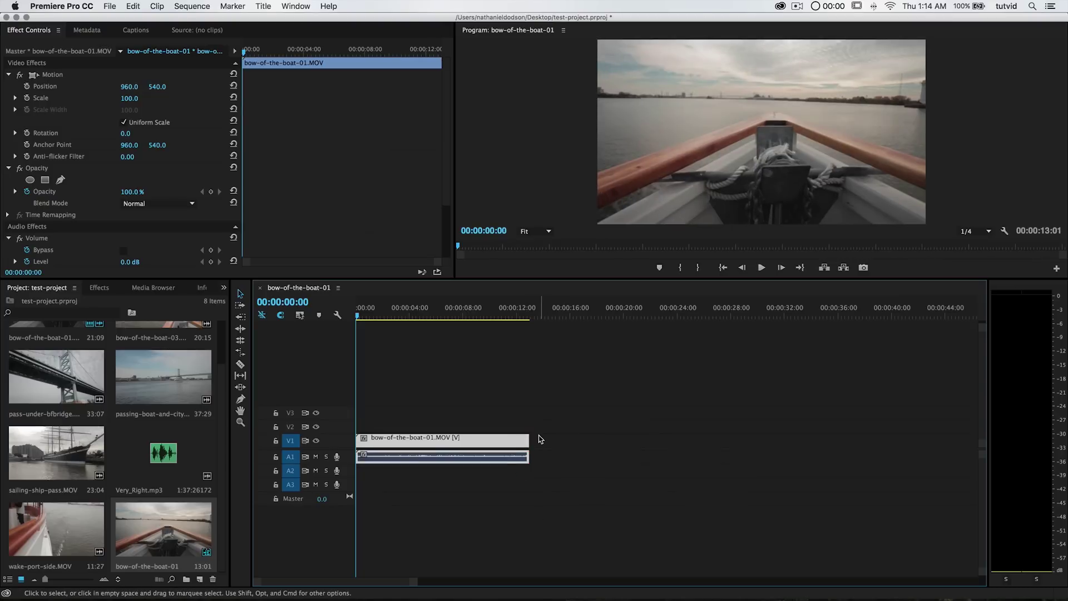
left_click_drag(369, 452, 438, 452)
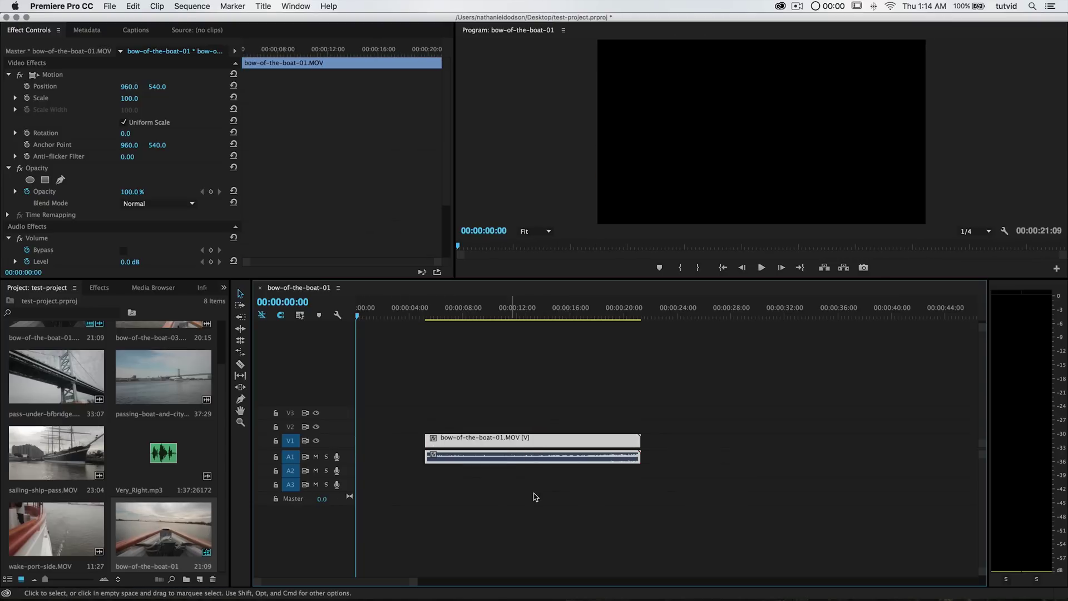
key("super+z")
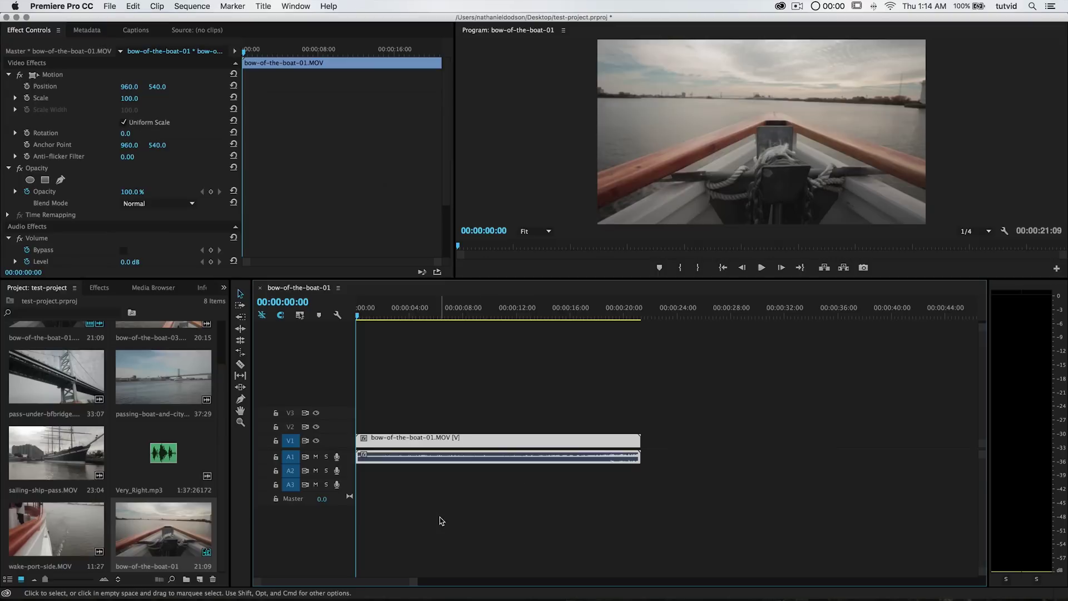
- Deselect the clip, make audio track A1 taller and mute that track
left_click(436, 481)
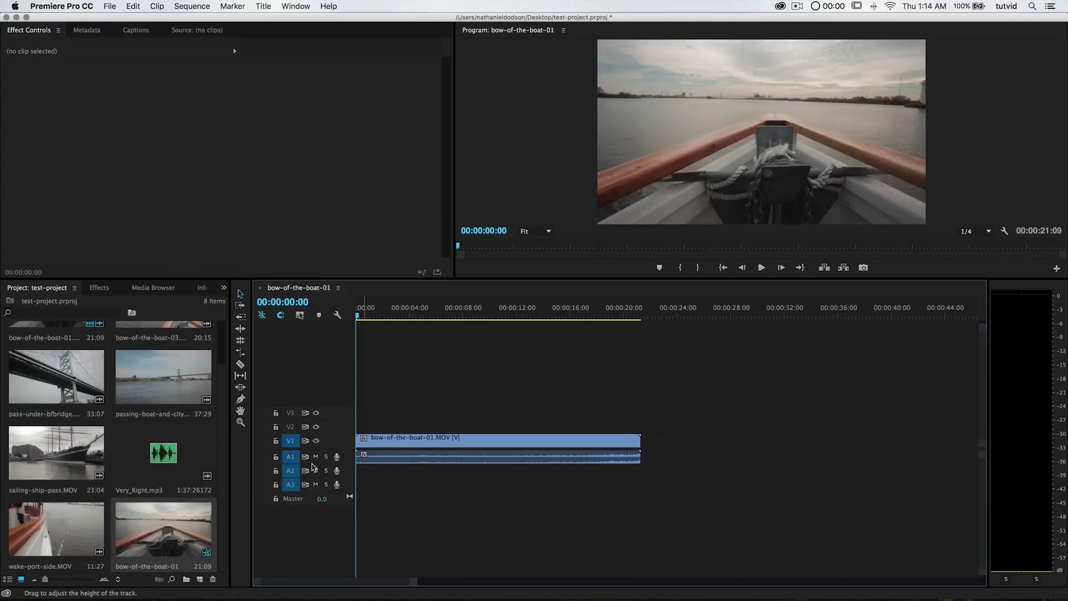
left_click_drag(327, 463, 336, 478)
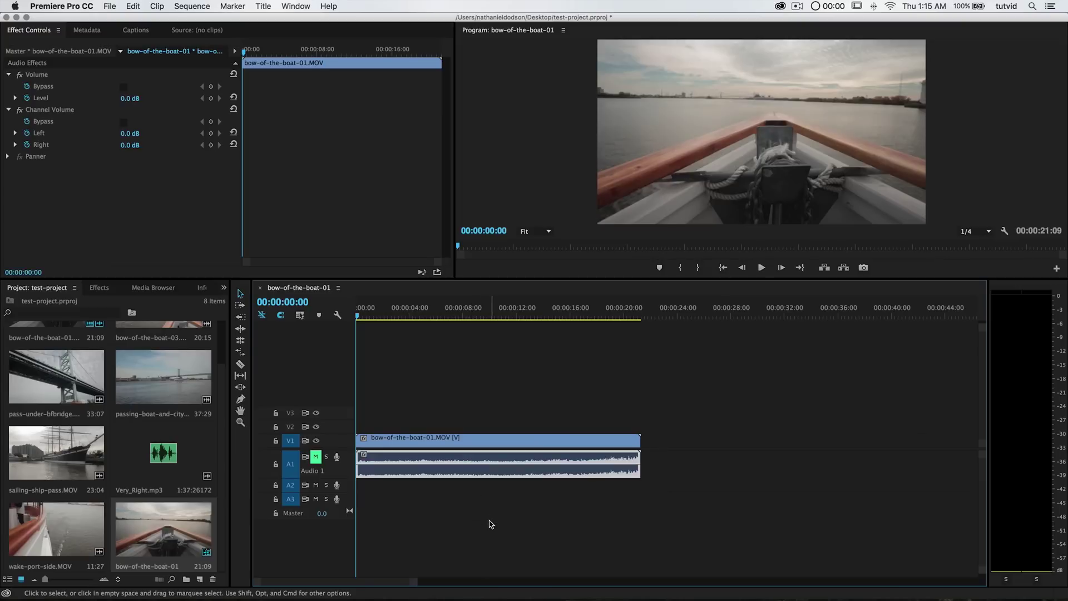
- Delete the audio part of the bow-of-the-boat-01 clip from track A1, and undo the deletion
key("Delete")
key("backslash")
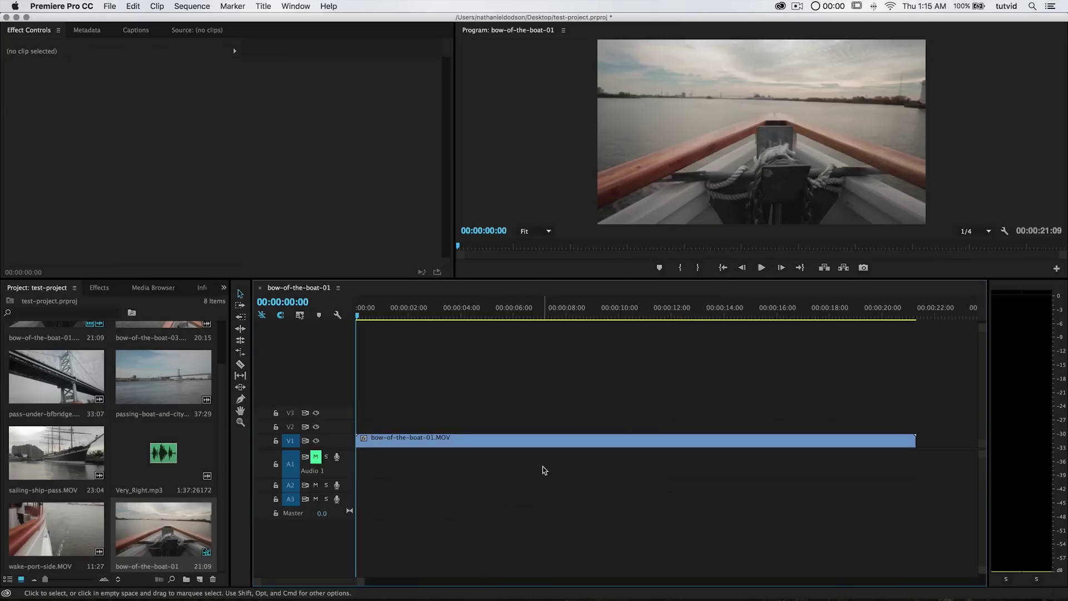
key("minus")
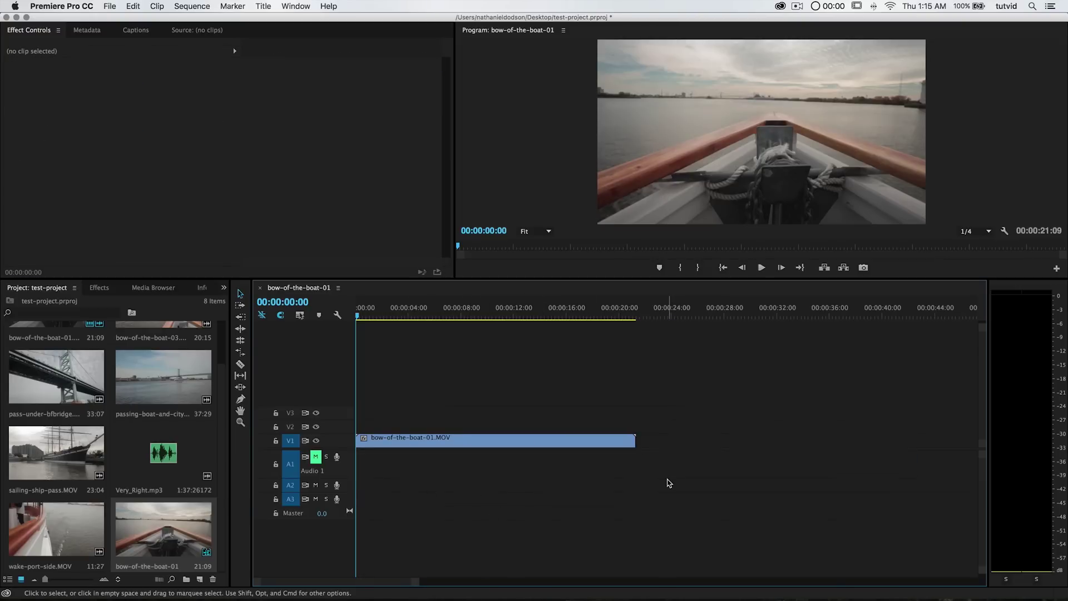
key("super+z")
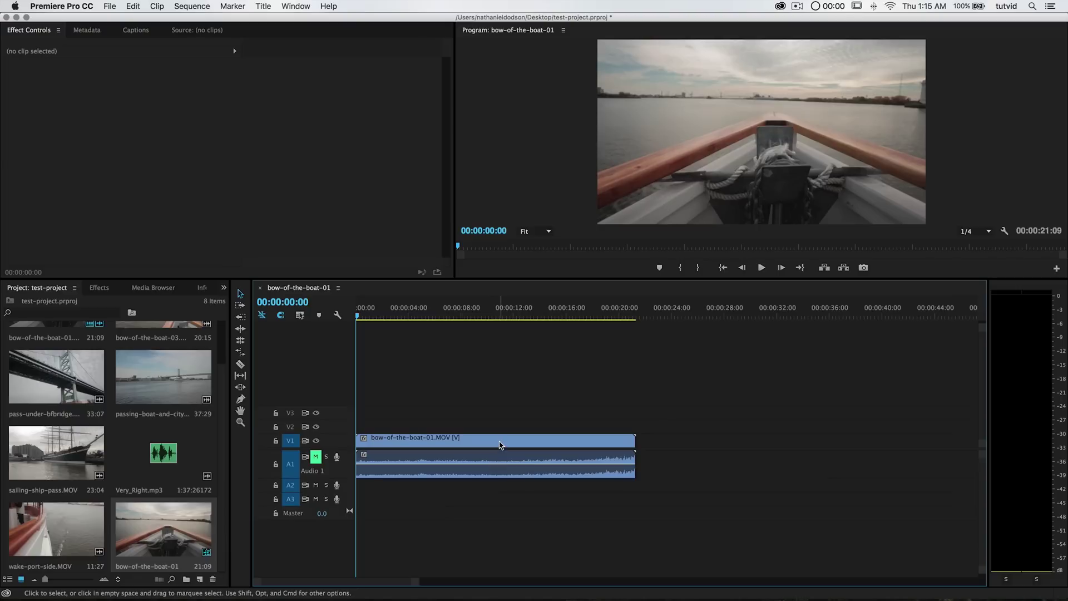
key("equal")
key("equal")
key("equal")
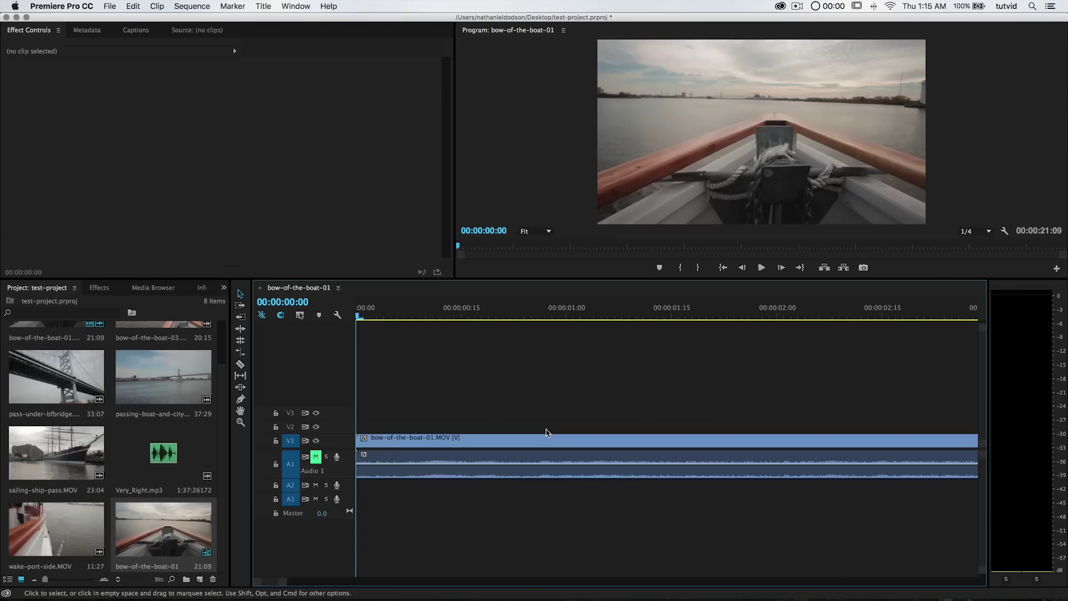
key("minus")
key("minus")
key("minus")
key("minus")
key("backslash")
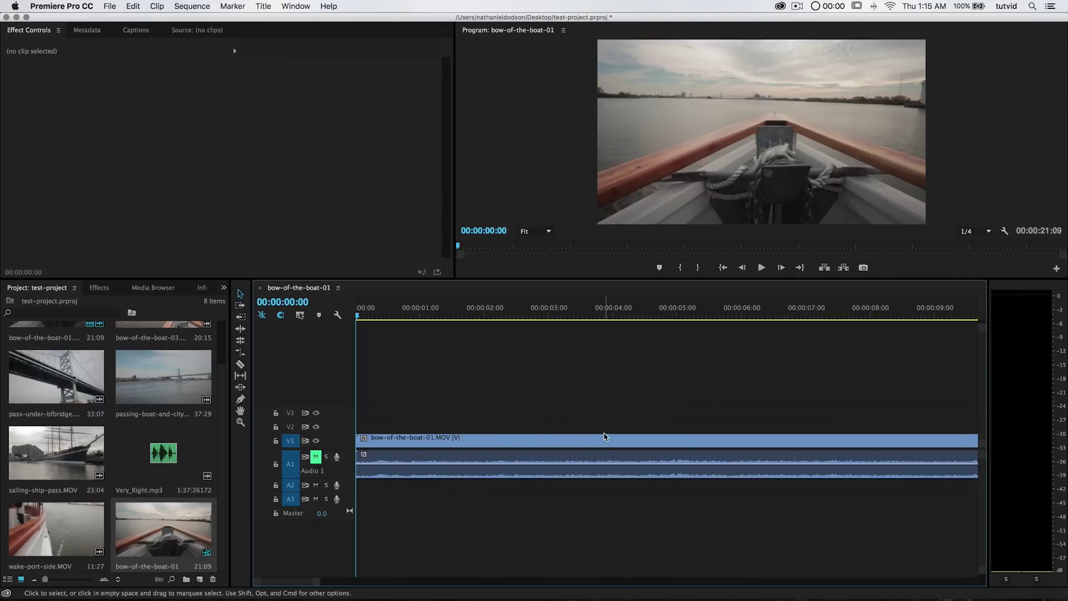
key("minus")
key("minus")
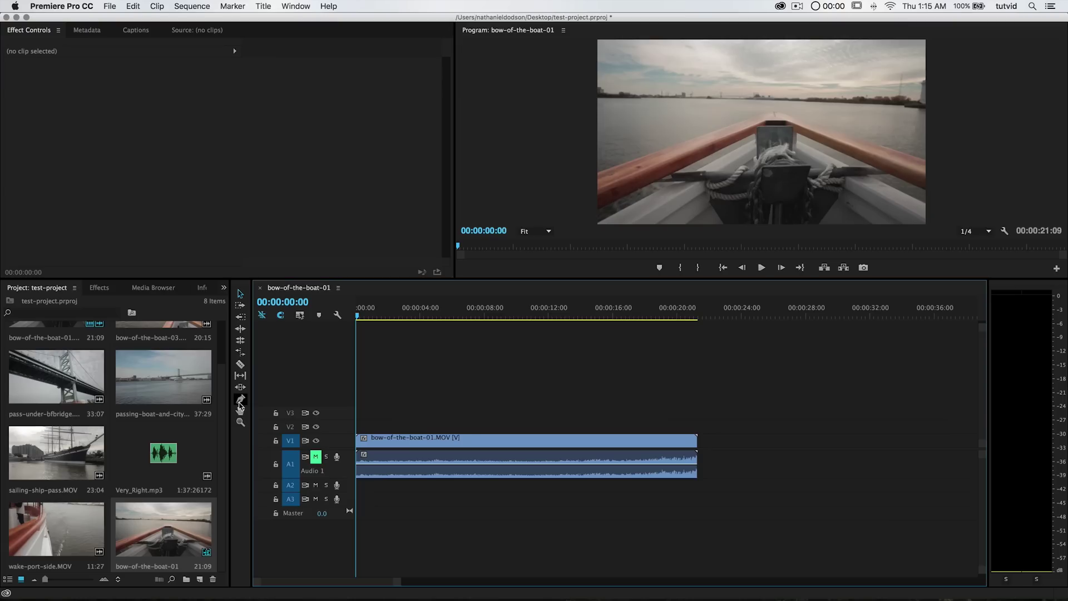
- Add the wake-port-side.MOV clip to tracks V1 and A1 after bow-of-the-boat-01, leaving a short gap between them
left_click(71, 538)
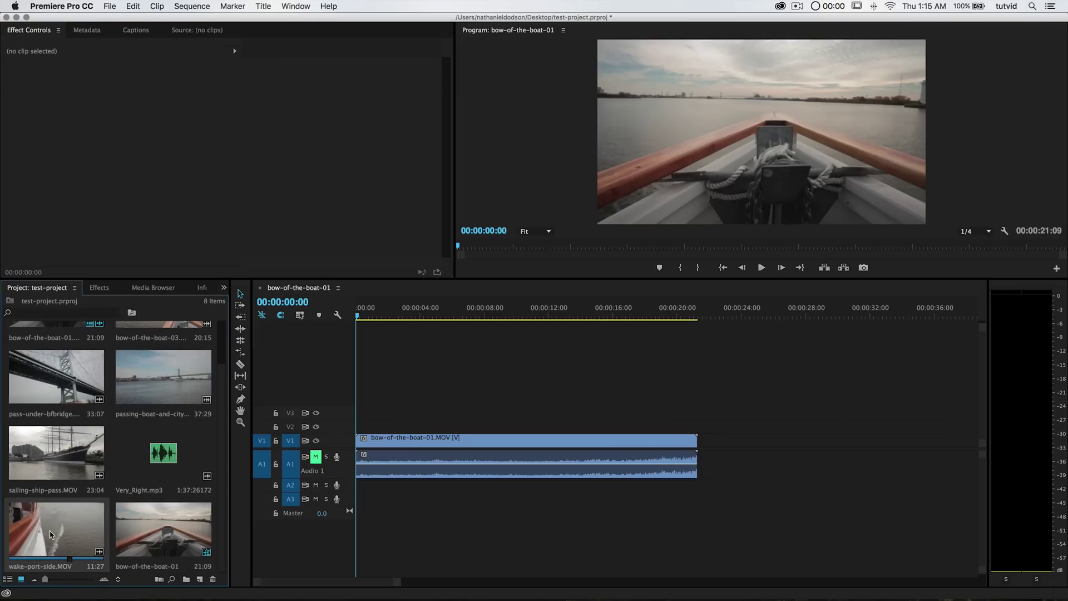
left_click_drag(40, 534, 720, 421)
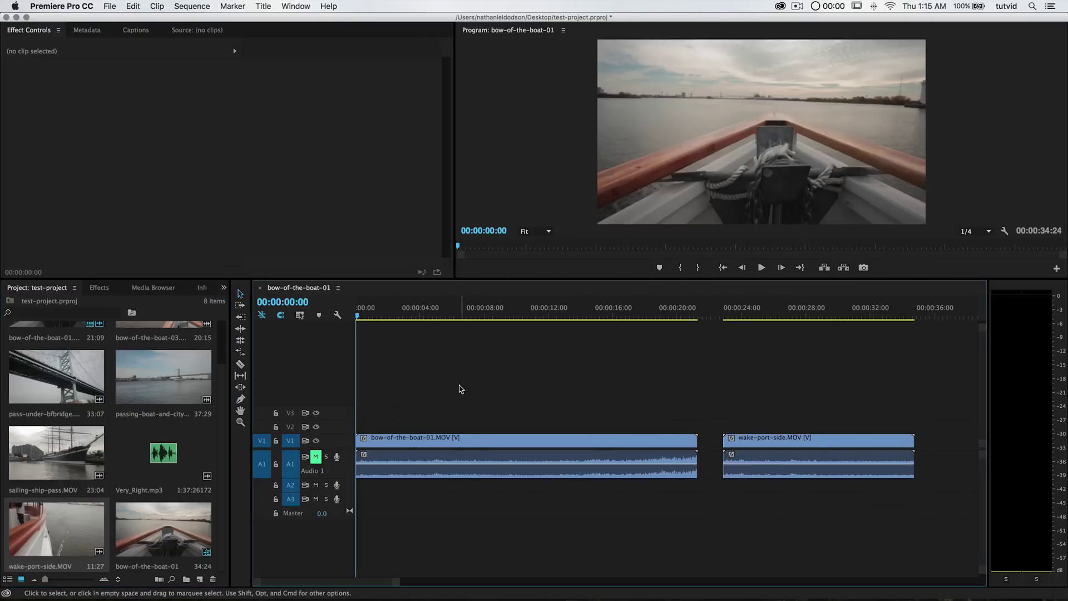
- Close the gap by snapping wake-port-side.MOV to the end of bow-of-the-boat-01.MOV, and scrub the playhead across the cut
left_click_drag(615, 313, 649, 334)
left_click(823, 467)
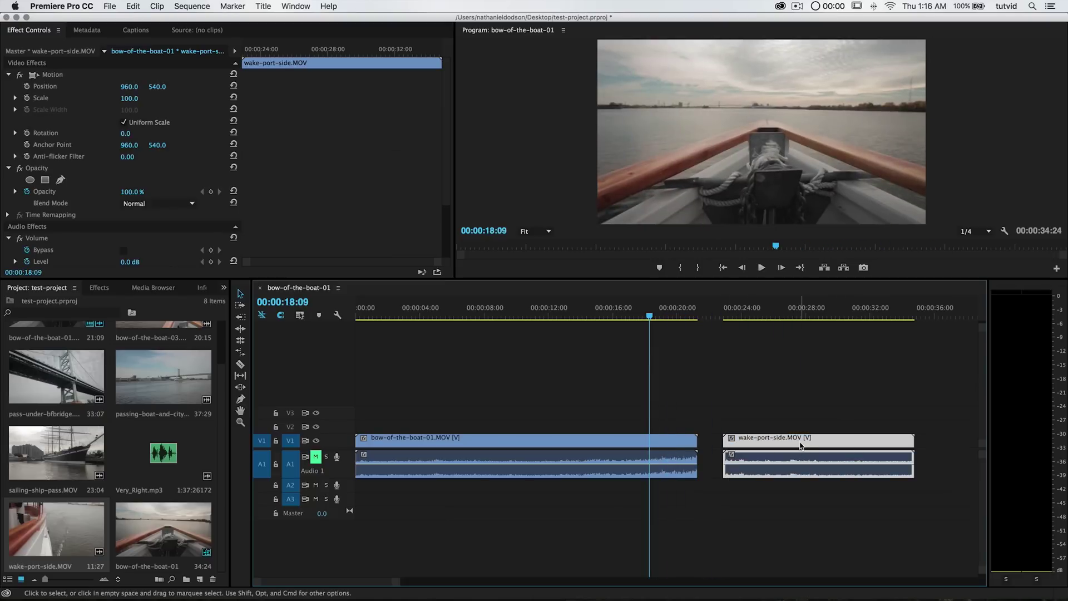
left_click(281, 316)
left_click_drag(805, 443, 782, 449)
left_click_drag(678, 315, 727, 340)
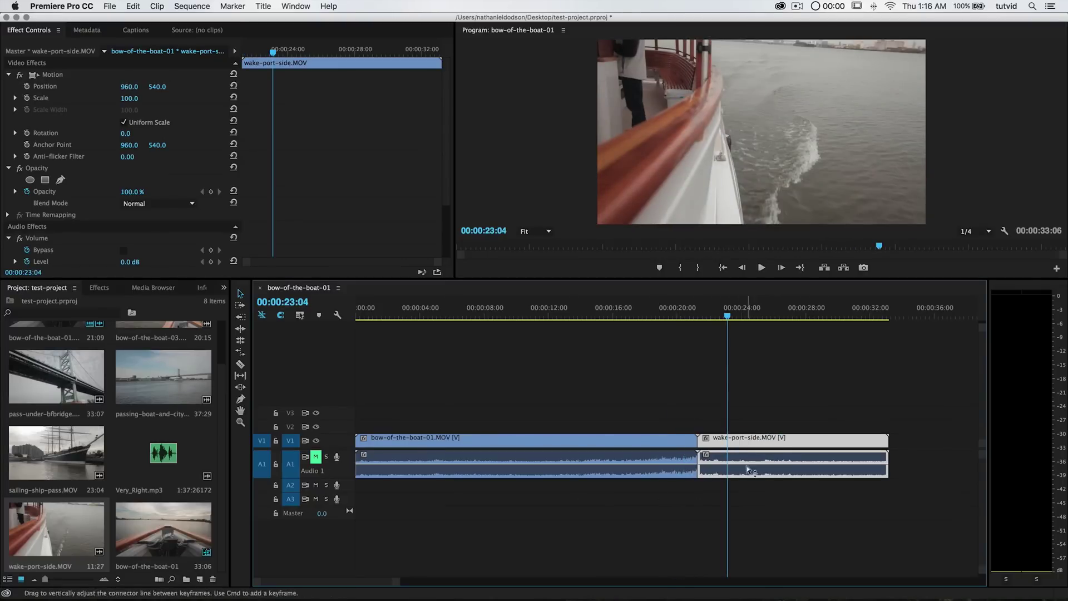
- Swap the clip order by moving bow-of-the-boat-01.MOV further along the timeline and placing wake-port-side.MOV at the start of the sequence
key("minus")
key("minus")
left_click_drag(473, 441, 777, 443)
left_click_drag(414, 447, 556, 446)
left_click(771, 442)
left_click_drag(771, 442, 380, 442)
left_click(552, 447)
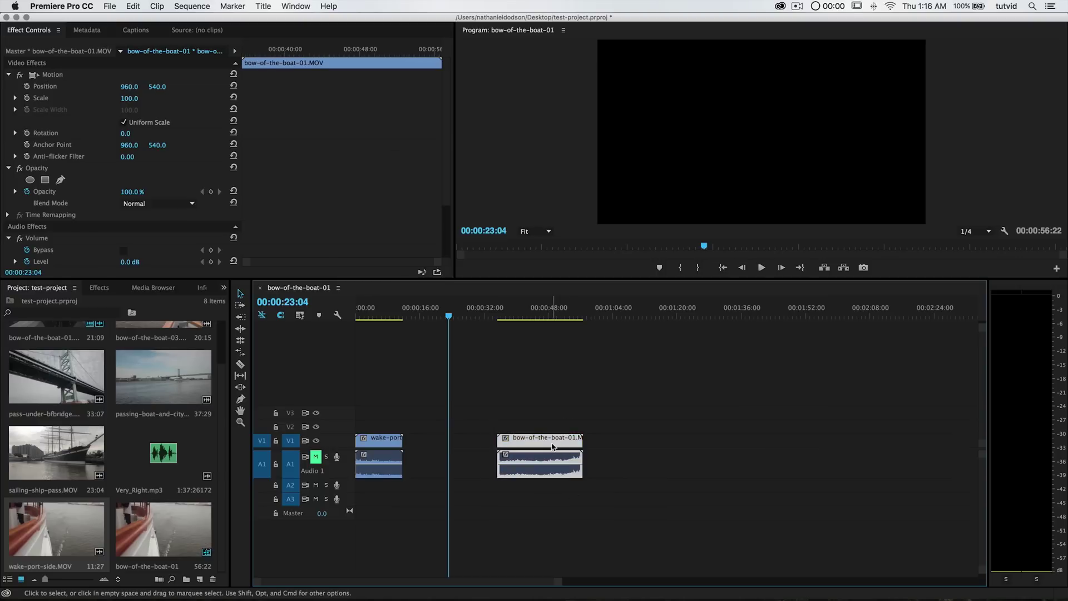
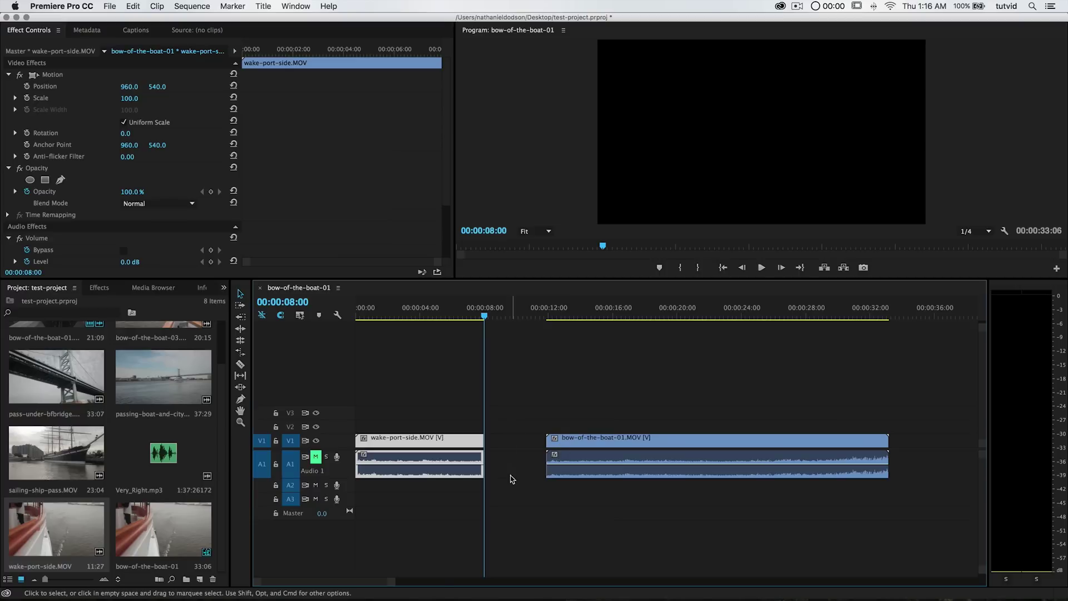
- Ripple delete the gap between the two clips, and cut bow-of-the-boat-01.MOV at 00:00:11:18 with the Razor tool
right_click(520, 442)
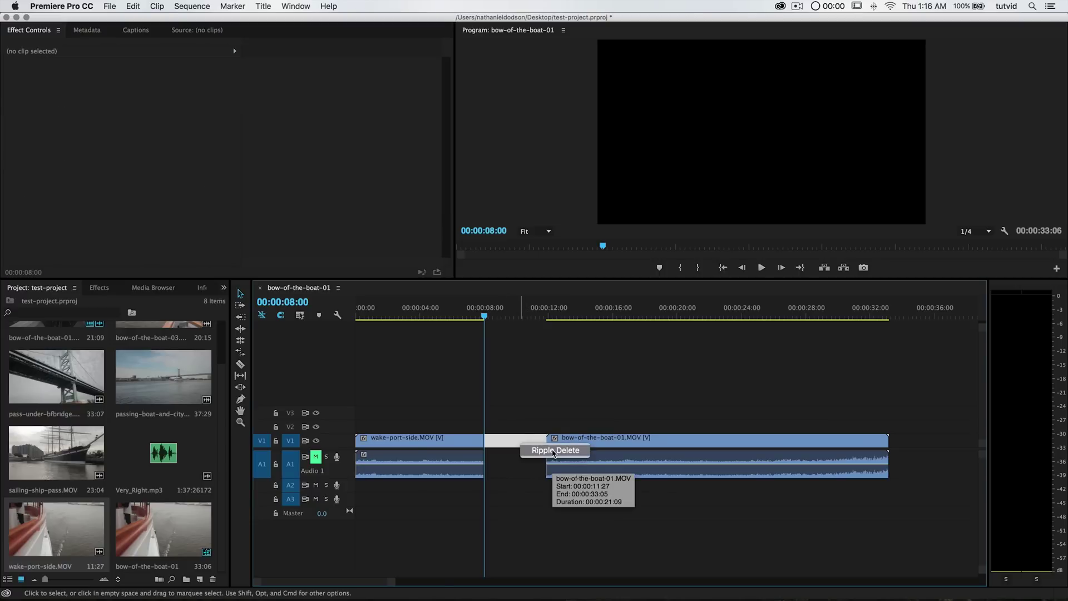
left_click(521, 465)
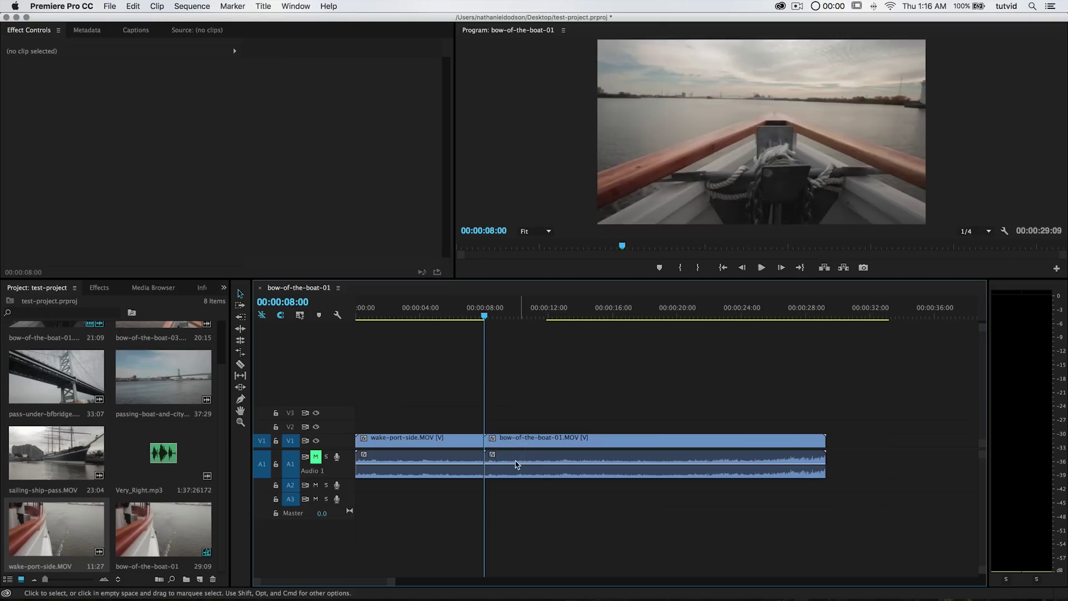
left_click_drag(485, 316, 542, 344)
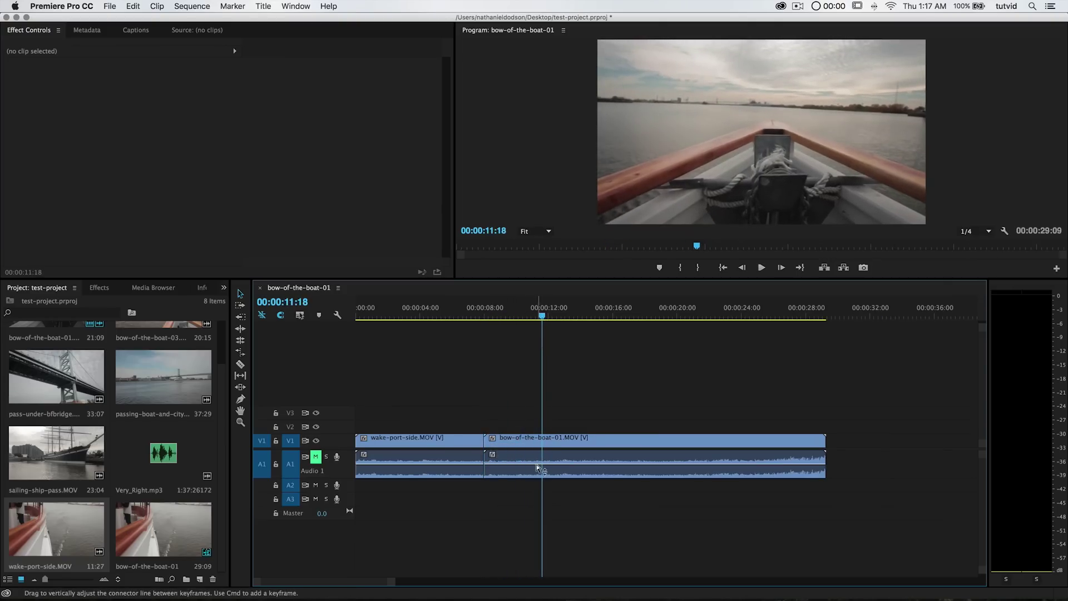
left_click(241, 366)
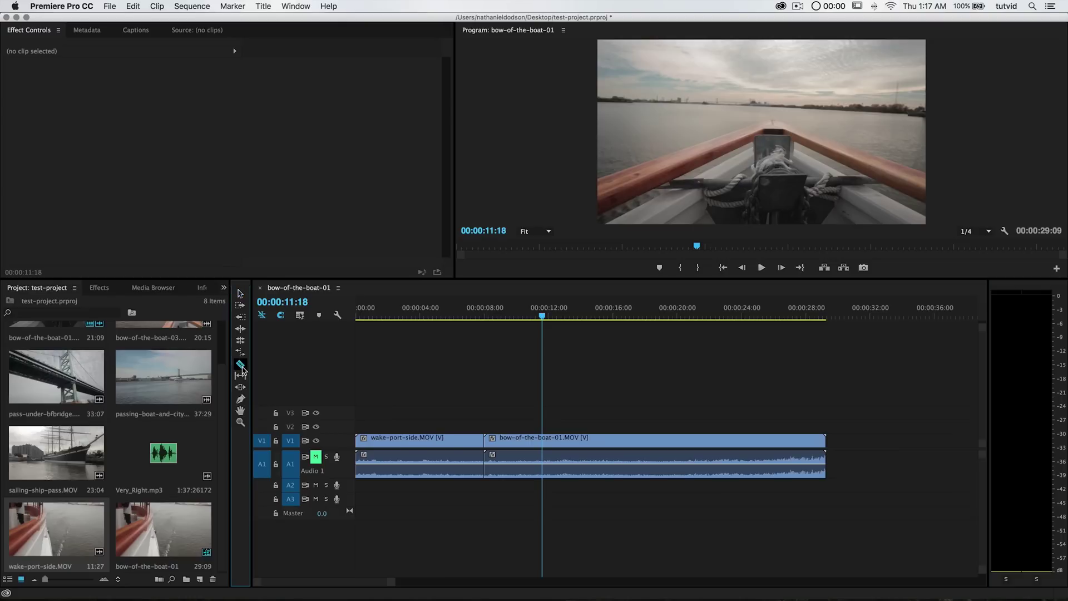
left_click(192, 6)
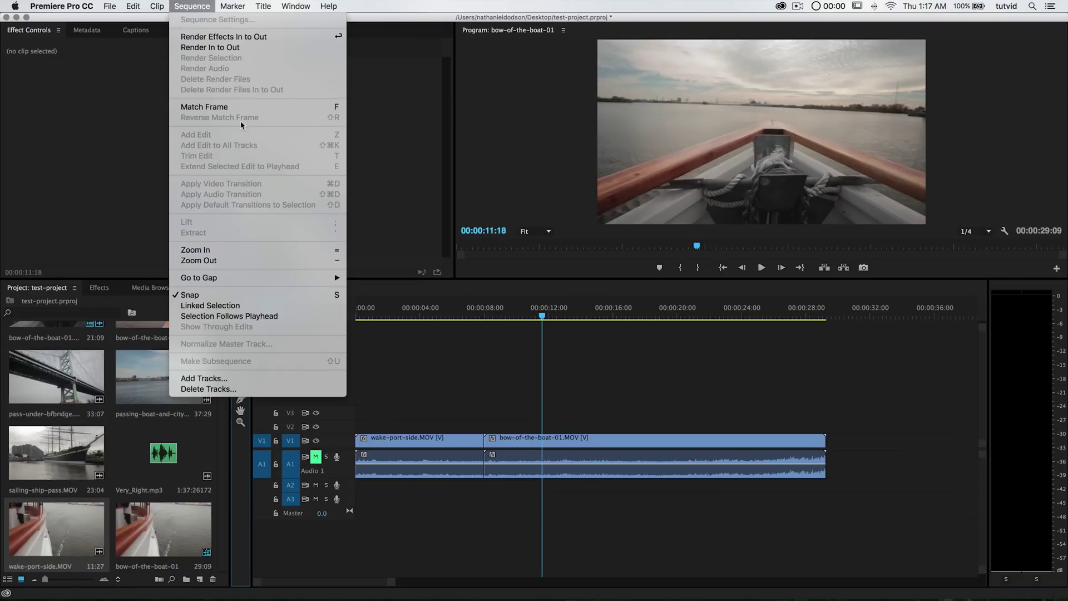
left_click(531, 440)
left_click(546, 440)
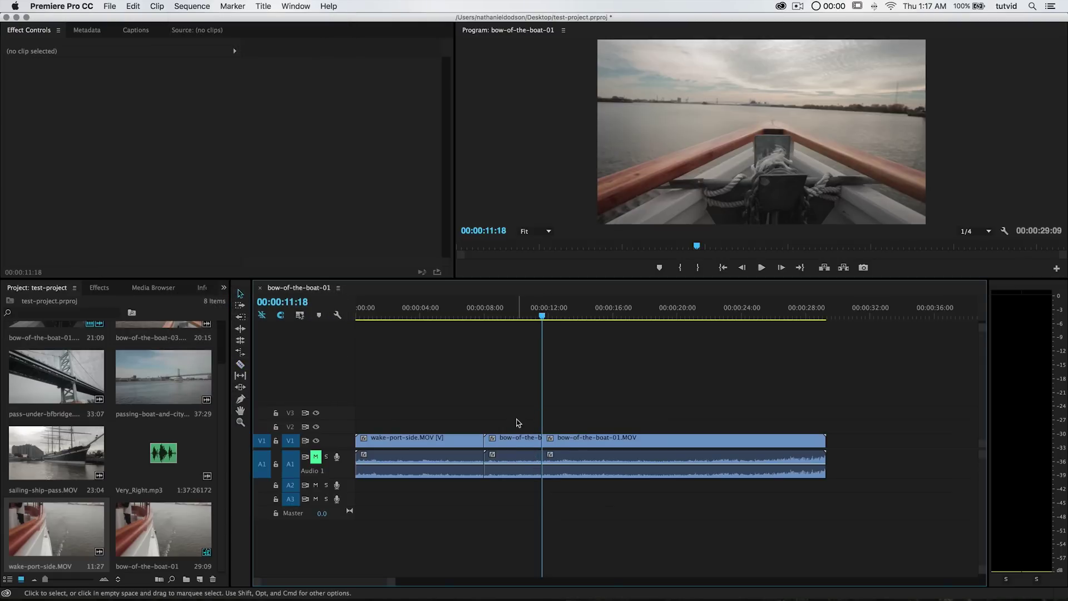
- Try a ripple delete on the short first piece of the cut bow-of-the-boat-01.MOV clip
left_click(243, 293)
left_click(531, 460)
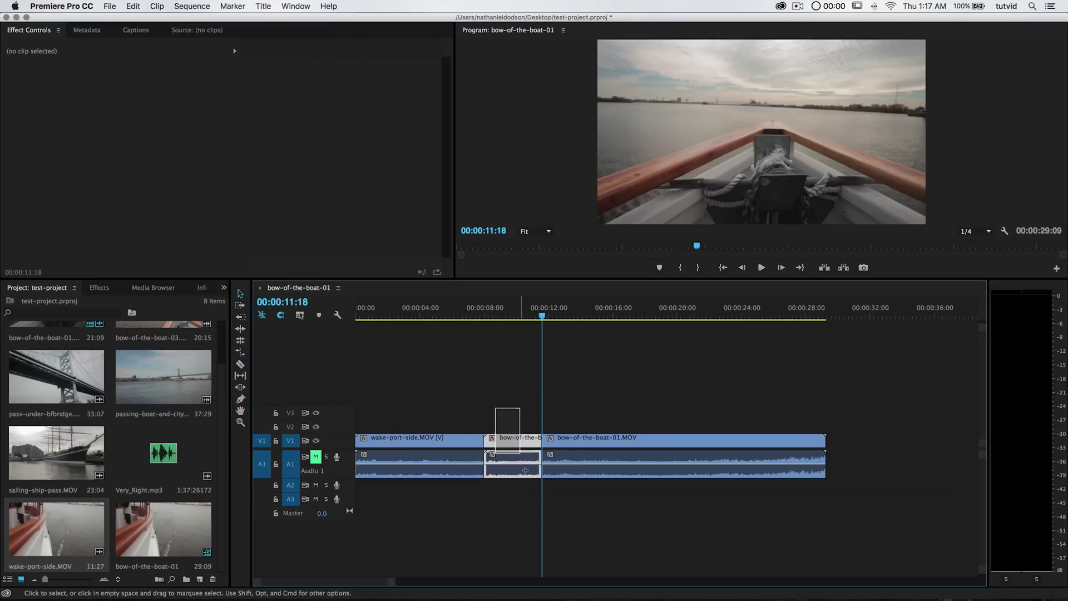
left_click(135, 6)
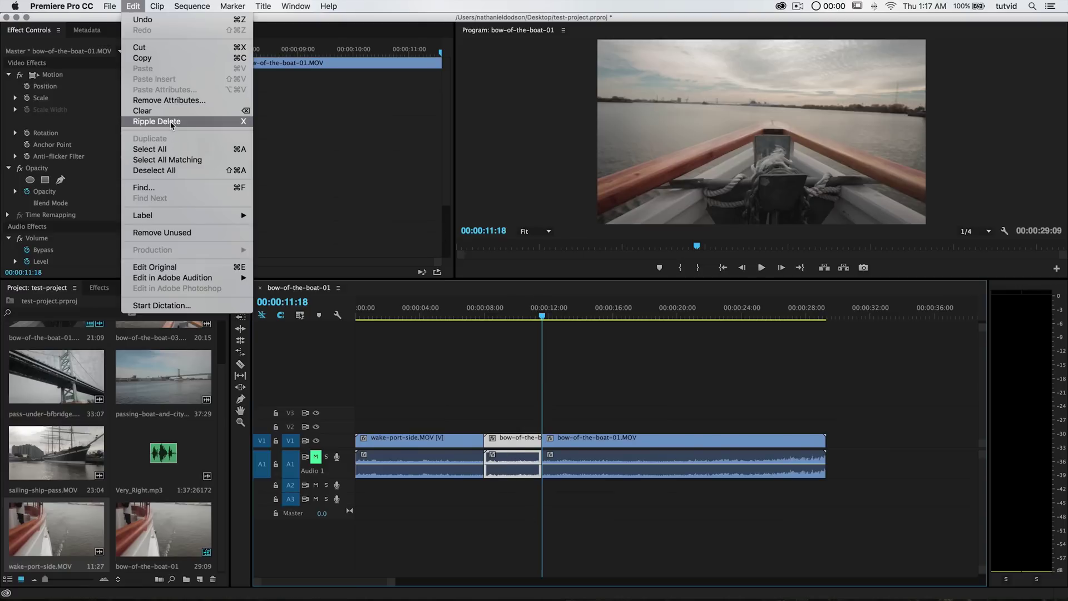
left_click(172, 122)
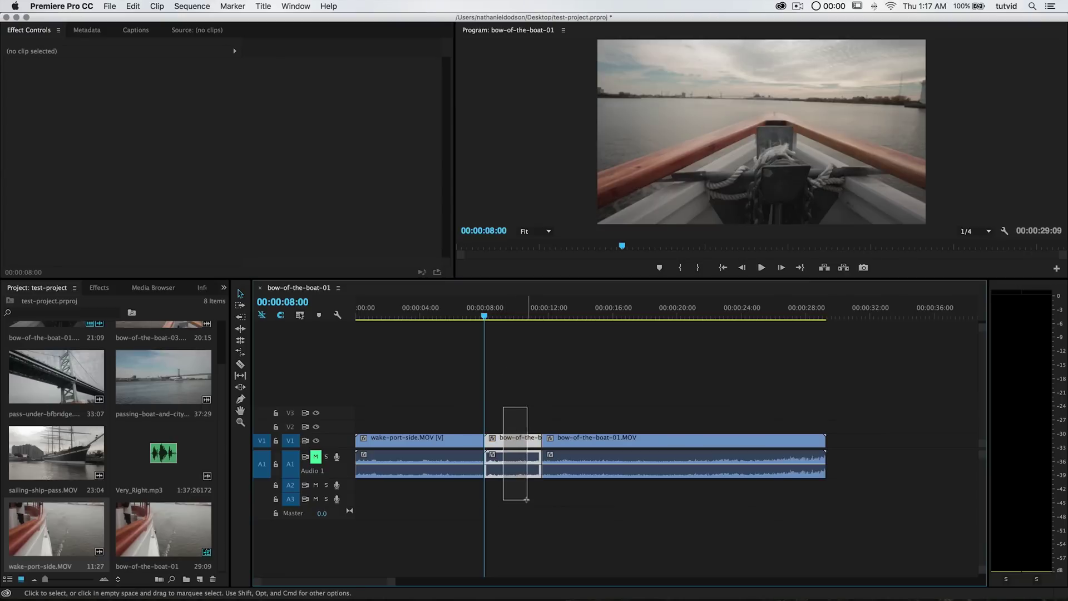
- Delete the short piece of bow-of-the-boat-01.MOV without closing its gap, scrub through the empty space, and undo the deletion
left_click_drag(526, 500, 526, 499)
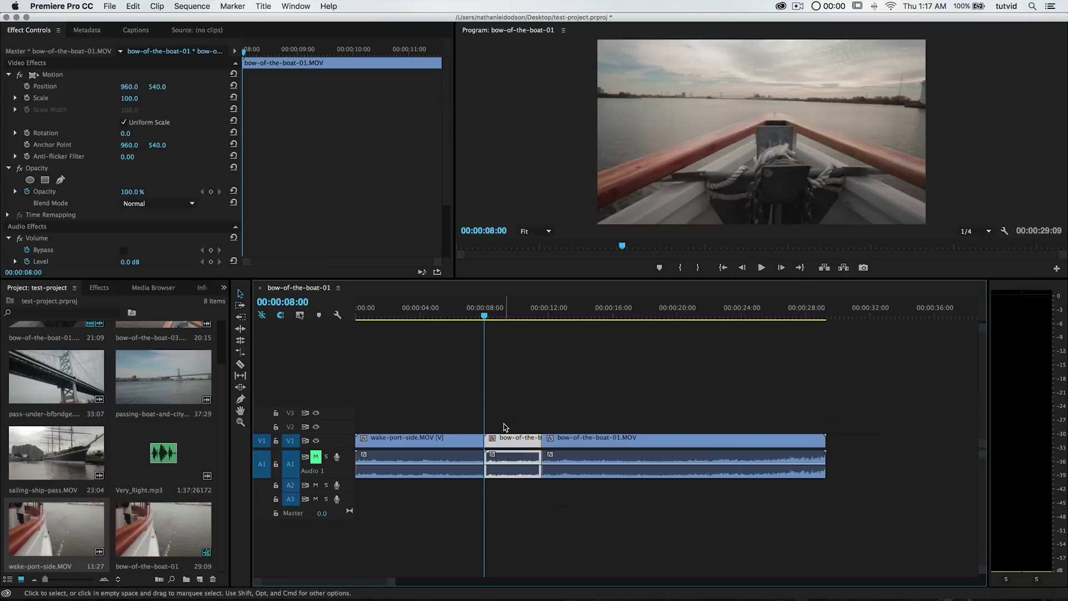
key("Delete")
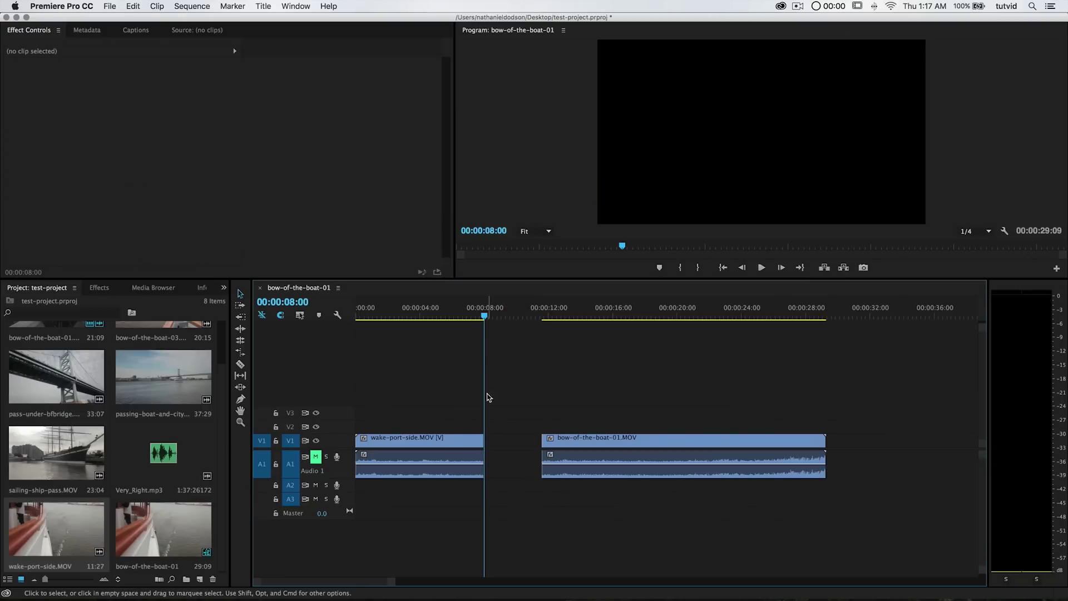
mouse_move(508, 314)
left_mouse_down()
mouse_move(568, 316)
mouse_move(524, 327)
left_mouse_up()
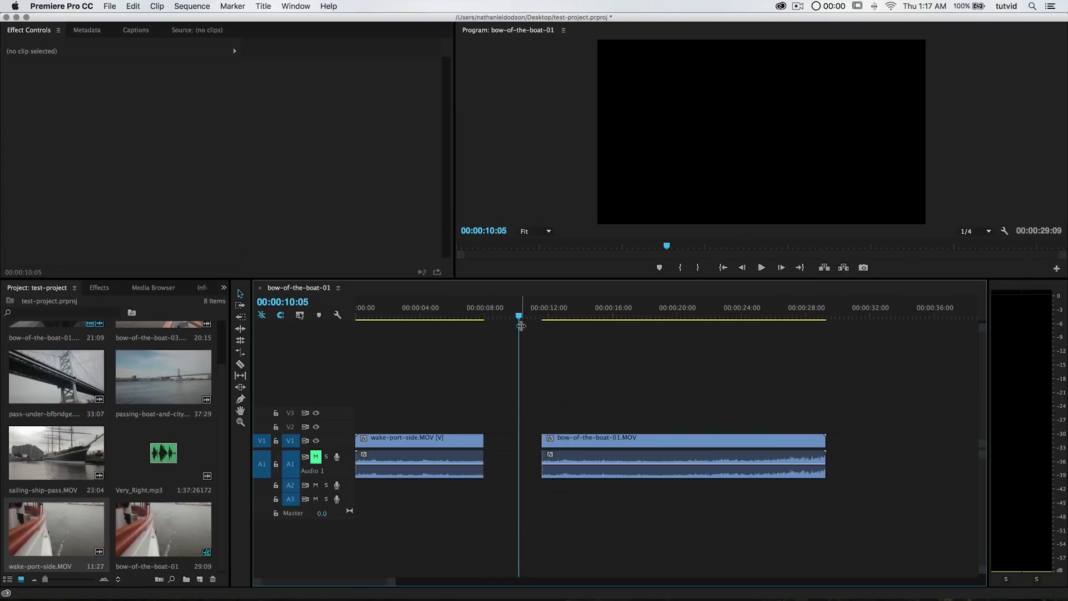
key("super+z")
- Ripple delete the bow-of-the-boat-01.MOV piece between 00:00:08:00 and 00:00:11:18 so the remaining footage follows wake-port-side.MOV directly
left_click_drag(519, 483, 518, 482)
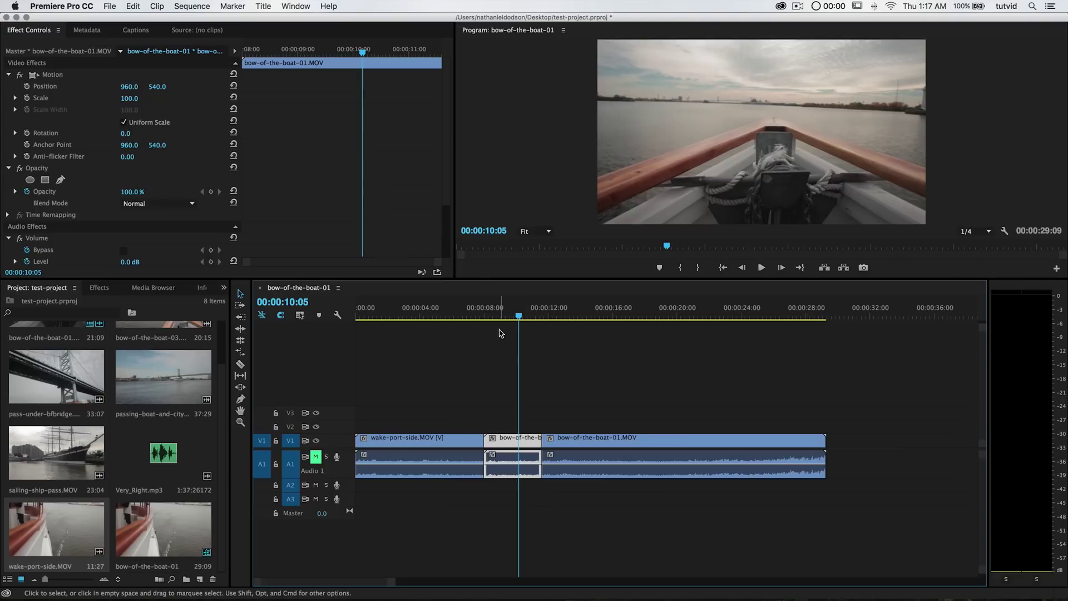
key("alt+BackSpace")
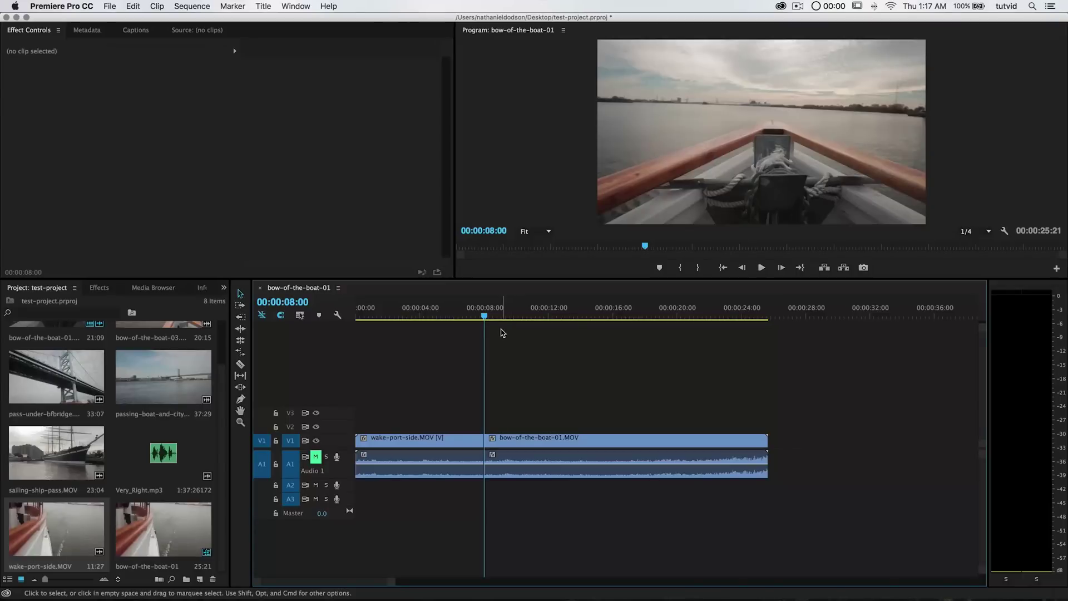
left_click(474, 316)
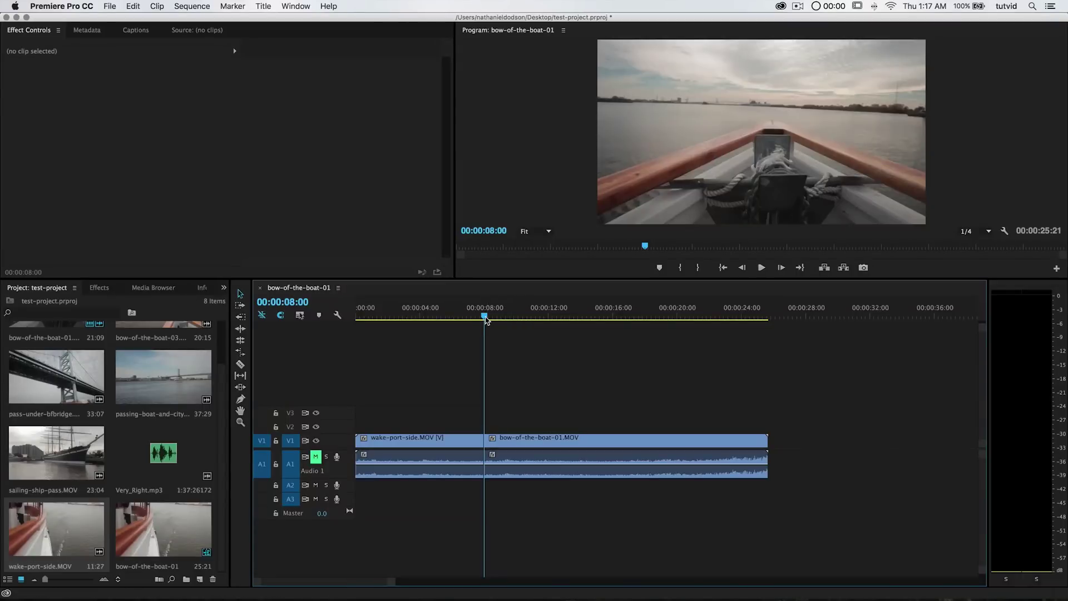
left_click(133, 6)
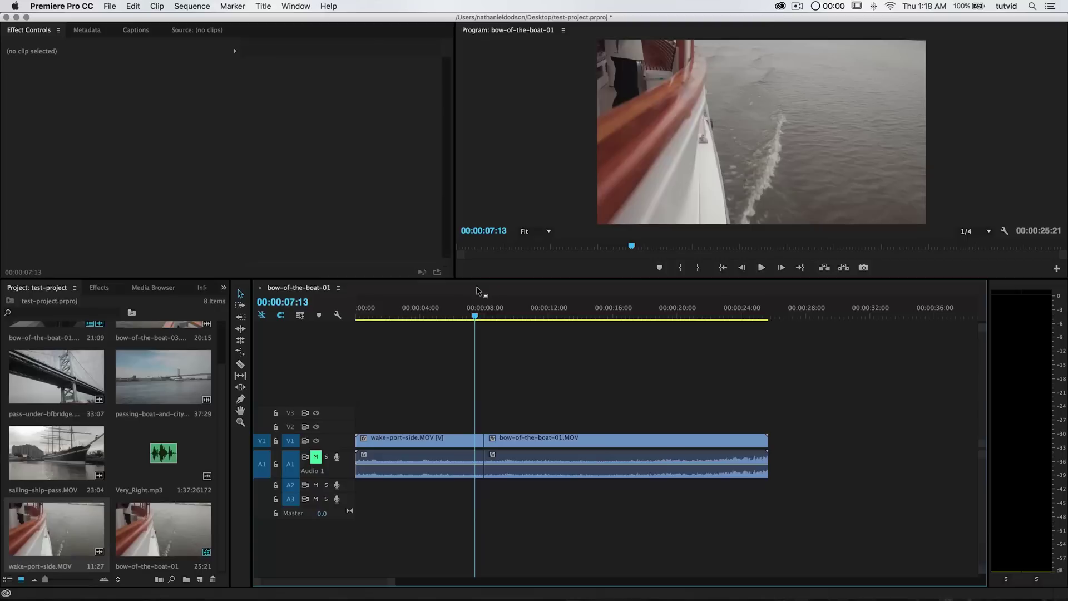
- Scrub through the two-clip sequence and play it from the start to review the cut
left_click_drag(450, 313, 349, 341)
key("space")
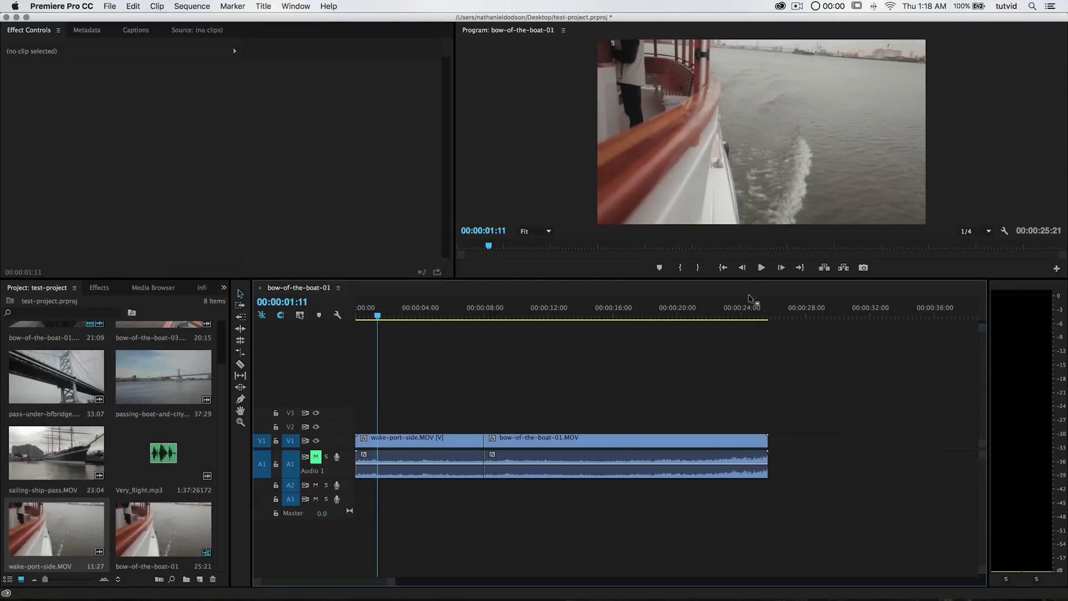
left_click(768, 315)
left_click_drag(767, 315, 356, 316)
key("space")
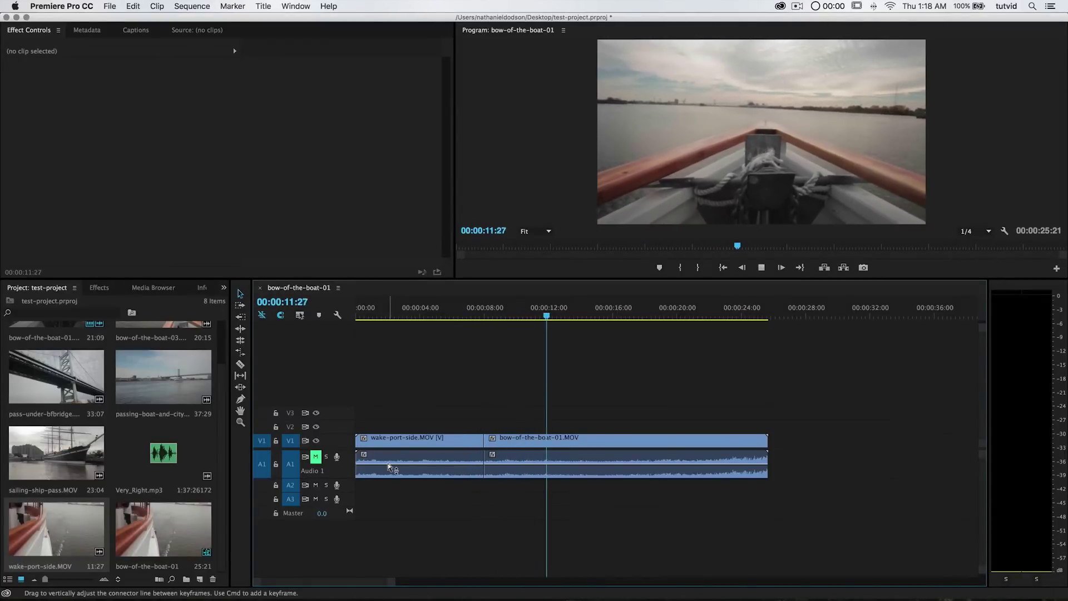
key("space")
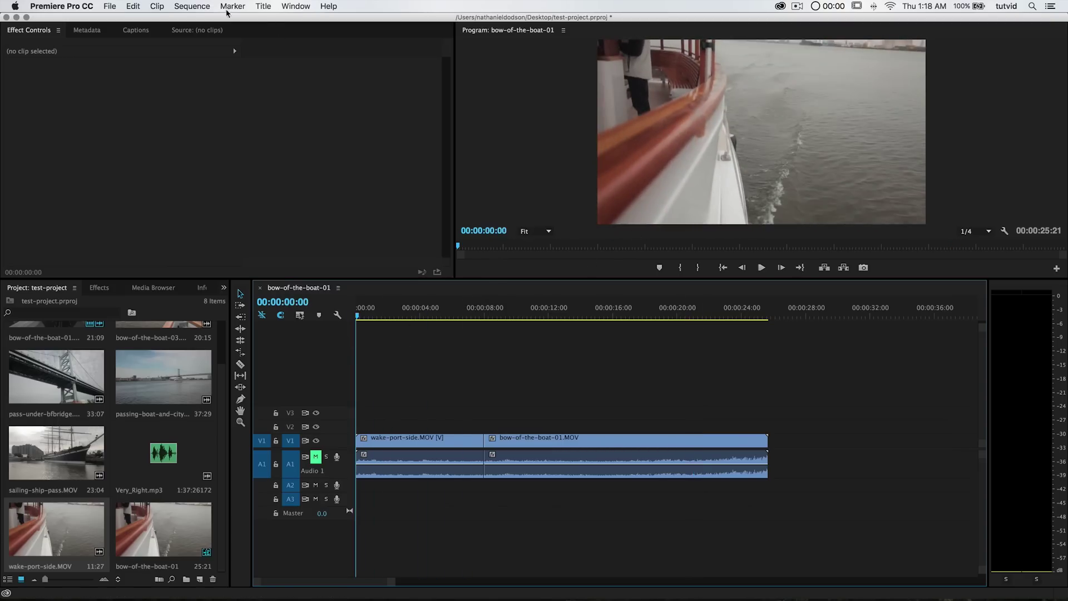
- Look up the Add Edit command and search the keyboard shortcut settings for "add"
left_click(192, 6)
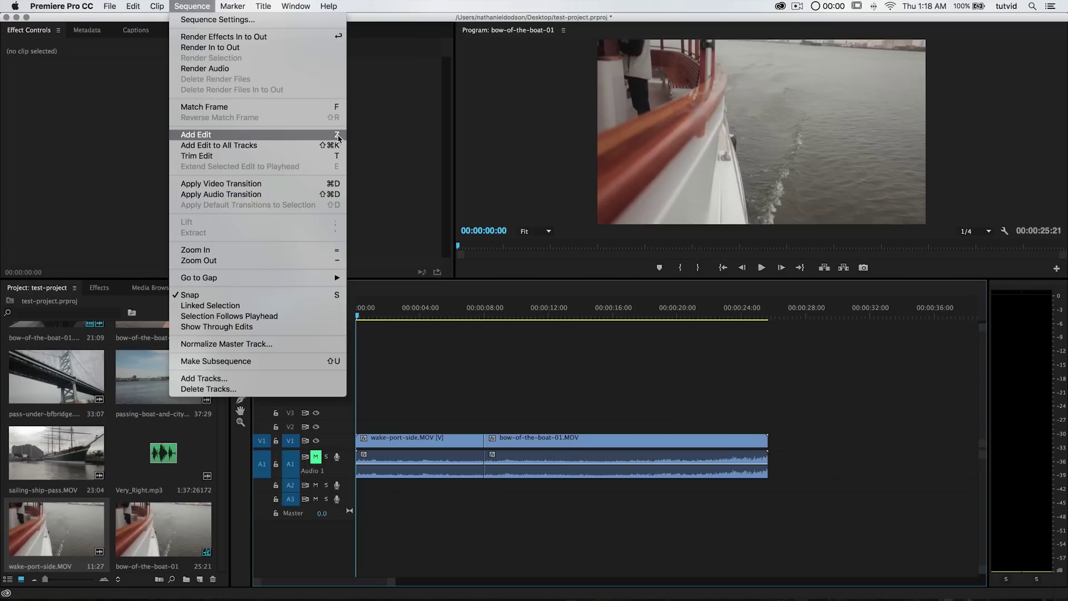
mouse_move(95, 5)
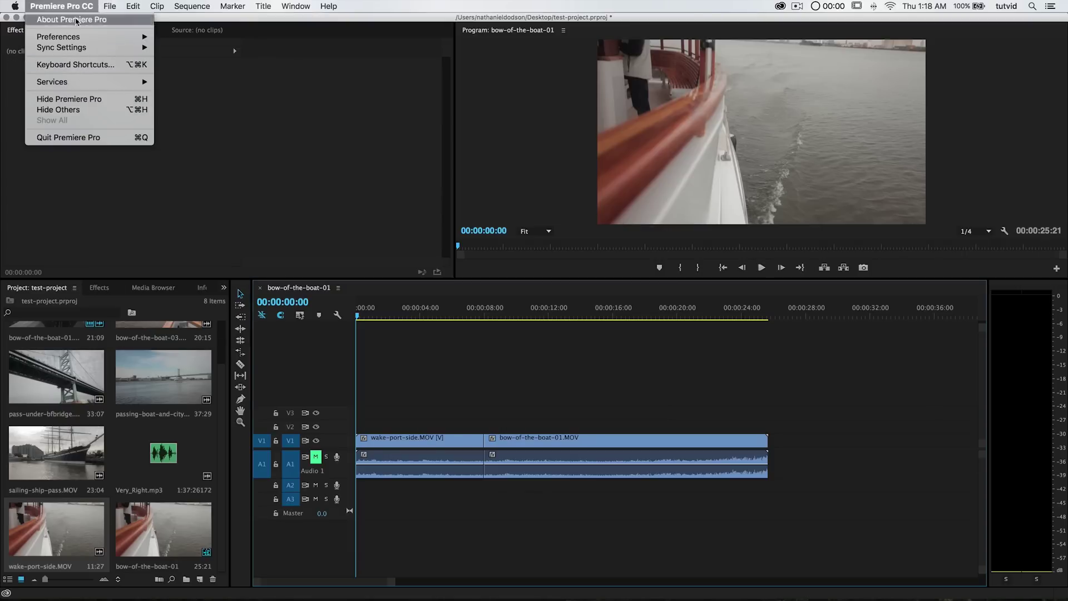
left_click(83, 65)
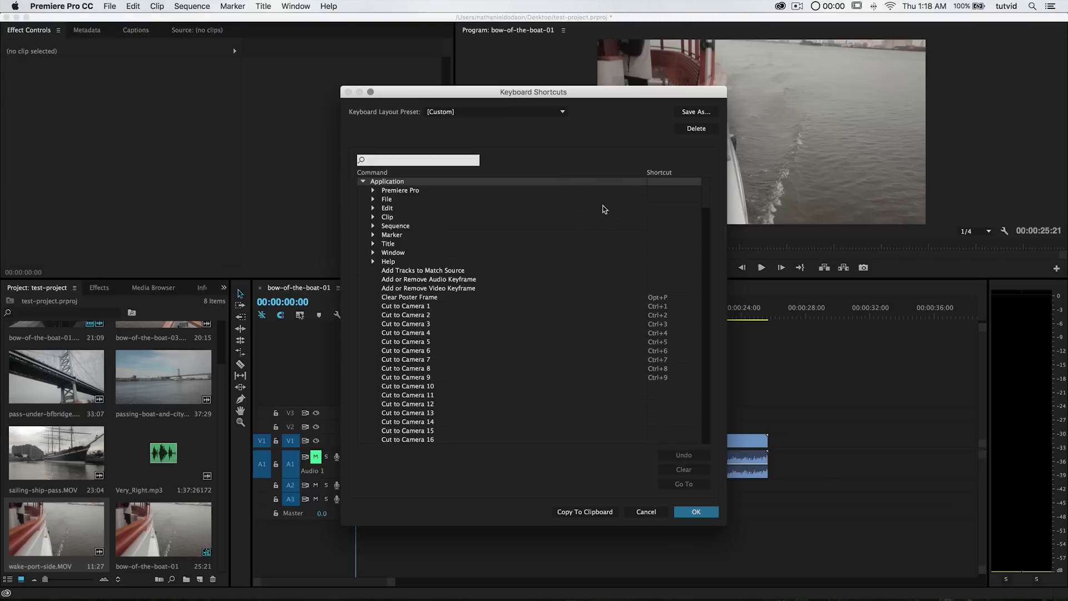
type("add")
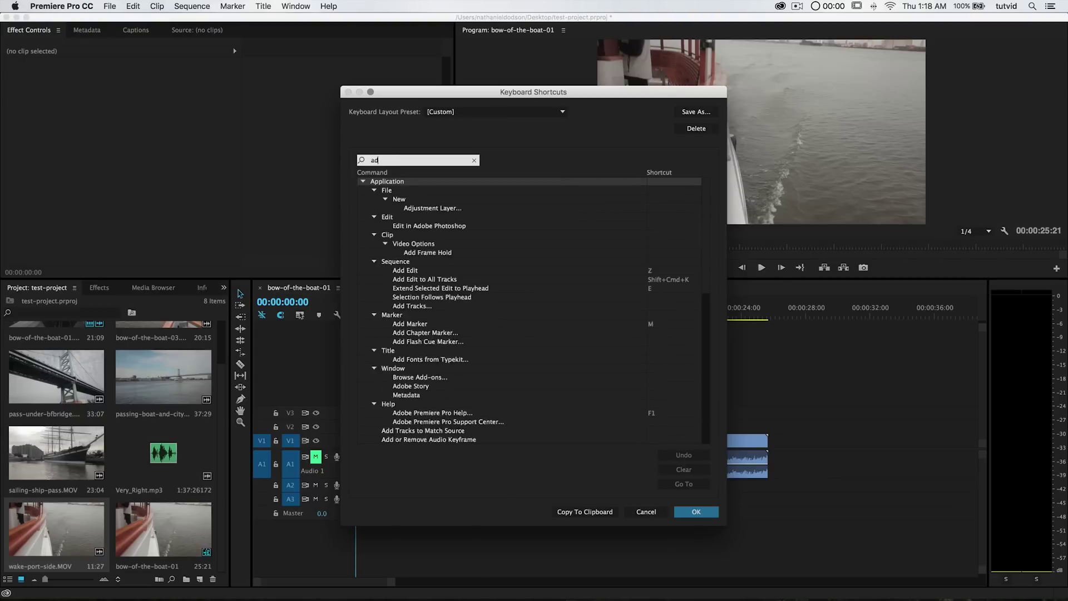
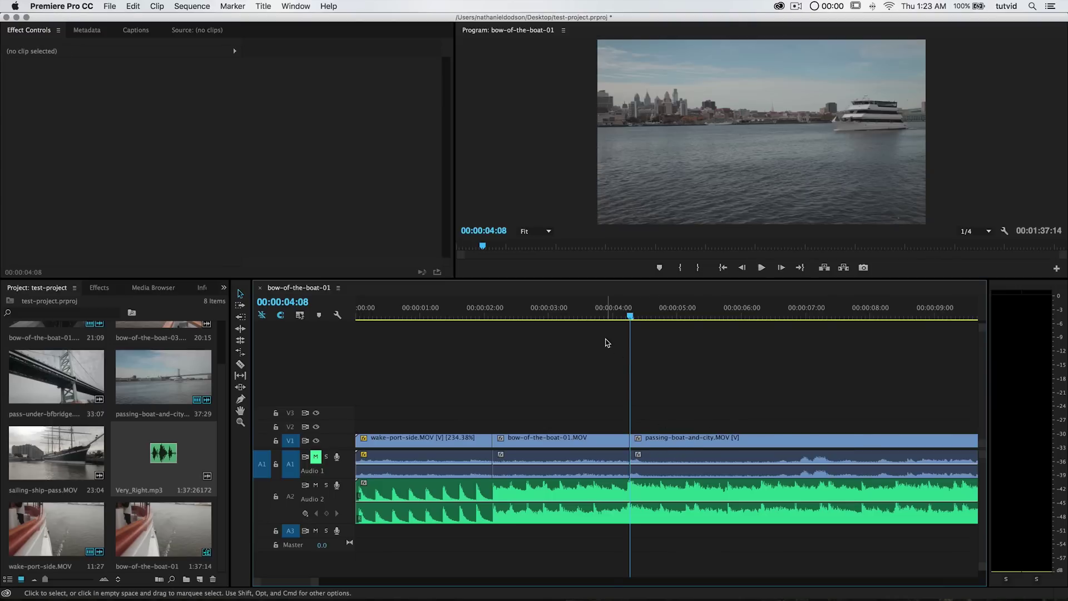
- Play the sequence from the start to check the clip cuts against the music
left_click_drag(611, 315, 356, 323)
key("space")
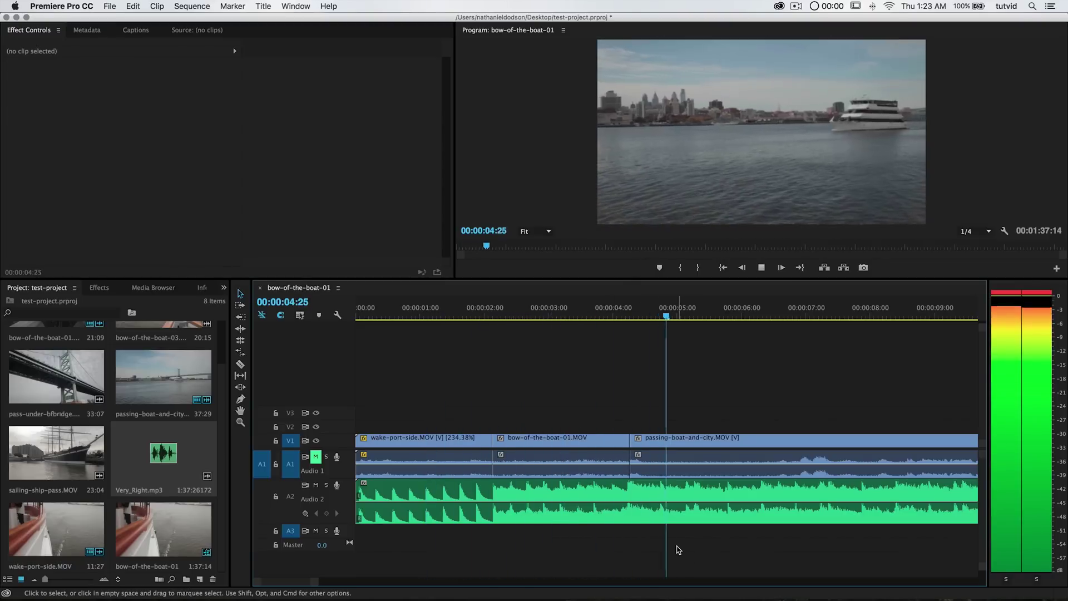
key("space")
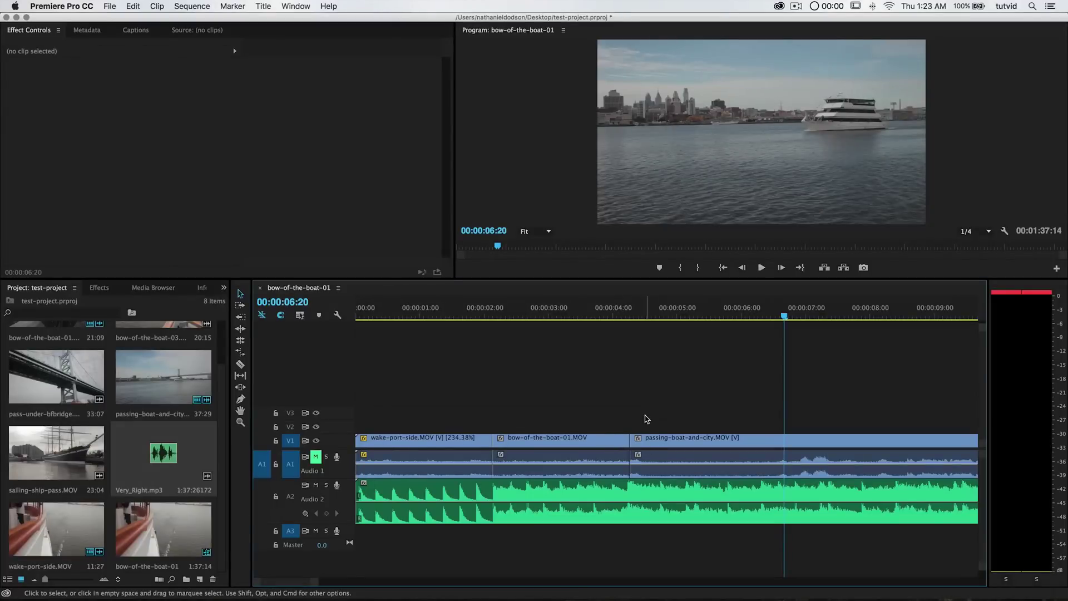
- Try moving the cut between bow-of-the-boat-01.MOV and passing-boat-and-city.MOV a few frames past the music beat, and play across it
left_click(644, 457)
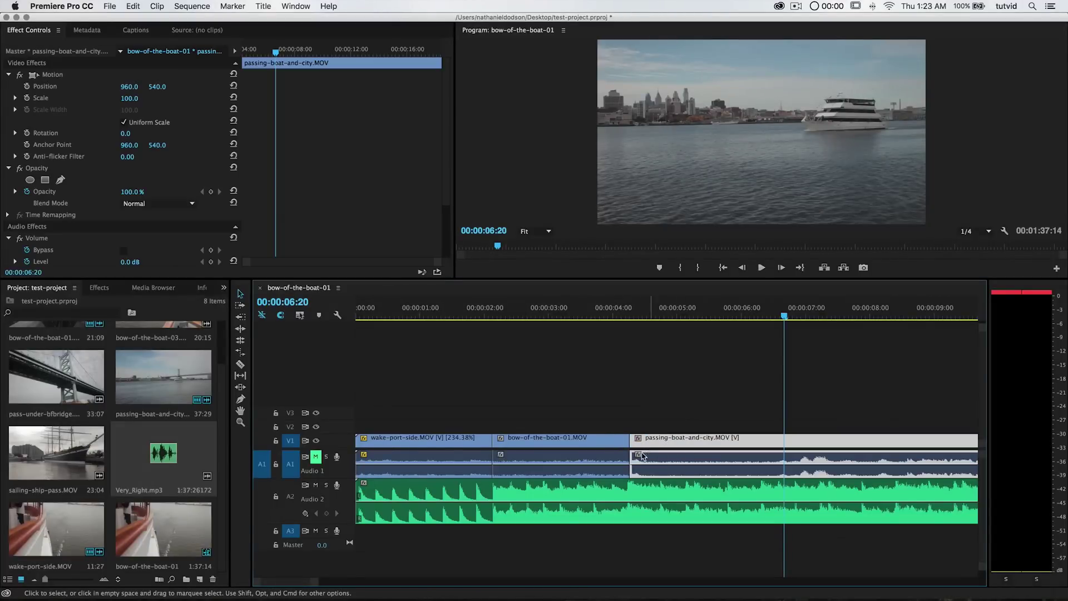
left_click_drag(627, 438, 640, 440)
left_click(627, 440)
left_click(590, 311)
key("space")
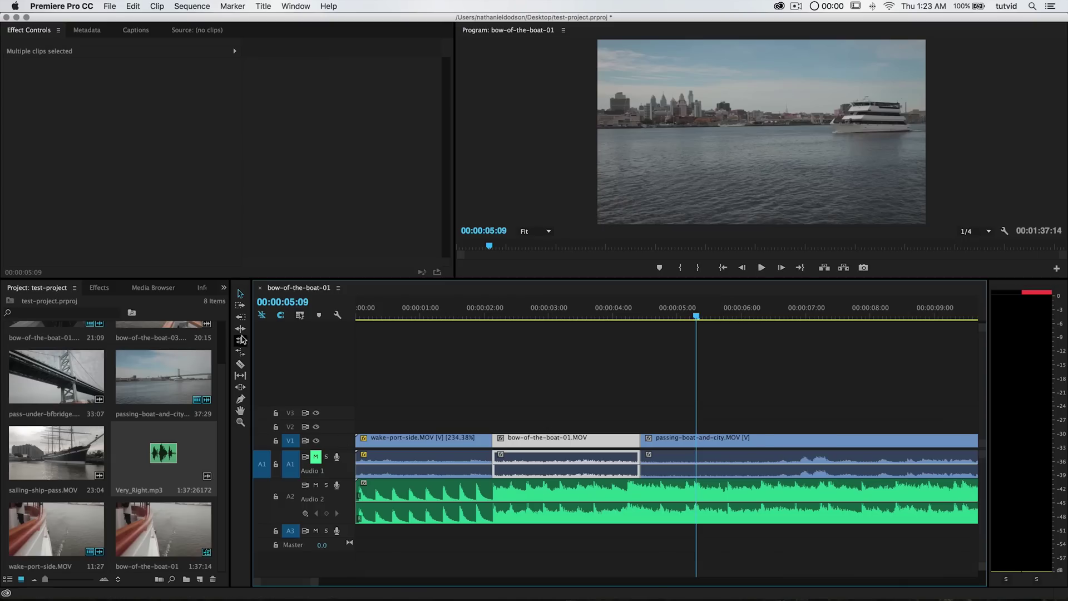
- Roll the cut between bow-of-the-boat-01.MOV and passing-boat-and-city.MOV to 00:00:04:08 on the music beat with the Rolling Edit tool
left_click(242, 340)
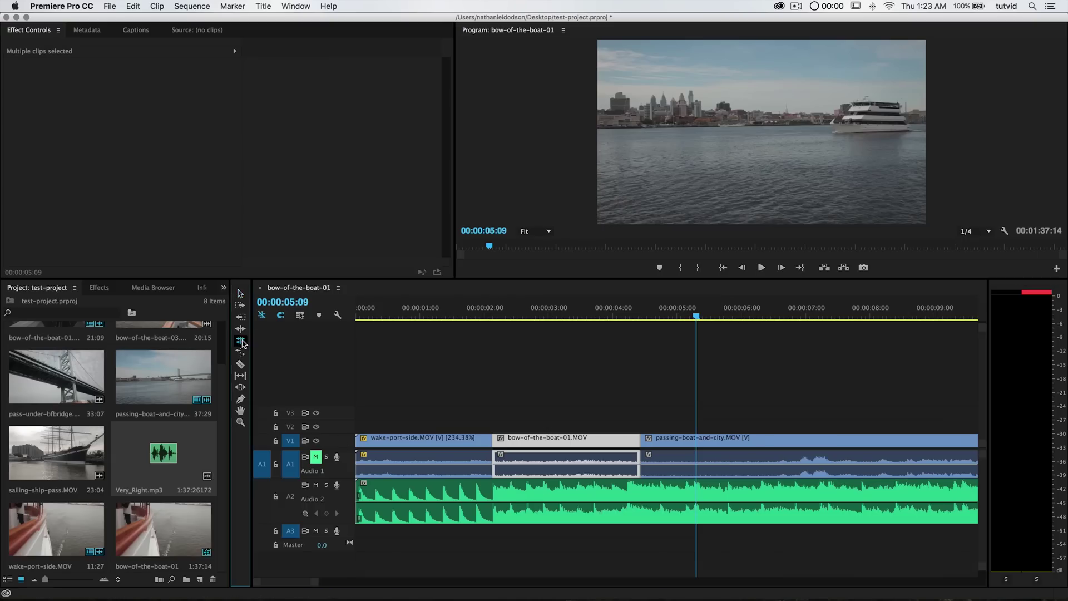
left_click(642, 439)
left_click_drag(631, 303, 626, 328)
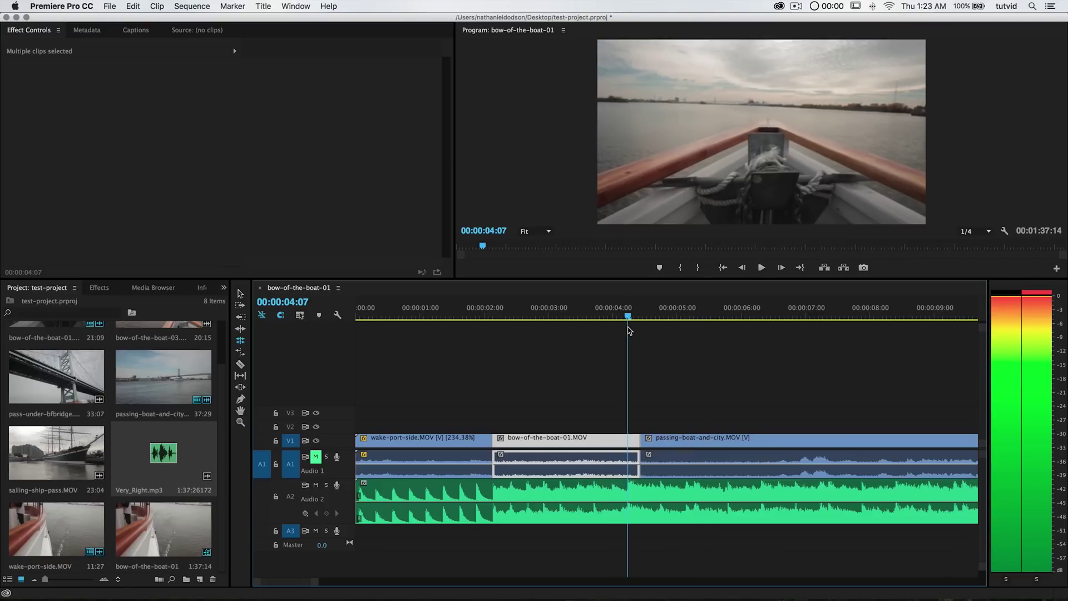
left_click_drag(641, 440, 630, 439)
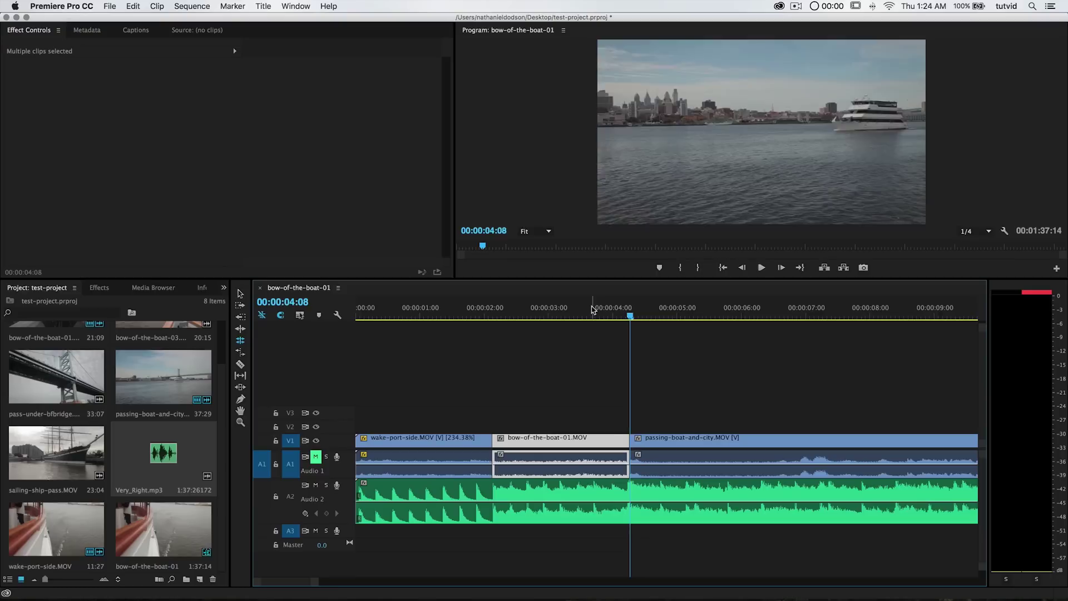
- Play on from the cut at 00:00:04:08 to check it against the music, and return the playhead to the sequence start
key("space")
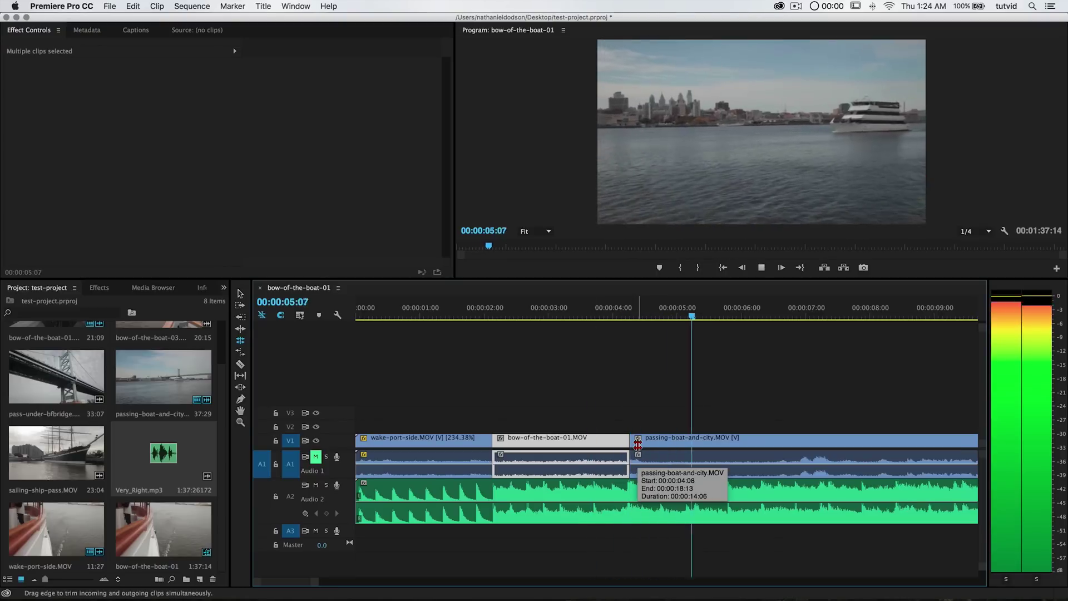
key("space")
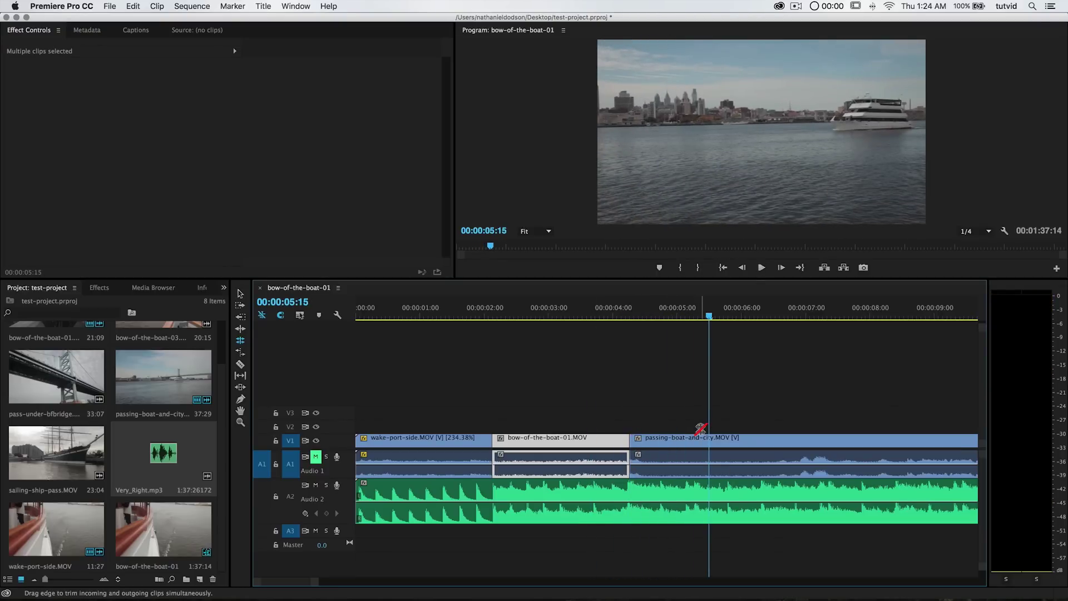
key("minus")
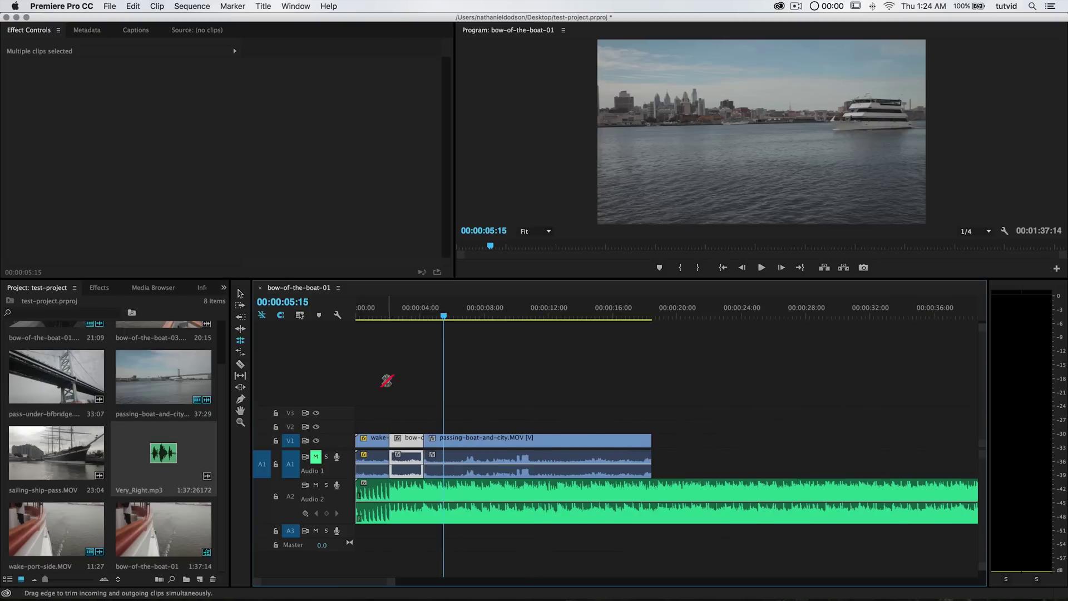
key("Up")
key("Up")
key("Up")
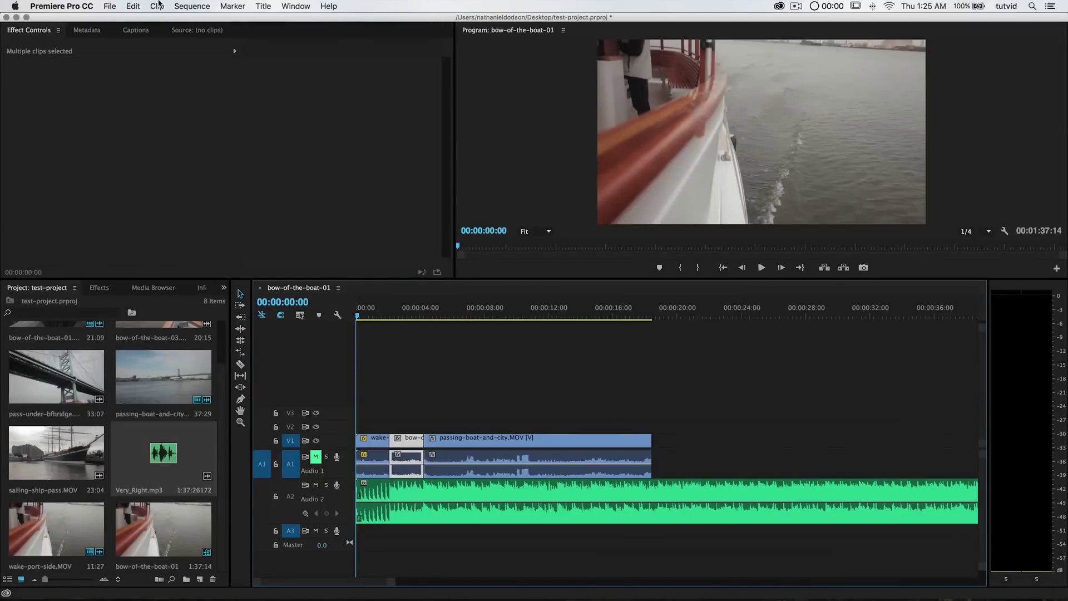
- Look up the Mark In and Mark Out commands and mark a sequence In point at 00:00:00:00
left_click(158, 6)
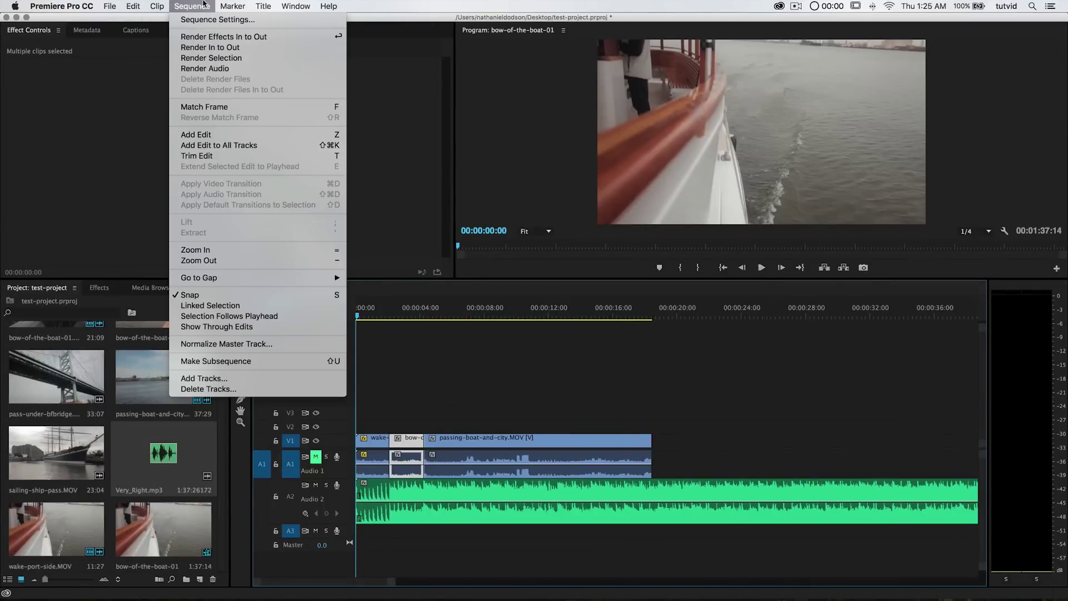
mouse_move(241, 4)
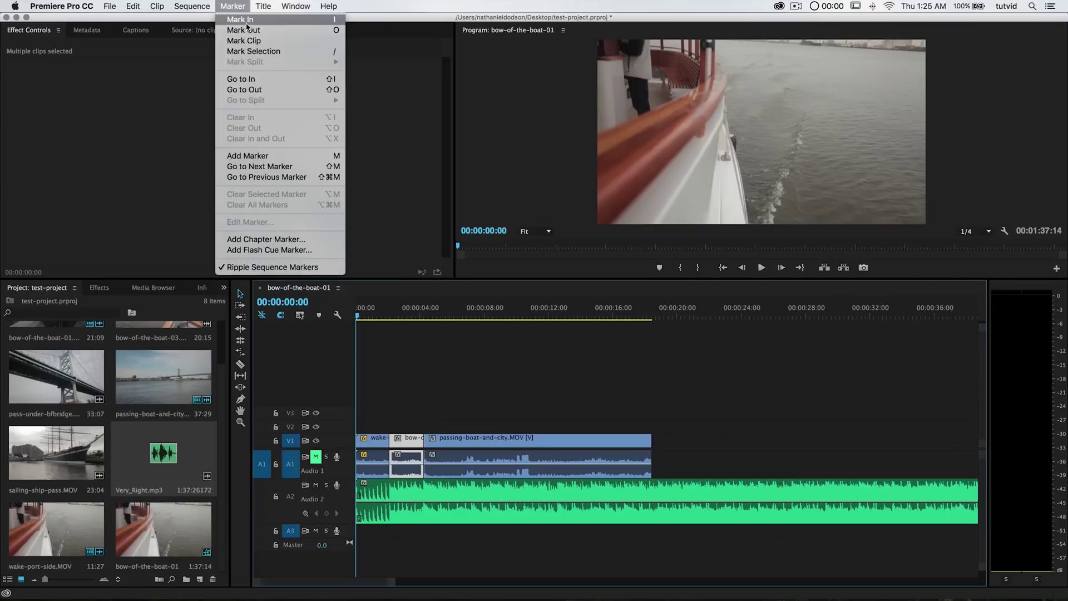
left_click(234, 5)
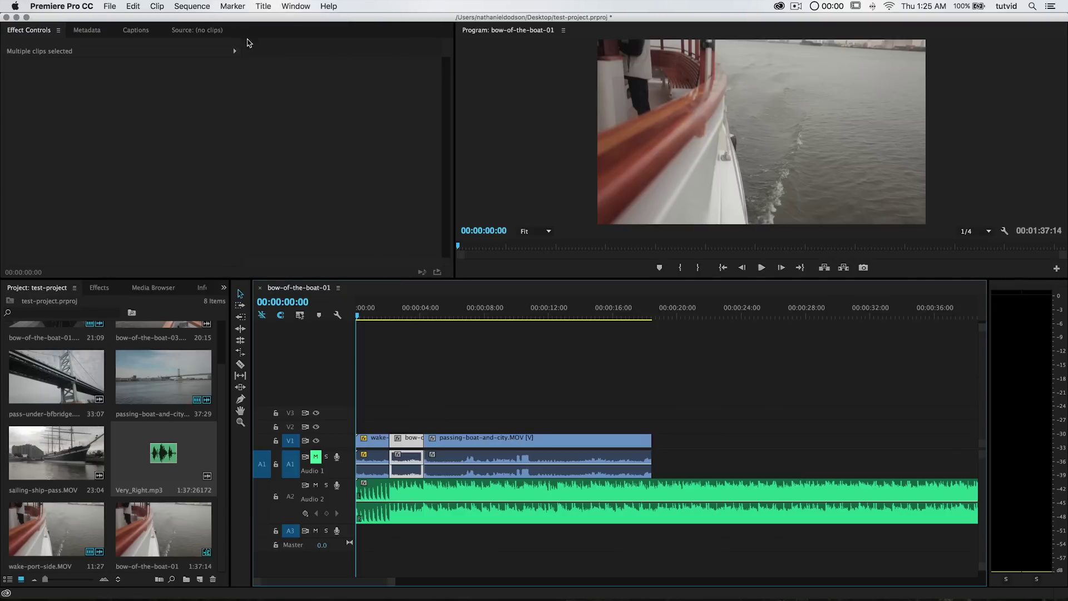
left_click(469, 477)
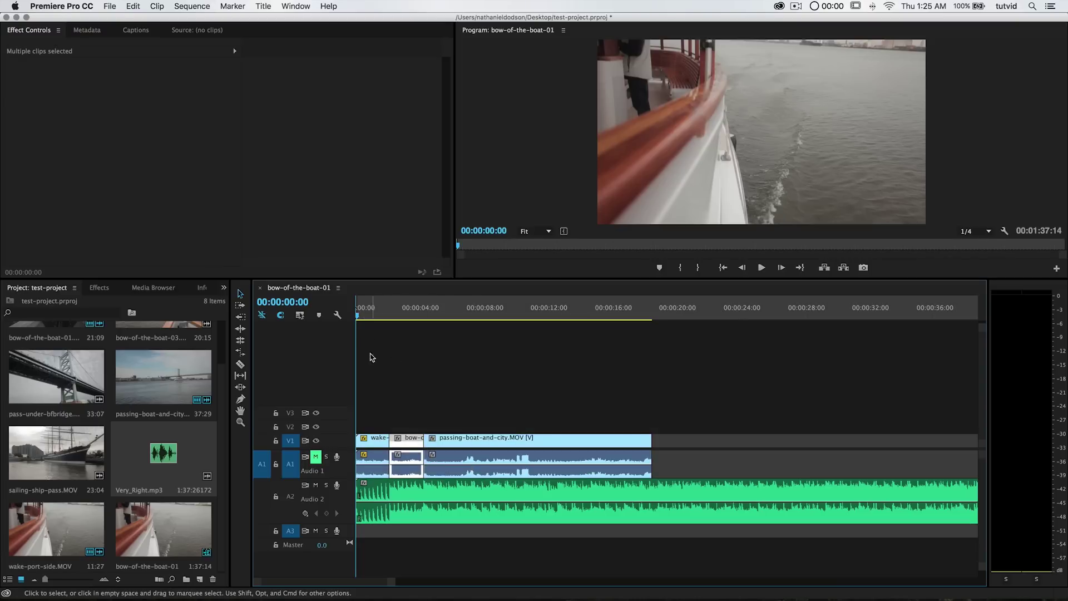
left_click(290, 505)
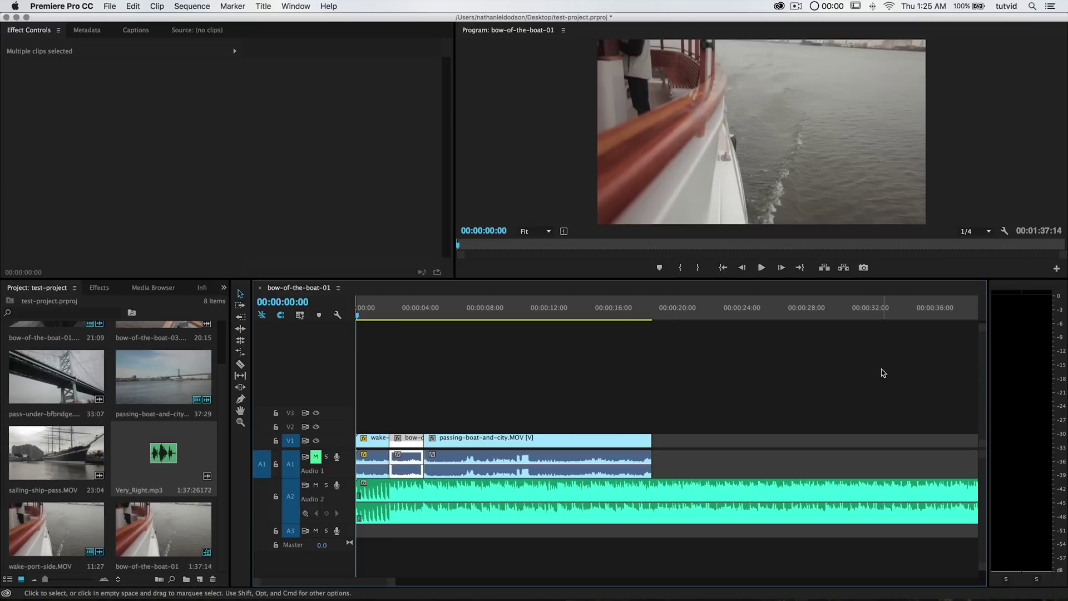
- Mark the sequence Out point at 00:00:18:14, at the end of passing-boat-and-city.MOV
key("minus")
key("minus")
key("minus")
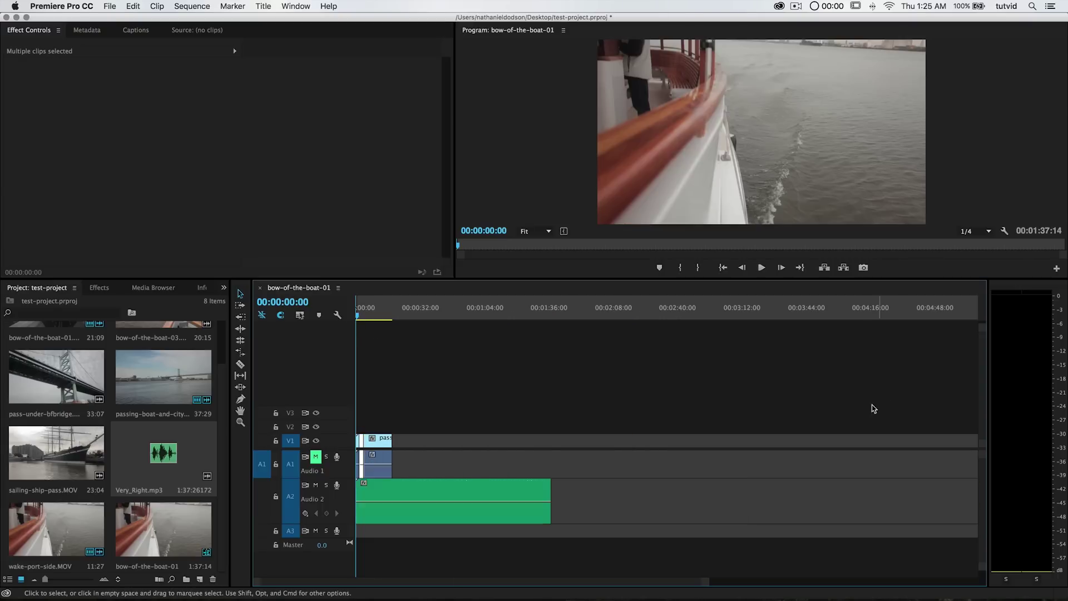
key("equal")
key("equal")
key("equal")
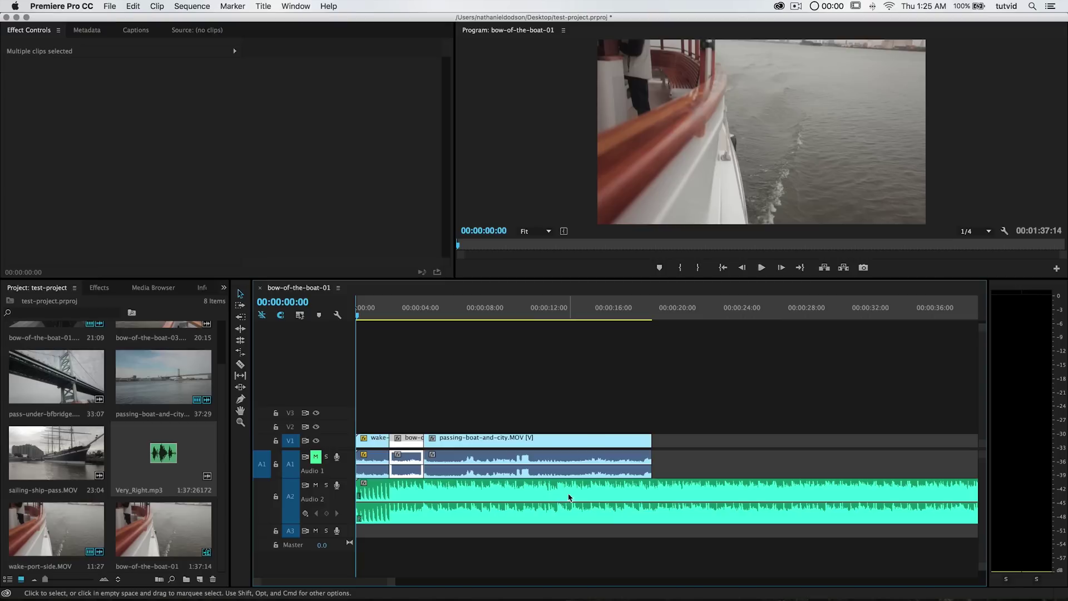
key("equal")
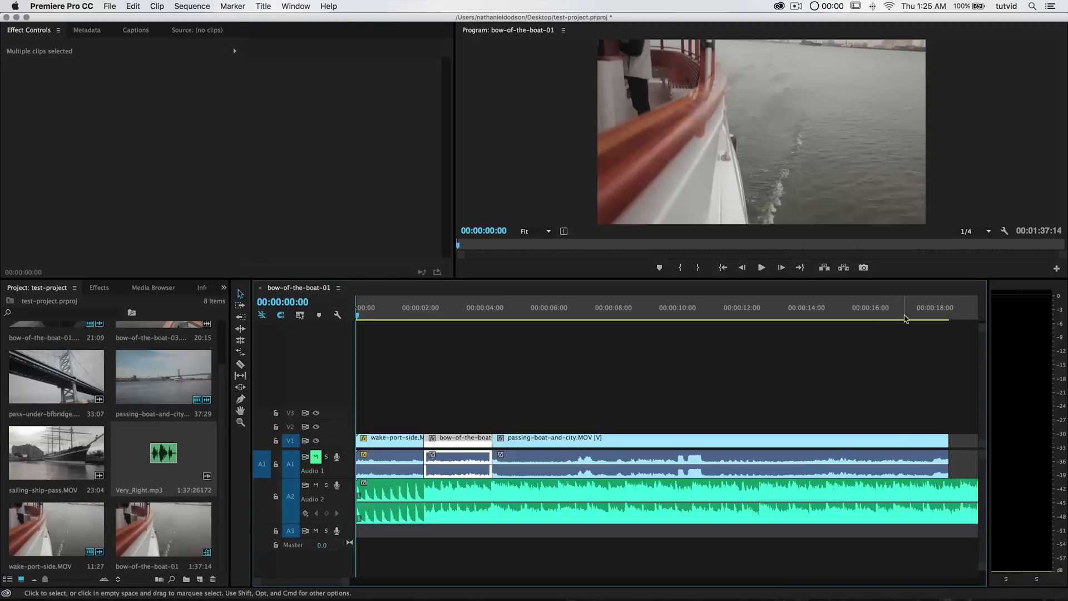
mouse_move(907, 311)
left_mouse_down()
mouse_move(955, 317)
mouse_move(920, 317)
left_mouse_up()
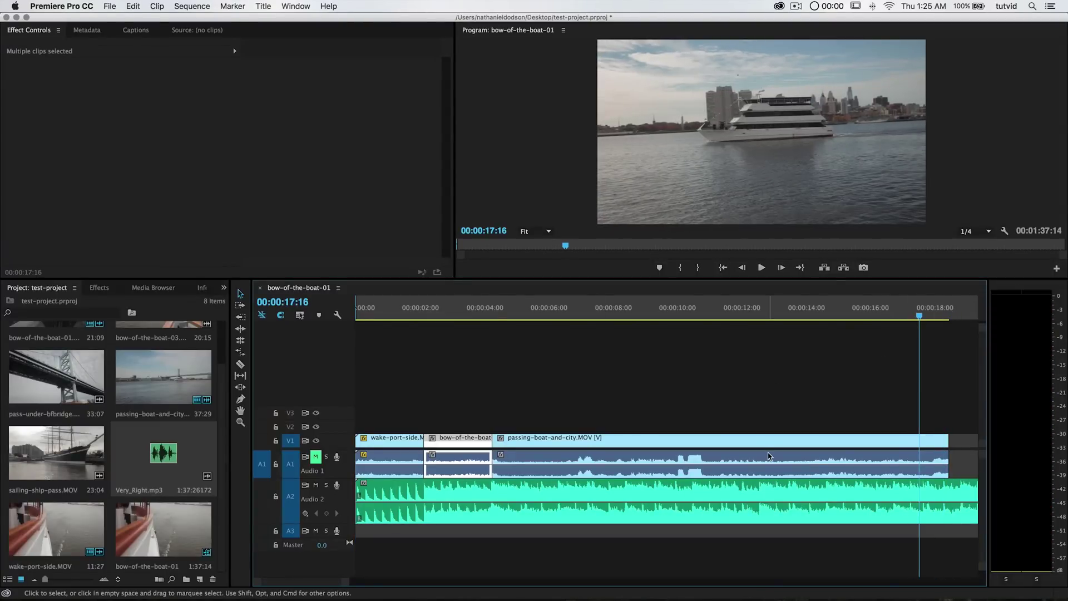
key("Down")
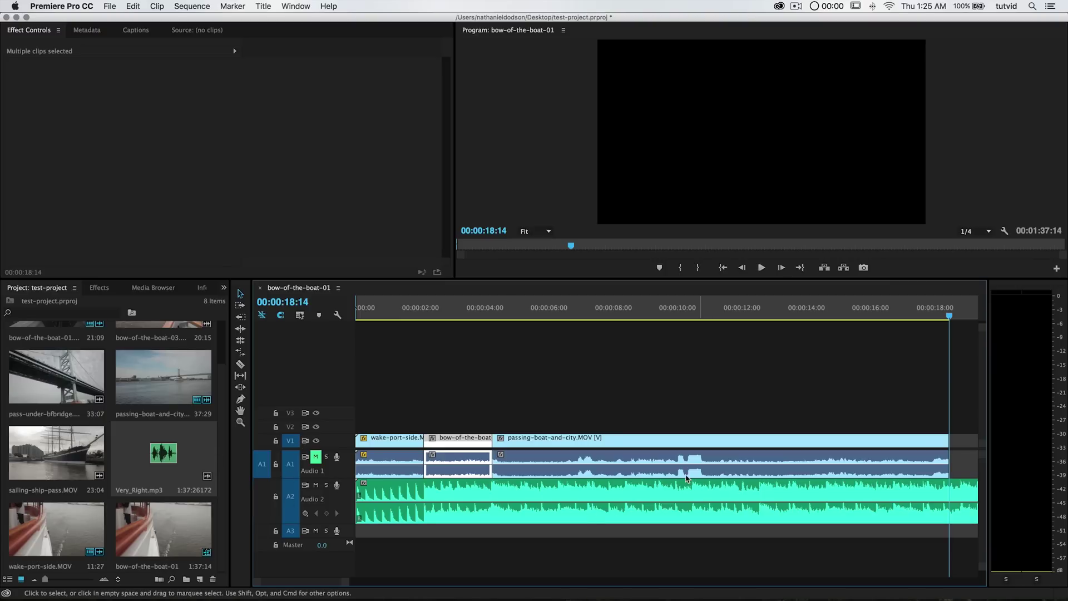
key("Up")
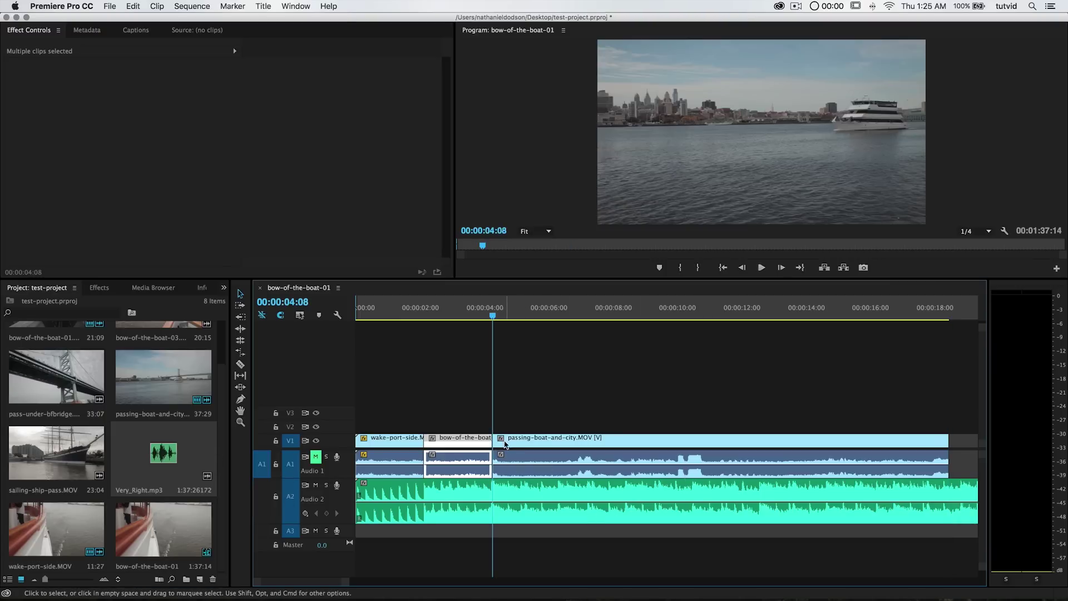
key("Down")
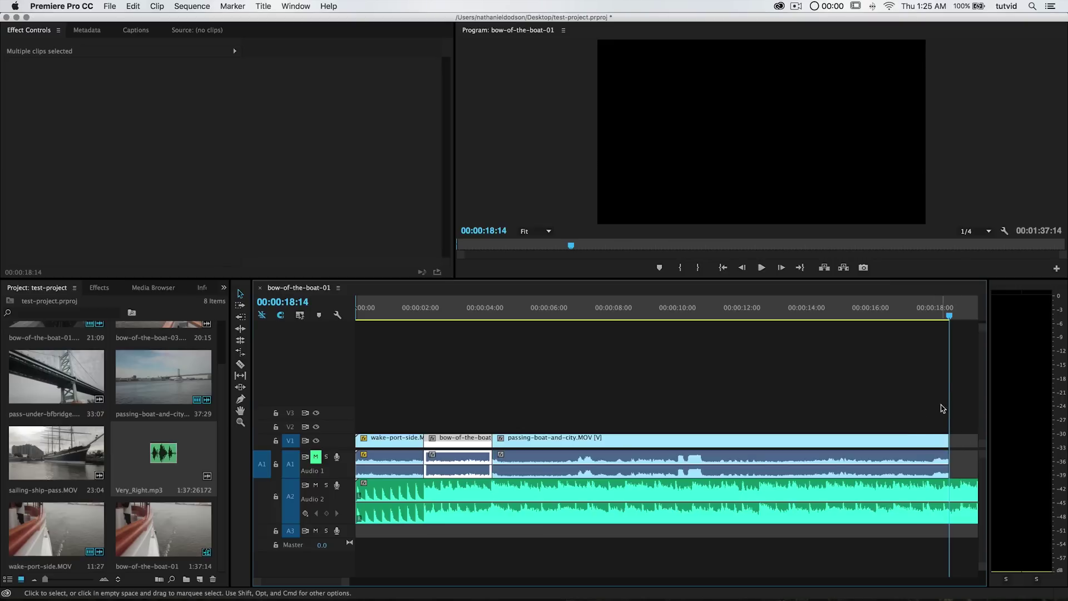
left_click_drag(950, 379, 950, 381)
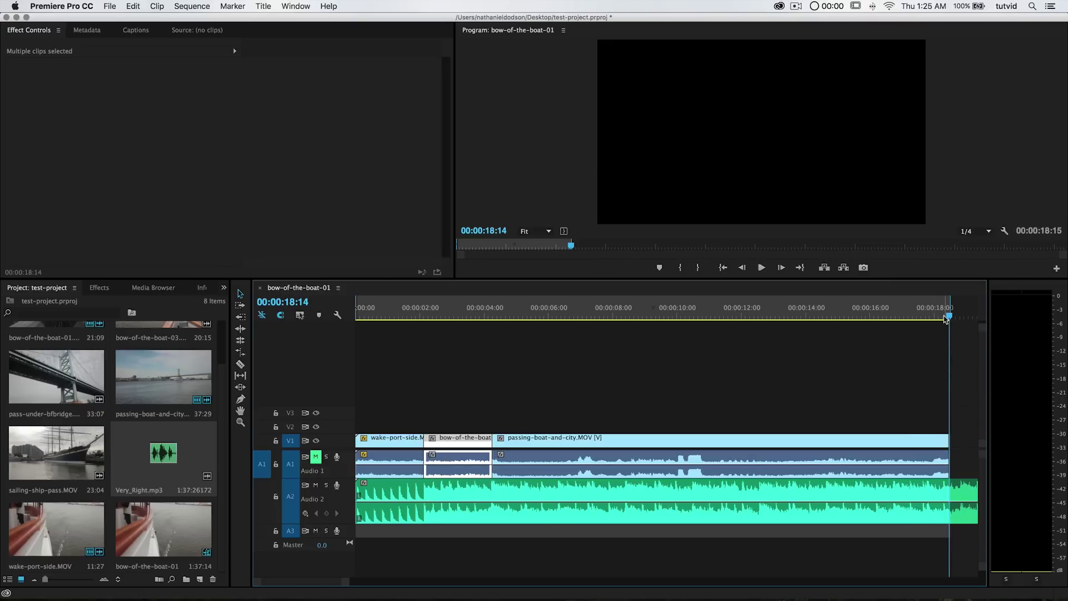
- Scrub back through the marked range, go to its end at 00:00:18:15, and clear the sequence's In and Out points
left_click_drag(950, 317, 641, 393)
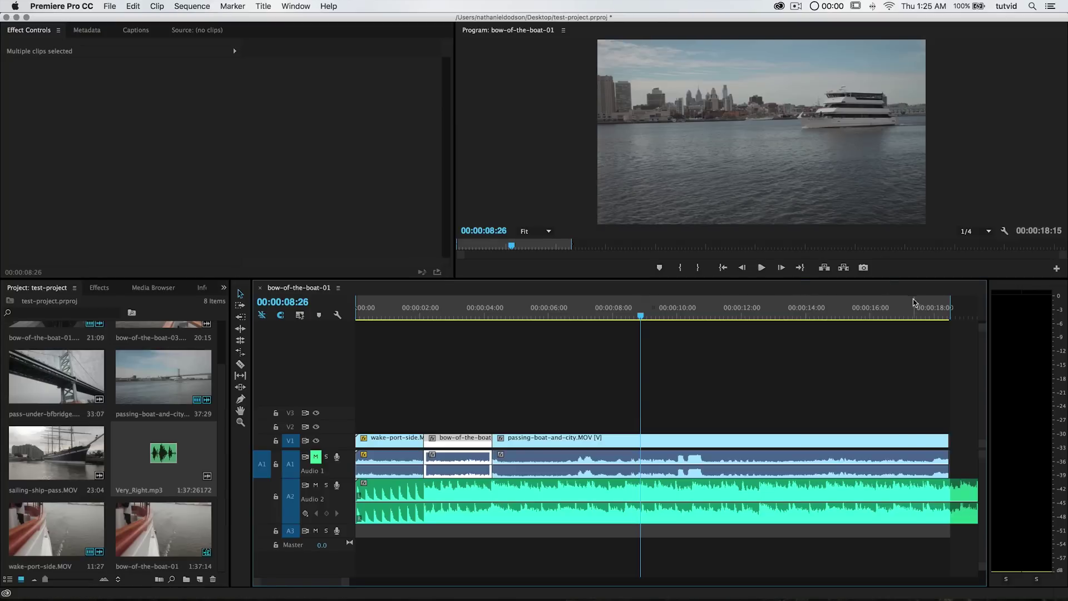
key("End")
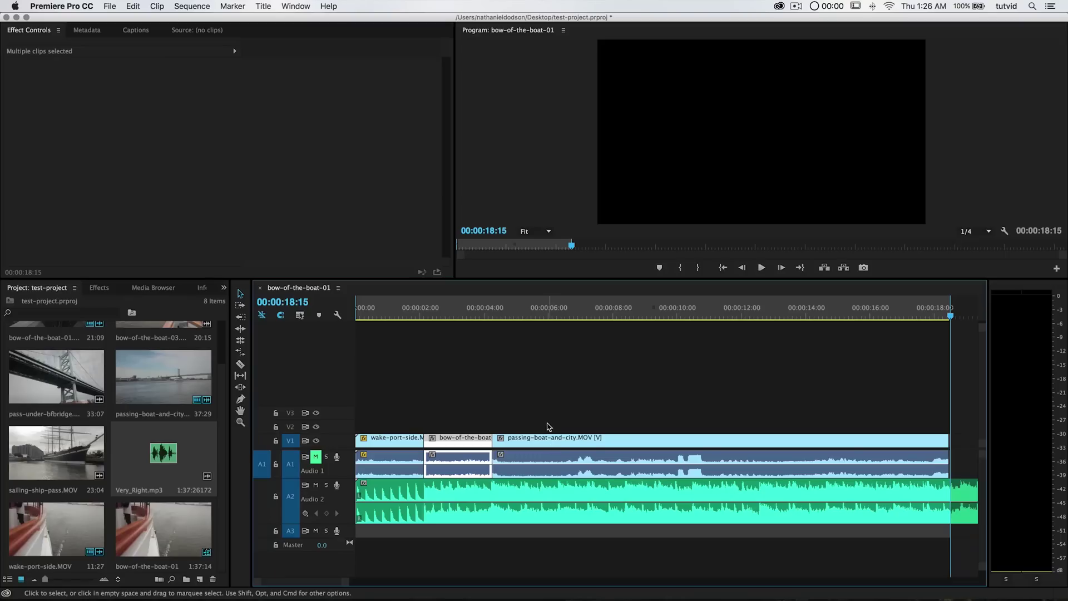
left_click(733, 418)
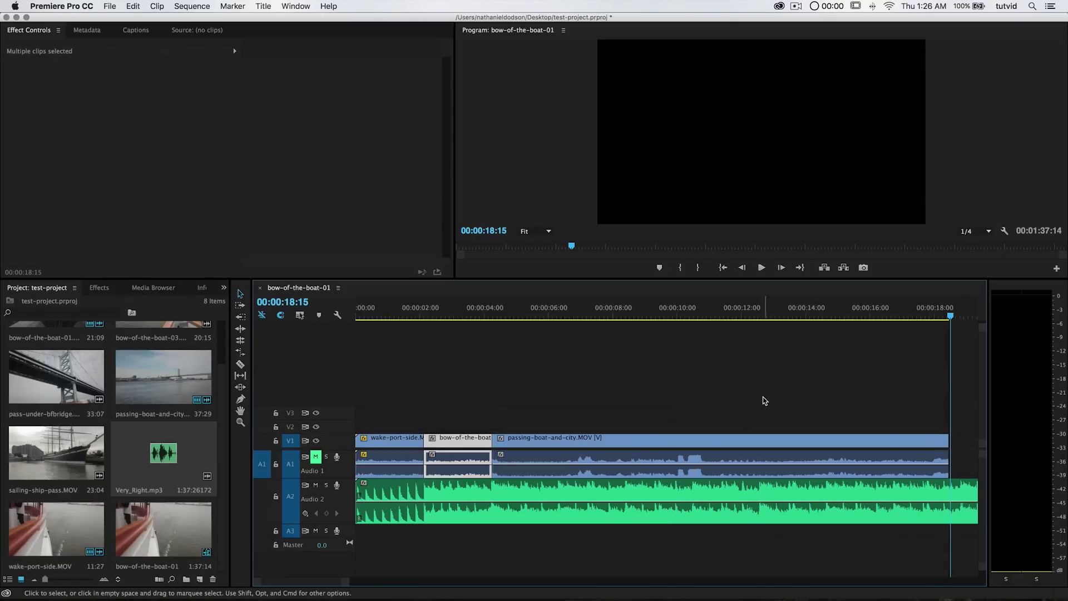
- Select all video and audio clips in the sequence, including the music, and delete them
key("minus")
key("minus")
left_click_drag(631, 382, 356, 555)
key("minus")
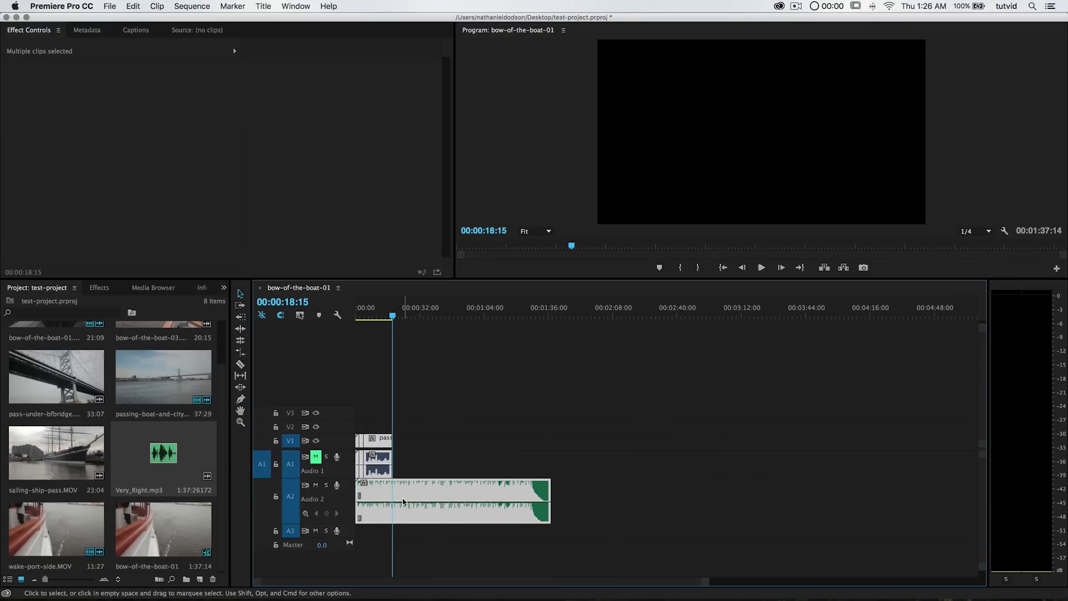
key("Delete")
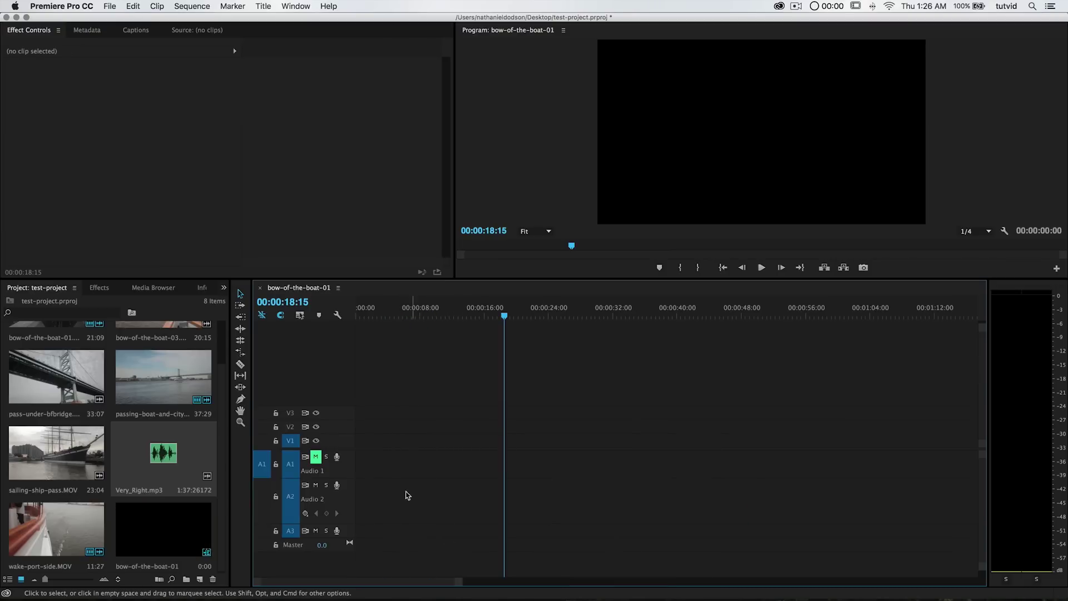
- Open wake-port-side.MOV from the project footage in the Source Monitor
scroll(194, 412, "up", 2)
scroll(167, 406, "down", 2)
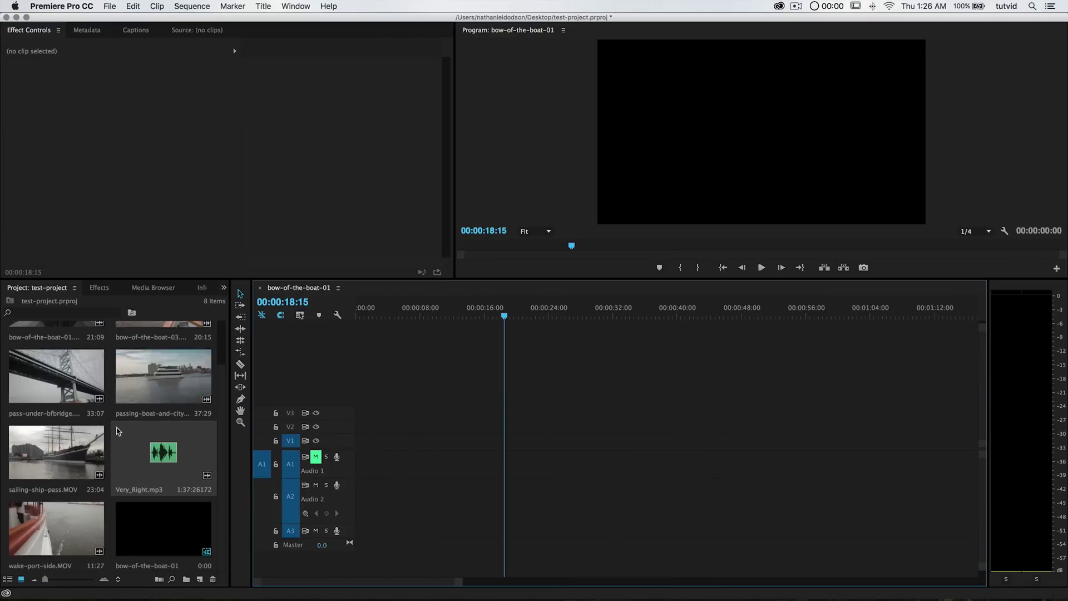
left_click(63, 534)
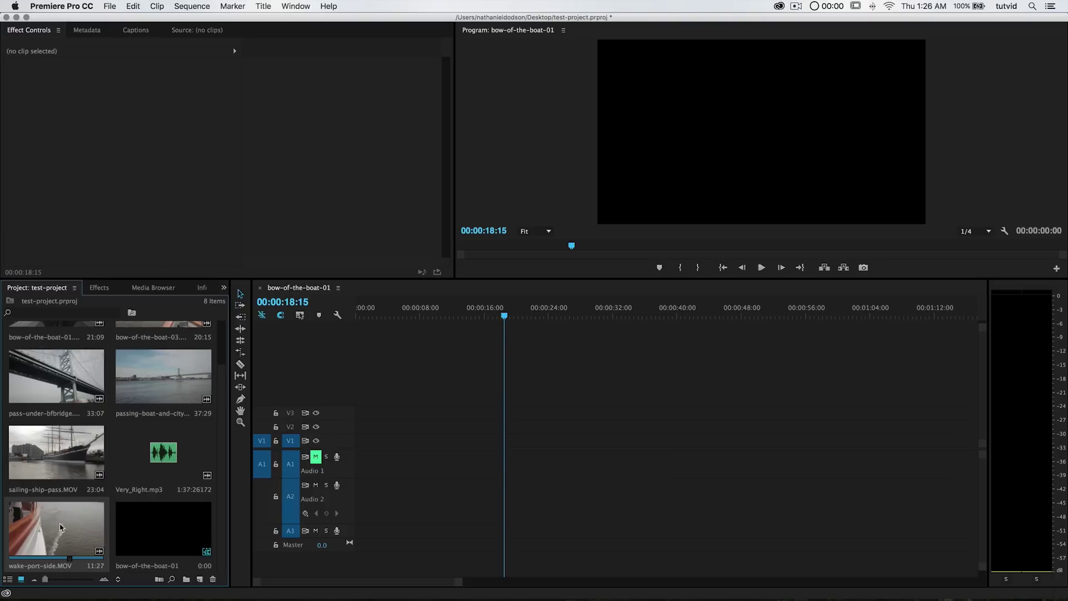
double_click(57, 531)
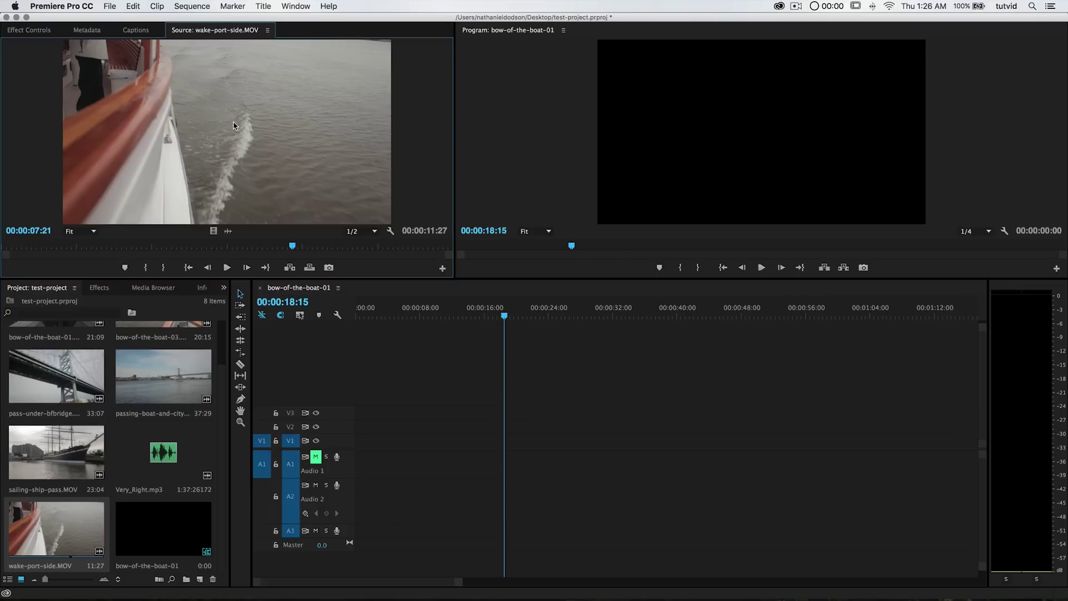
- Play wake-port-side.MOV and mark an In point at 00:00:02:27 and an Out point for a 00:00:03:06 range
key("space")
left_click(175, 246)
key("j")
key("k")
key("l")
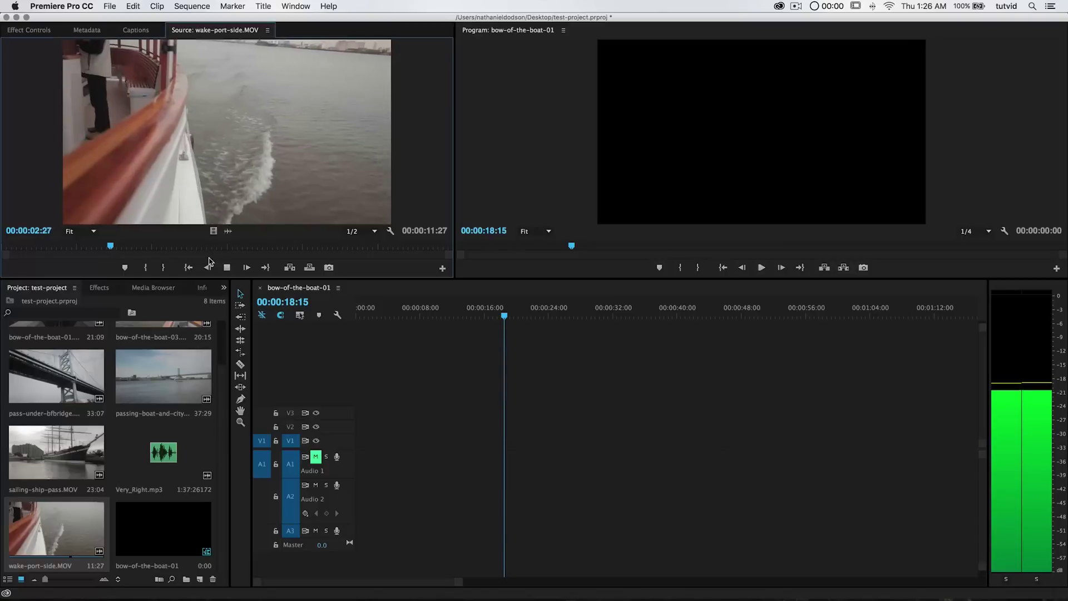
key("i")
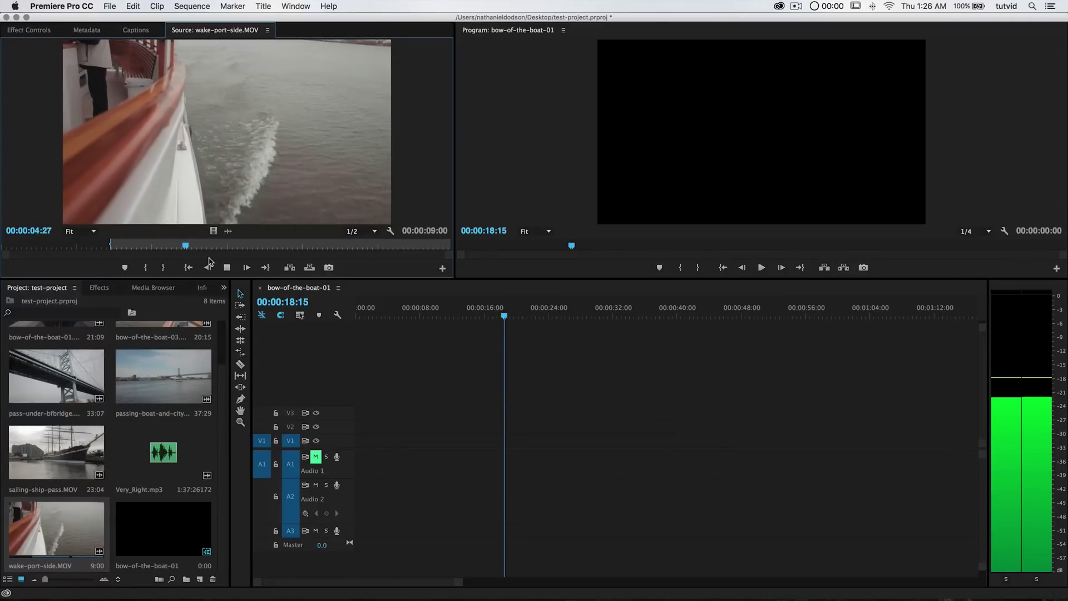
key("o")
key("k")
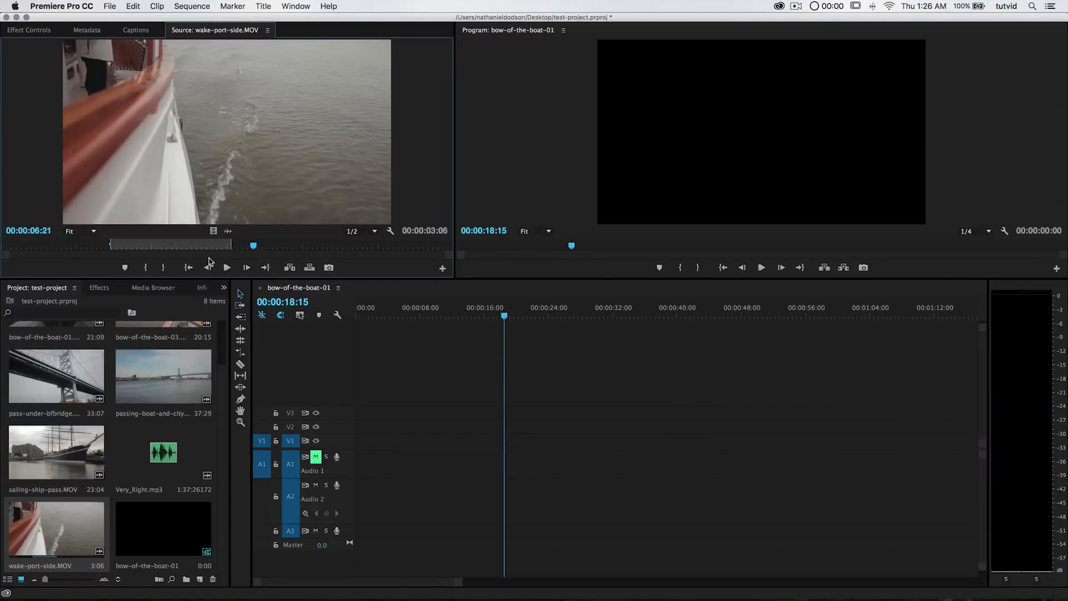
- Try inserting the marked wake-port-side.MOV range at 00:00:18:15 in the empty sequence
key("comma")
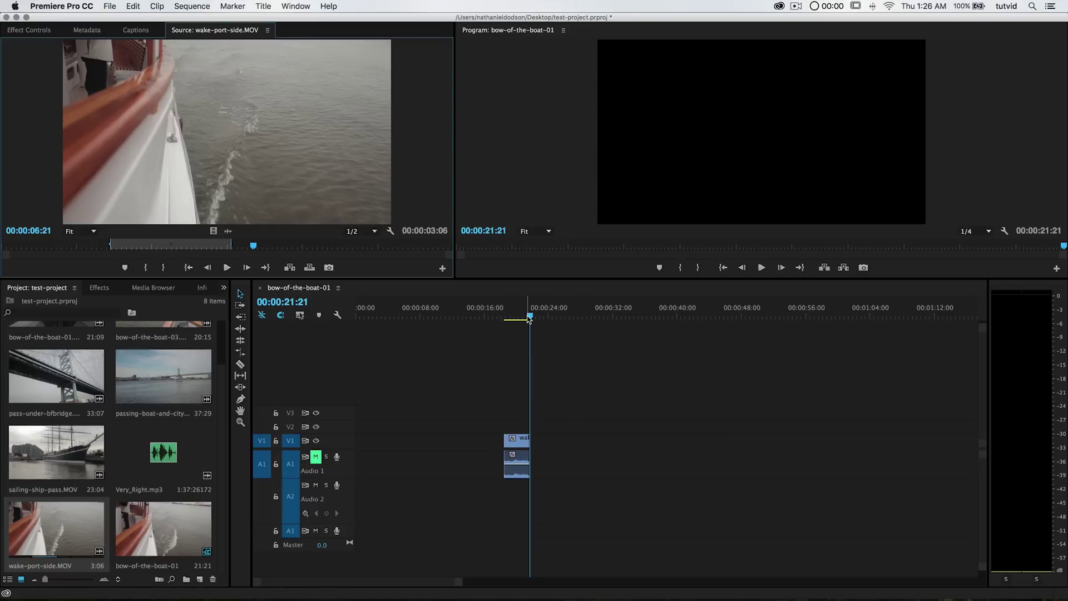
key("ctrl+z")
key("ctrl+z")
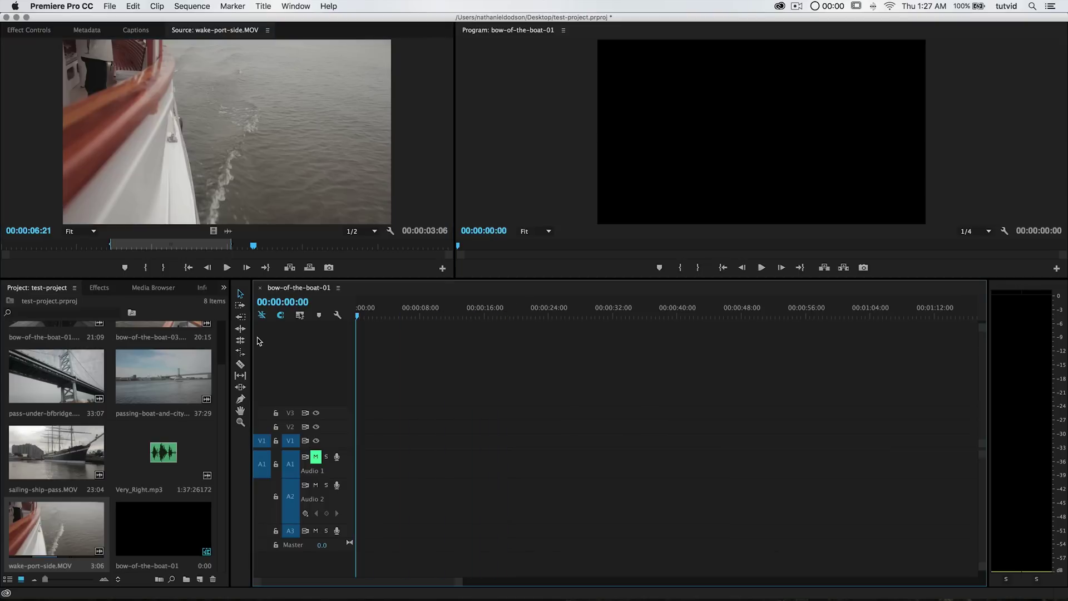
- Insert the marked wake-port-side.MOV range at the start of the sequence, 00:00:00:00
left_click(221, 28)
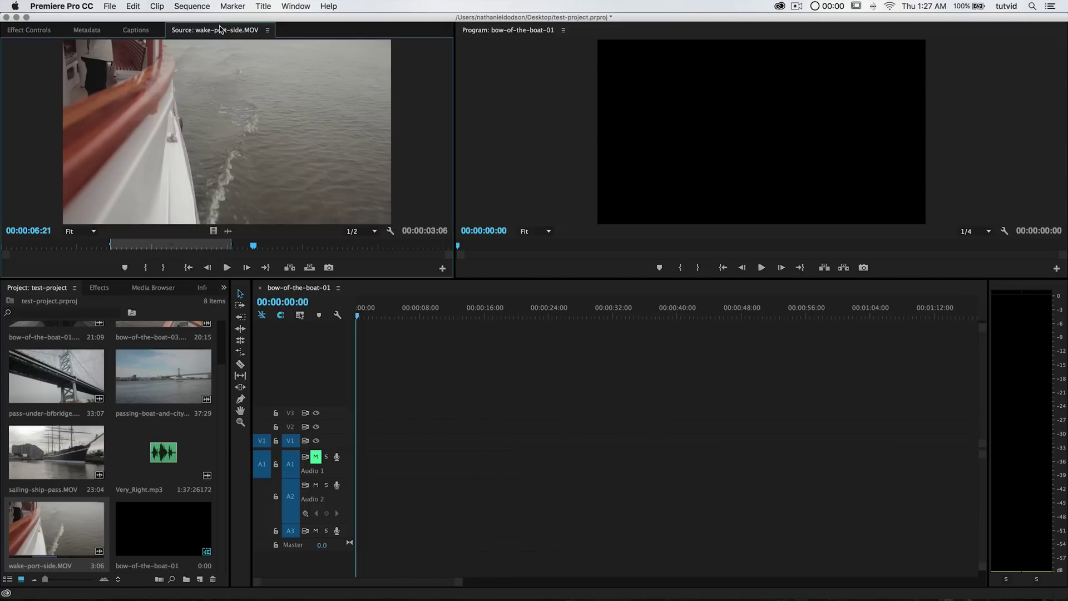
key("comma")
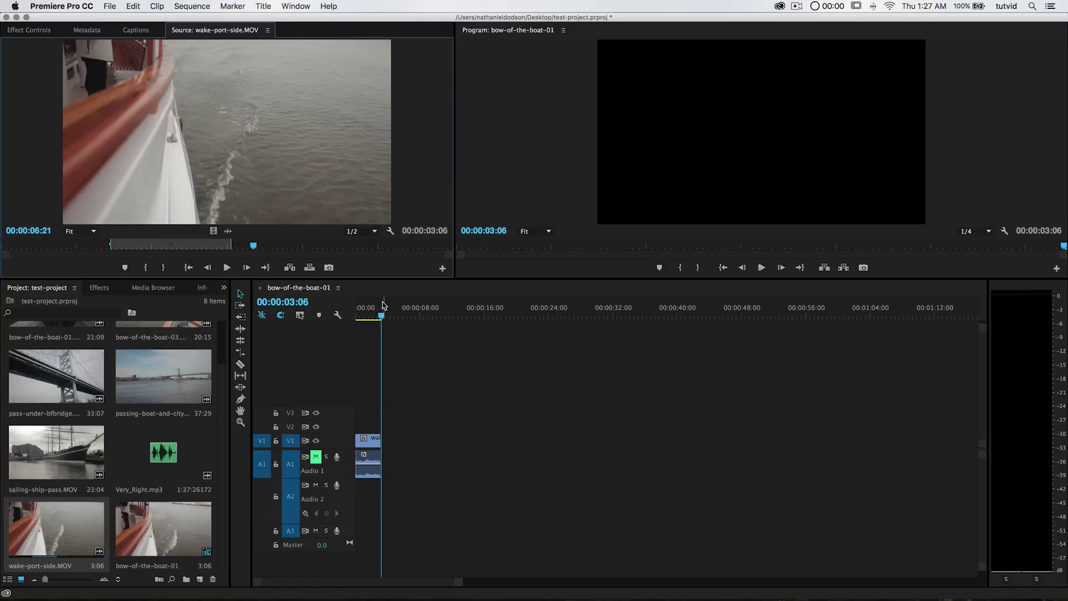
- Play further into wake-port-side.MOV and mark new In and Out points for a 00:00:01:16 range
key("space")
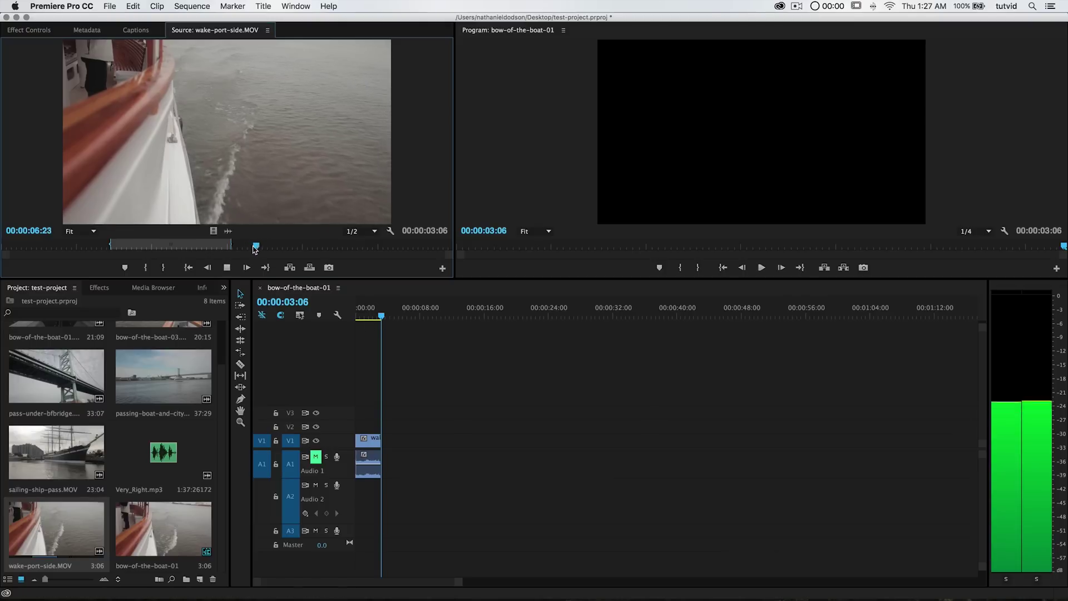
key("i")
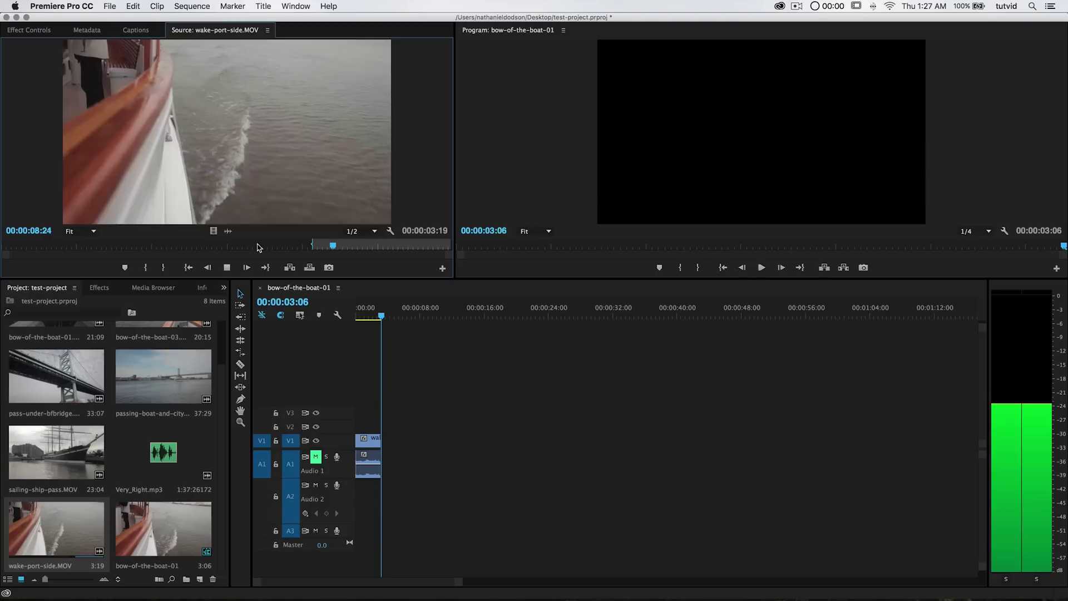
key("o")
key("space")
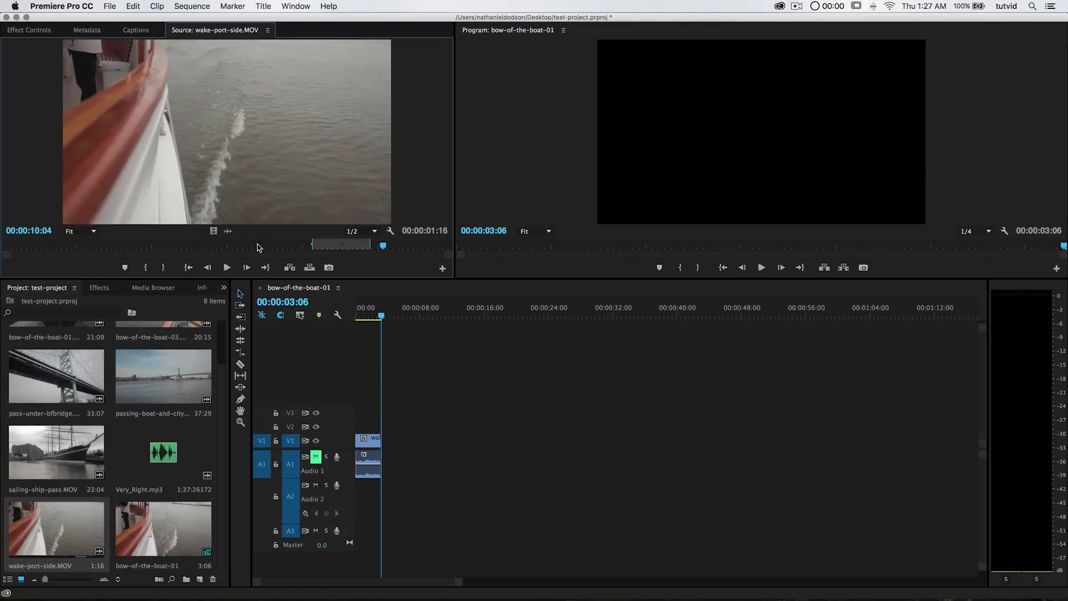
- Insert the marked wake-port-side.MOV range at 00:00:03:06 in the sequence and play the edit back from near the start
key("comma")
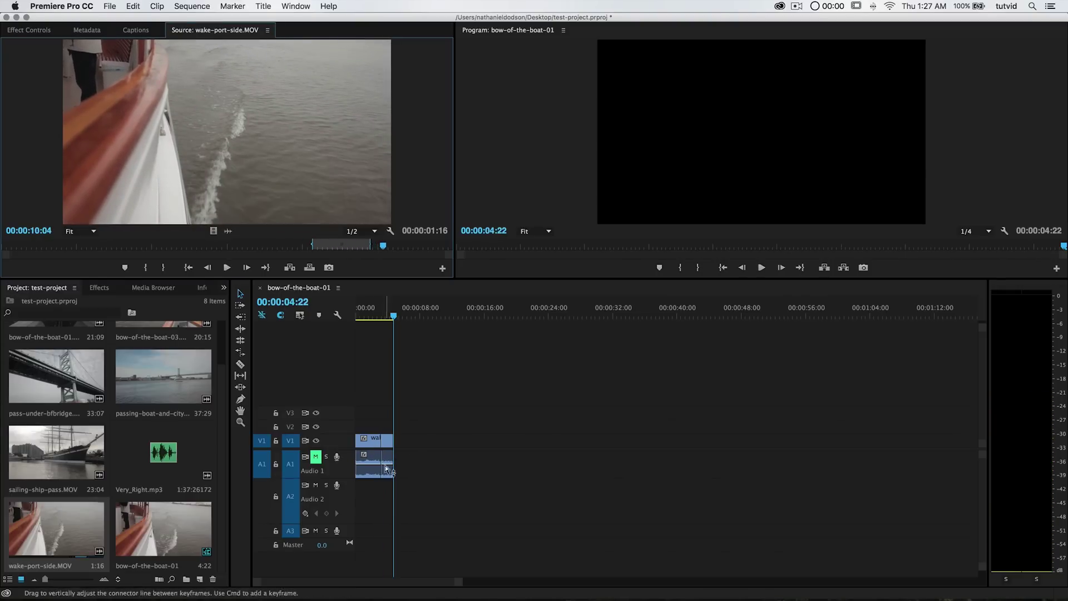
left_click(358, 310)
key("space")
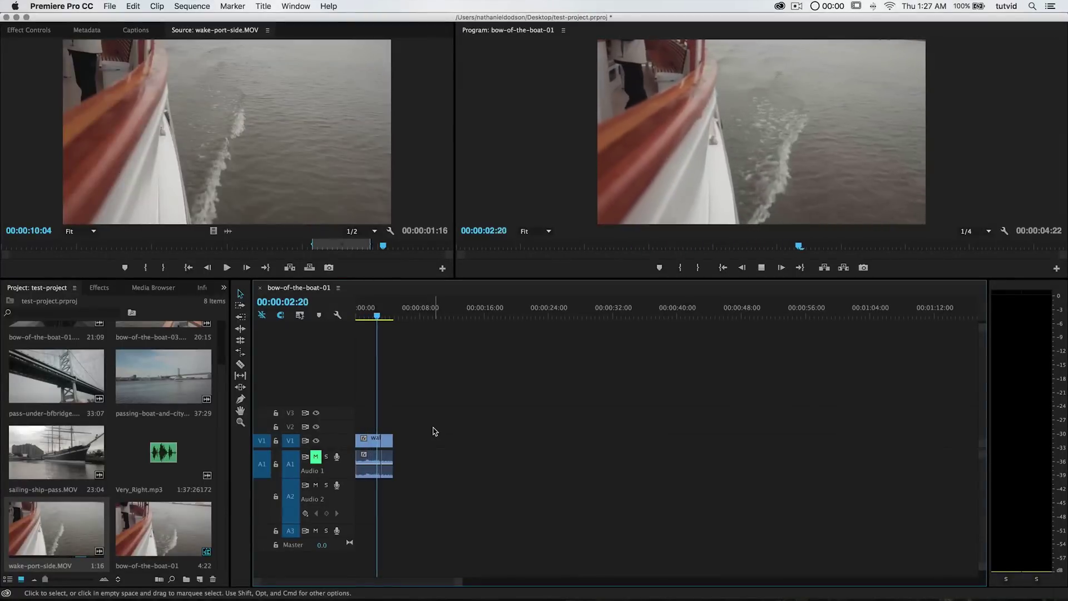
key("space")
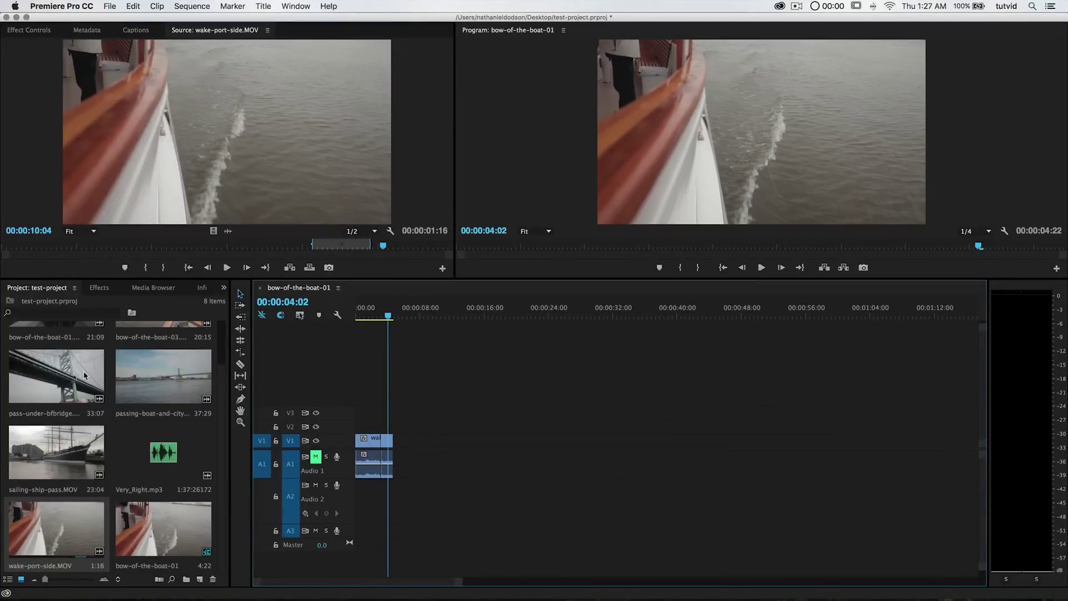
- Open sailing-ship-pass.MOV in the source monitor and mark In and Out points during playback for a 00:00:06:16 range
left_click(48, 397)
double_click(62, 456)
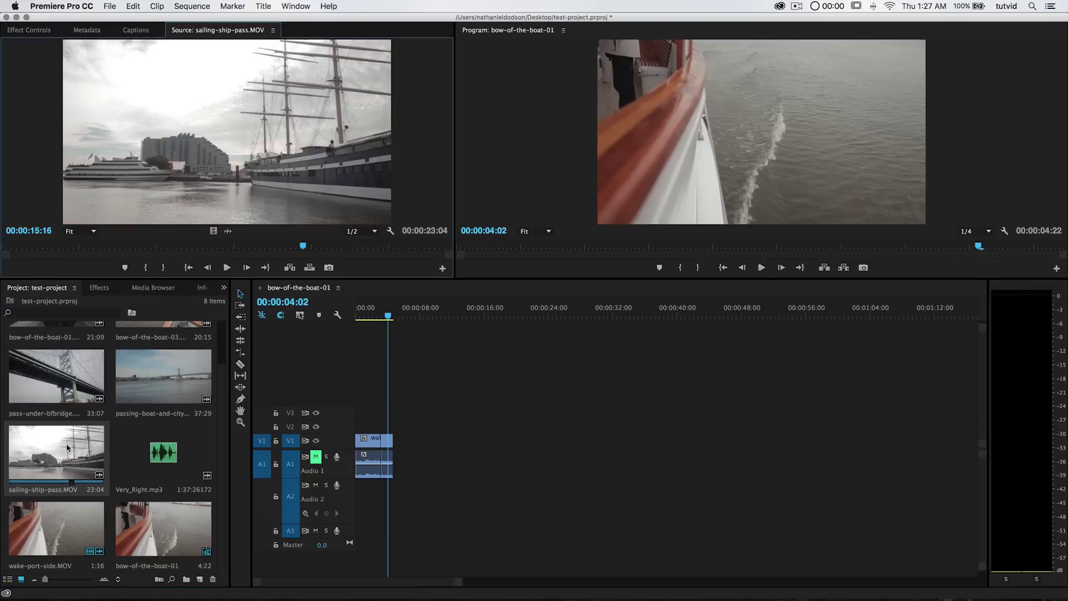
left_click_drag(134, 246, 179, 246)
key("space")
key("i")
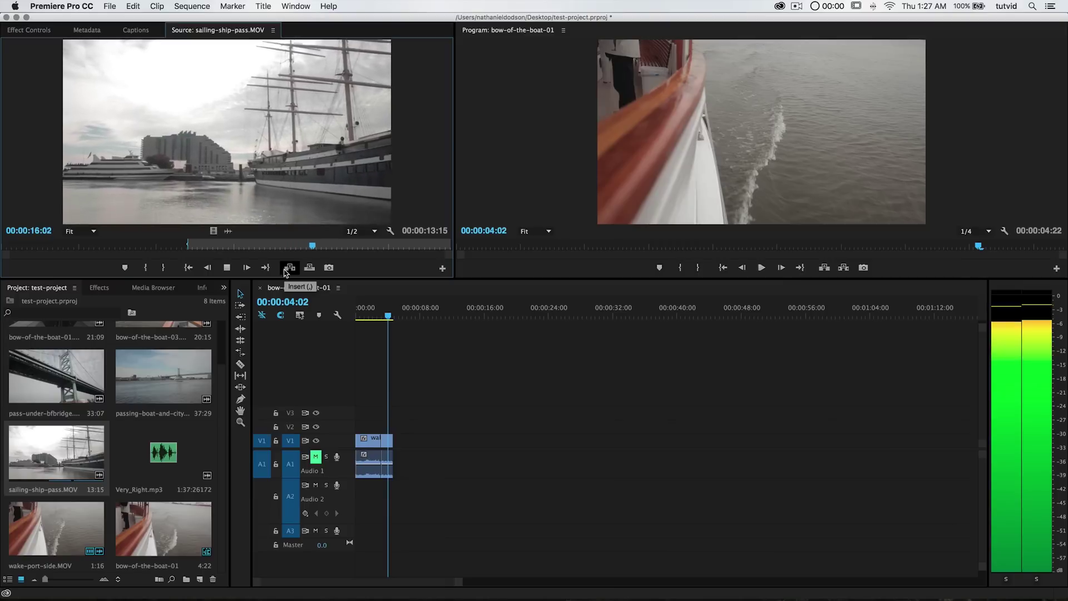
key("o")
key("space")
- Try inserting the marked sailing-ship-pass.MOV range at 00:00:04:02, inside the second wake-port-side.MOV clip, and undo it
left_click(289, 268)
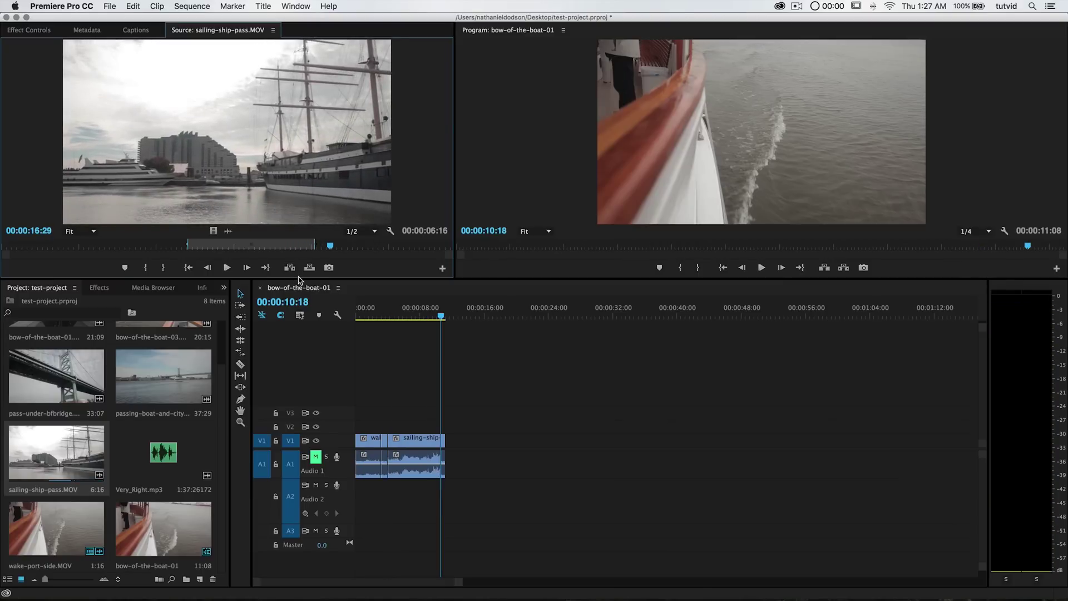
key("super+z")
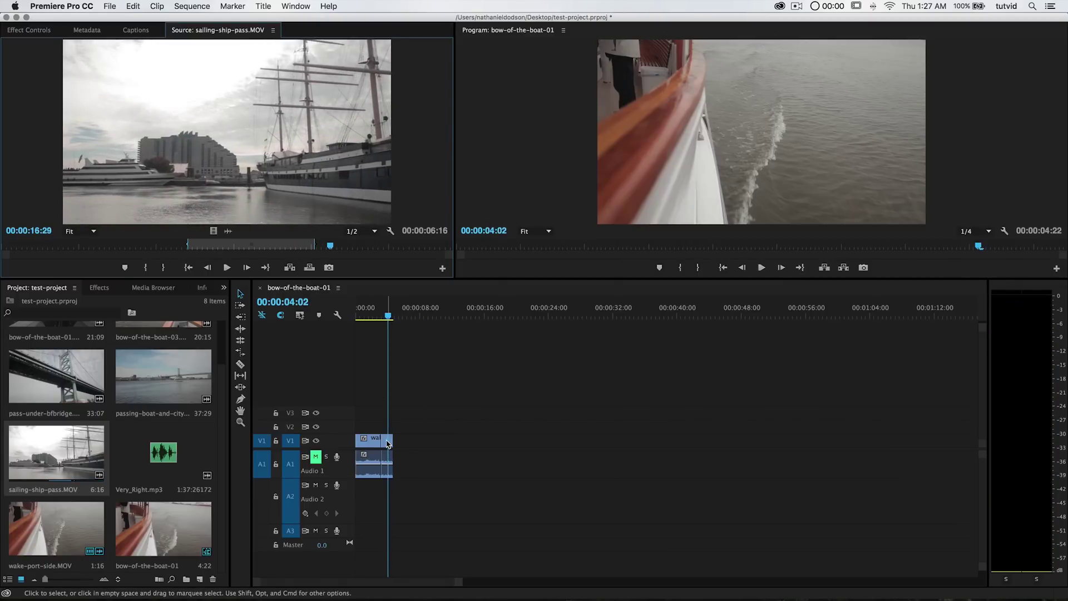
- Add the marked sailing-ship-pass.MOV range as an overwrite edit at the end of the sequence, 00:00:04:22
left_click(389, 316)
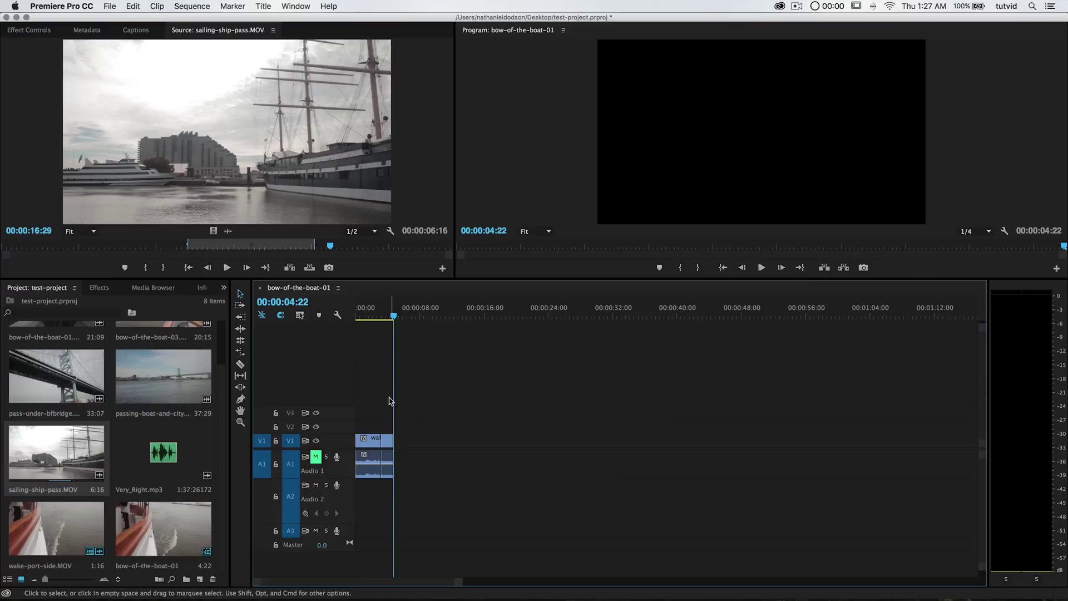
key("period")
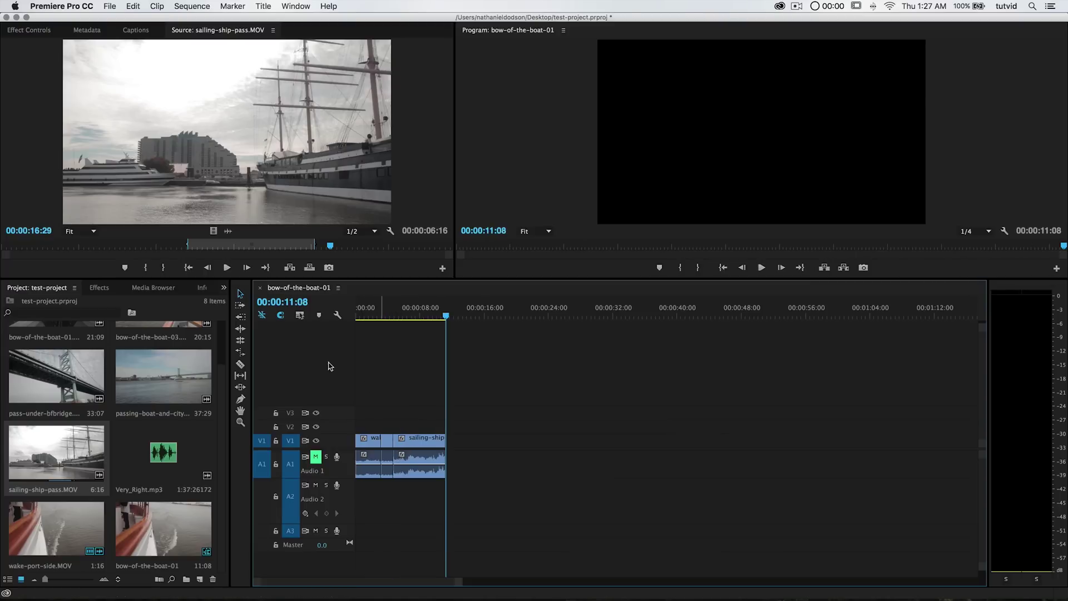
- Try inserting the marked sailing-ship-pass.MOV range at 00:00:08:22, splitting the existing ship clip, and review the timeline
left_click_drag(443, 319, 427, 318)
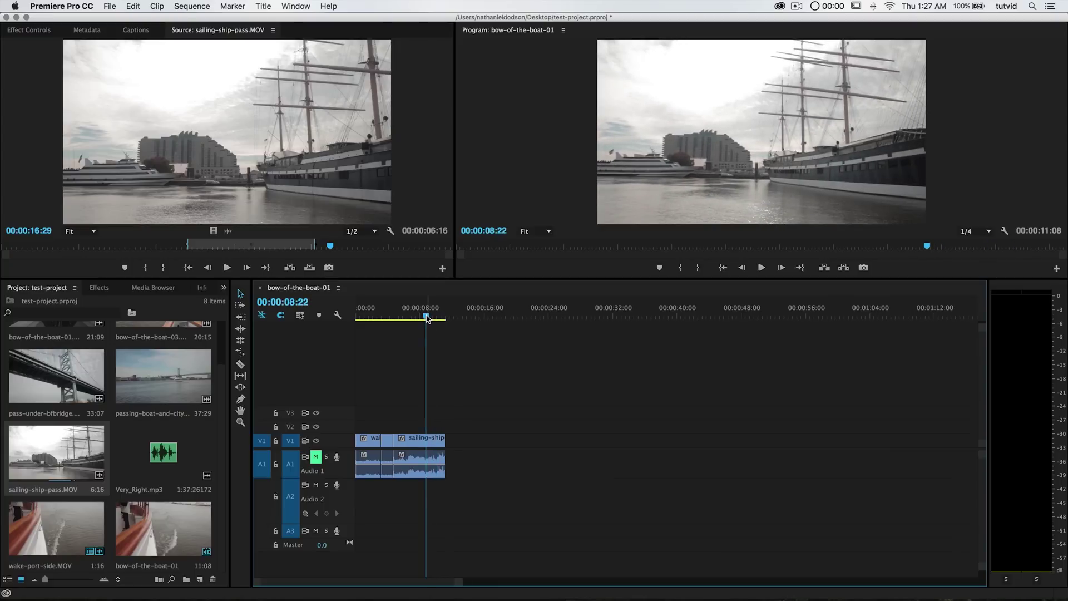
key("comma")
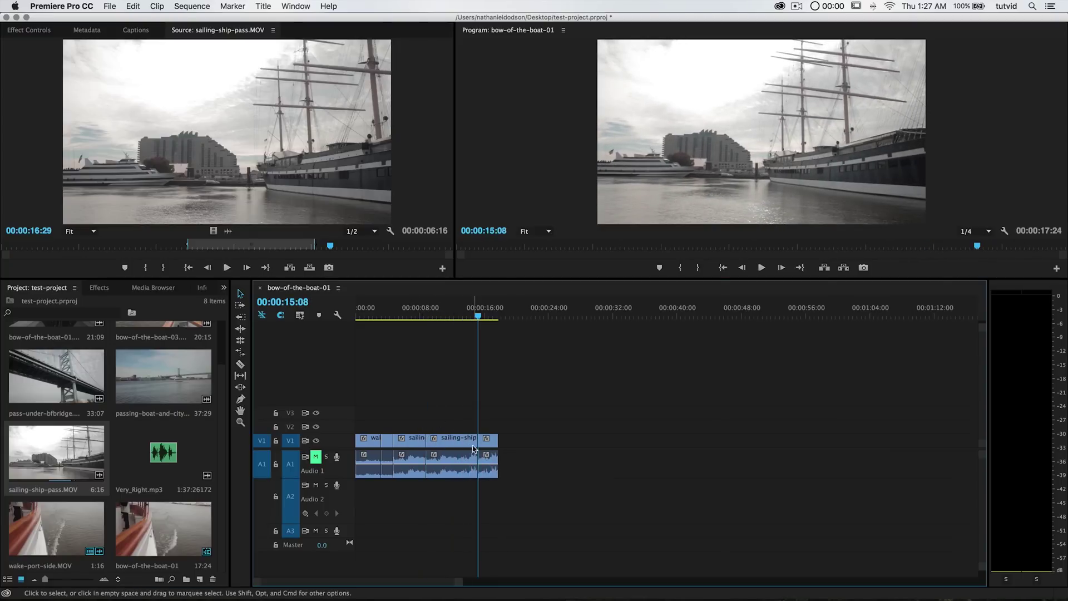
key("space")
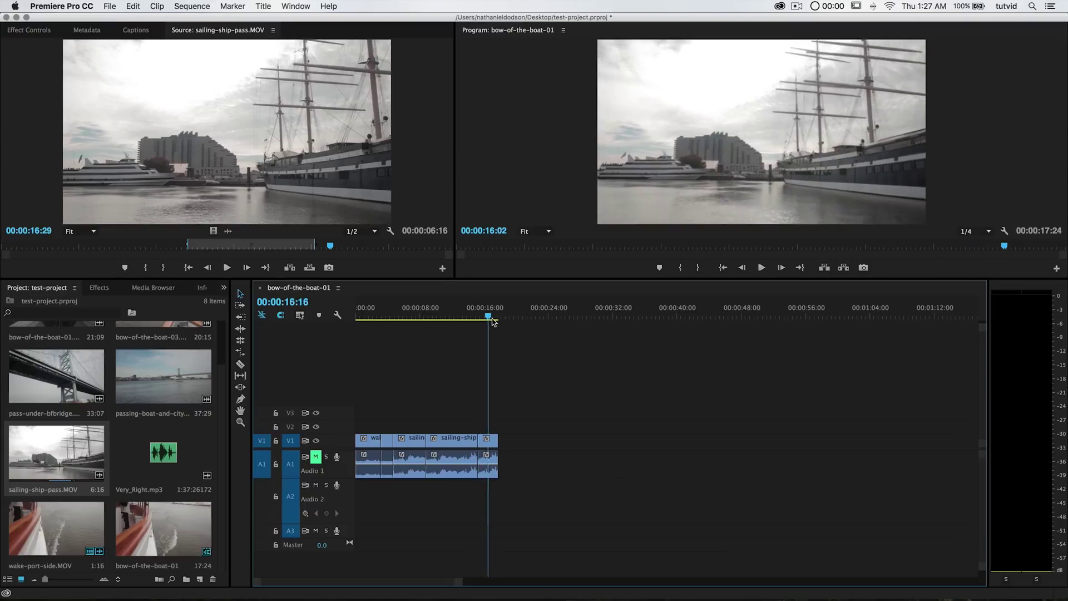
left_click_drag(494, 328, 446, 335)
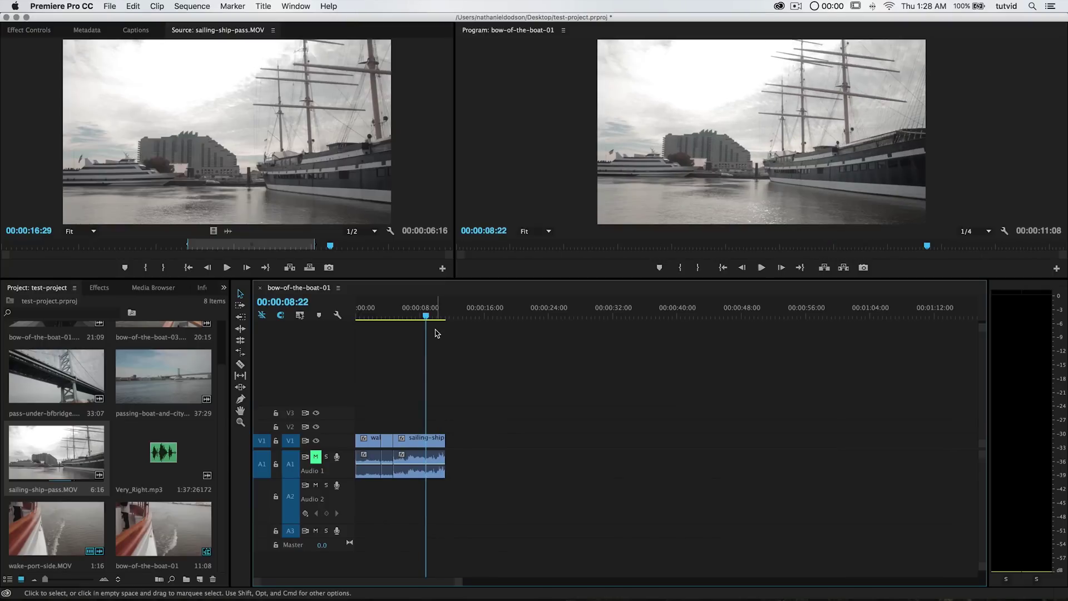
- Try overwriting the sequence from 00:00:08:22 with repeated copies of the marked sailing-ship-pass.MOV range, and undo them all
key("period")
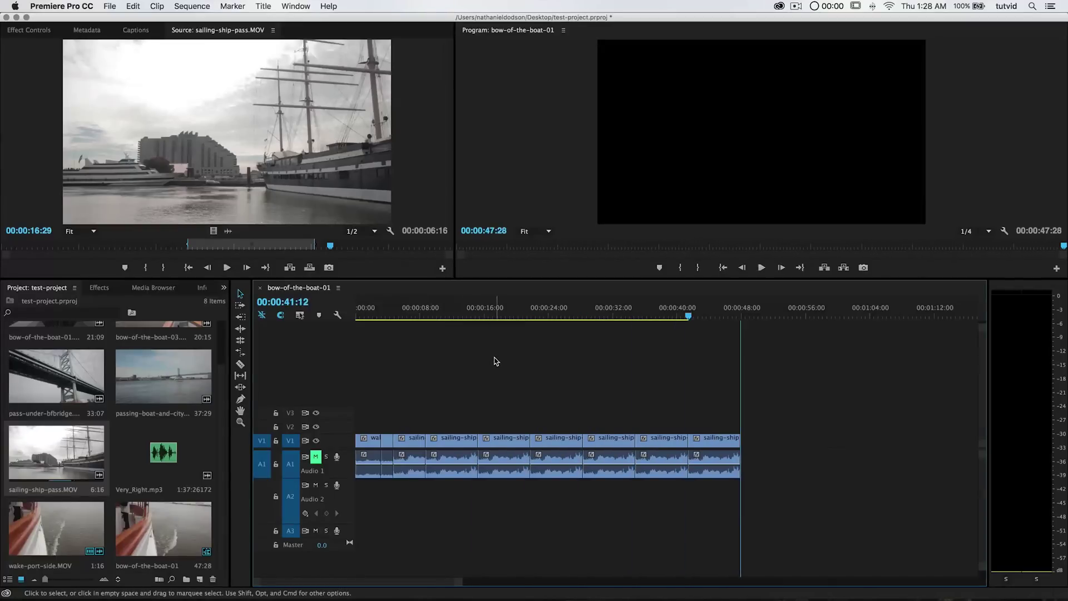
key("super+z")
key("super+z")
key("super+z")
key("super+z")
key("super+z")
key("super+z")
key("super+z")
key("super+z")
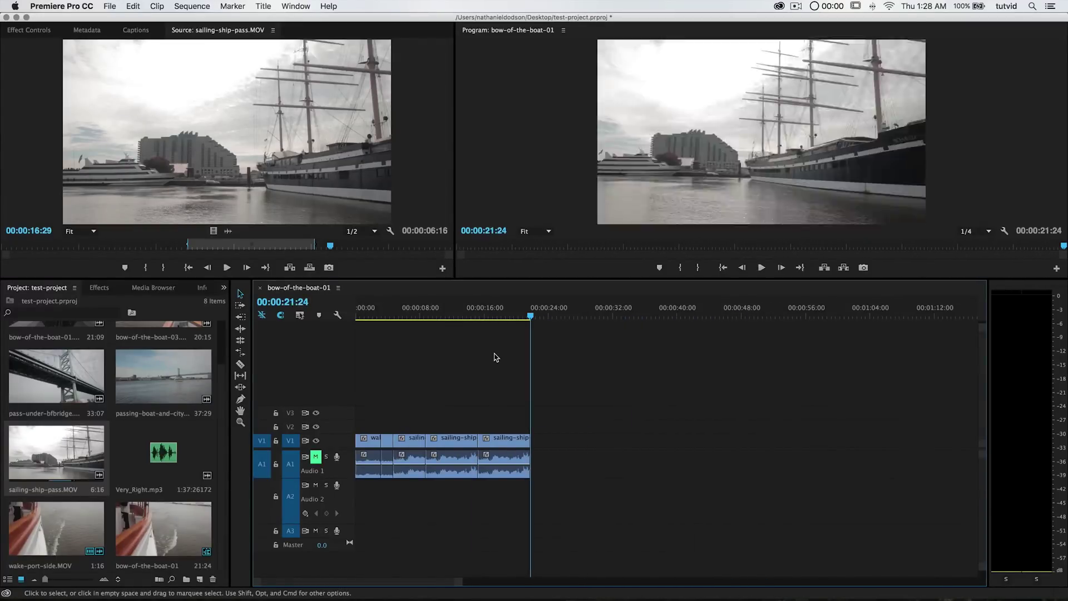
- Mark a 00:00:14:15 range in pass-under-bfbridge.MOV and insert it at the end of the sequence, 00:00:11:08
key("End")
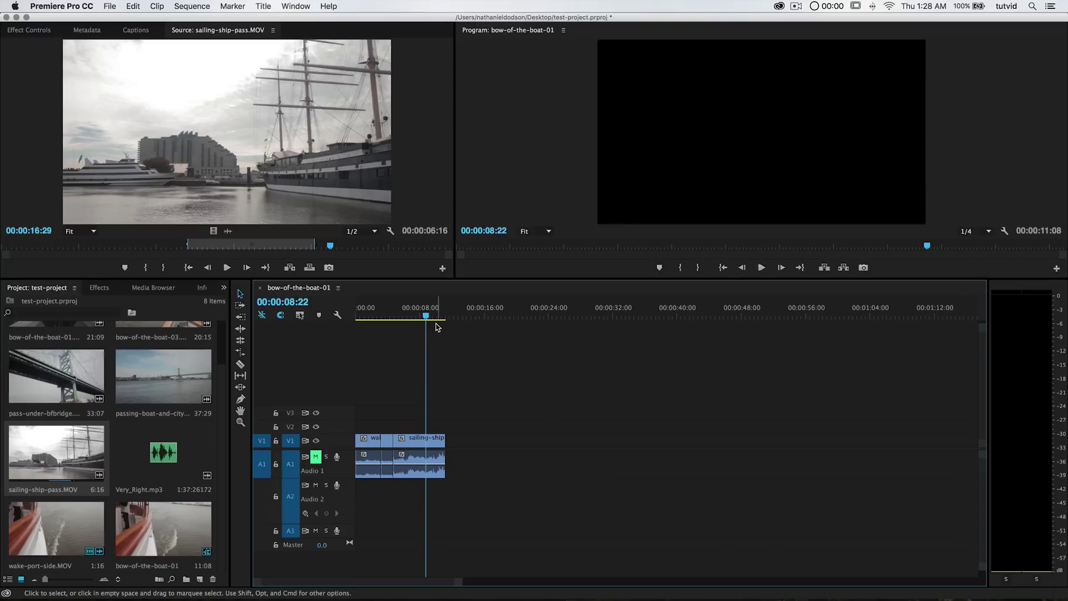
left_click_drag(71, 389, 266, 159)
left_click(51, 248)
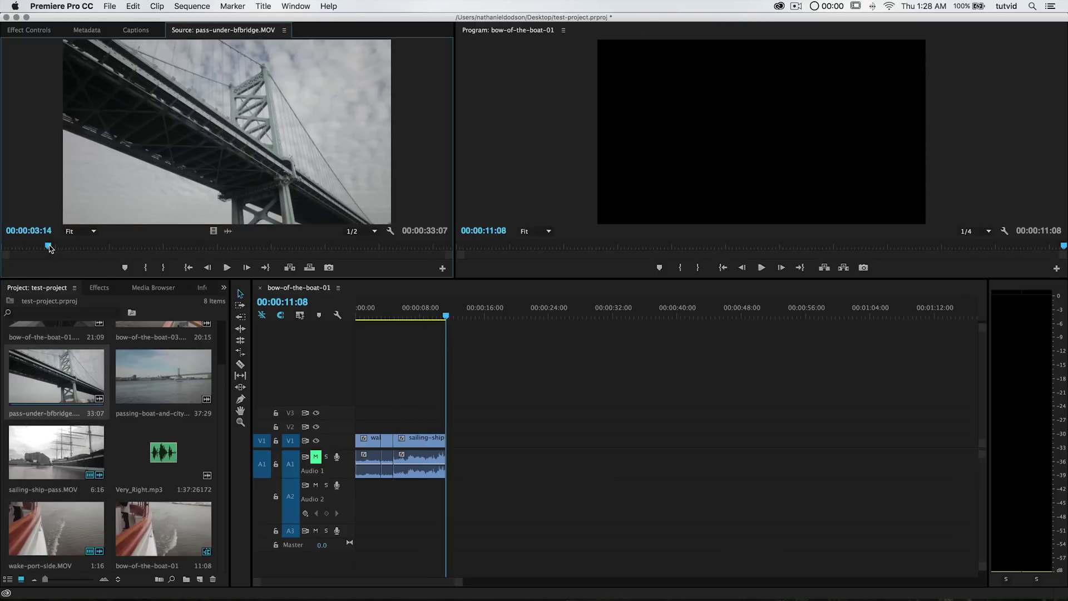
key("space")
key("i")
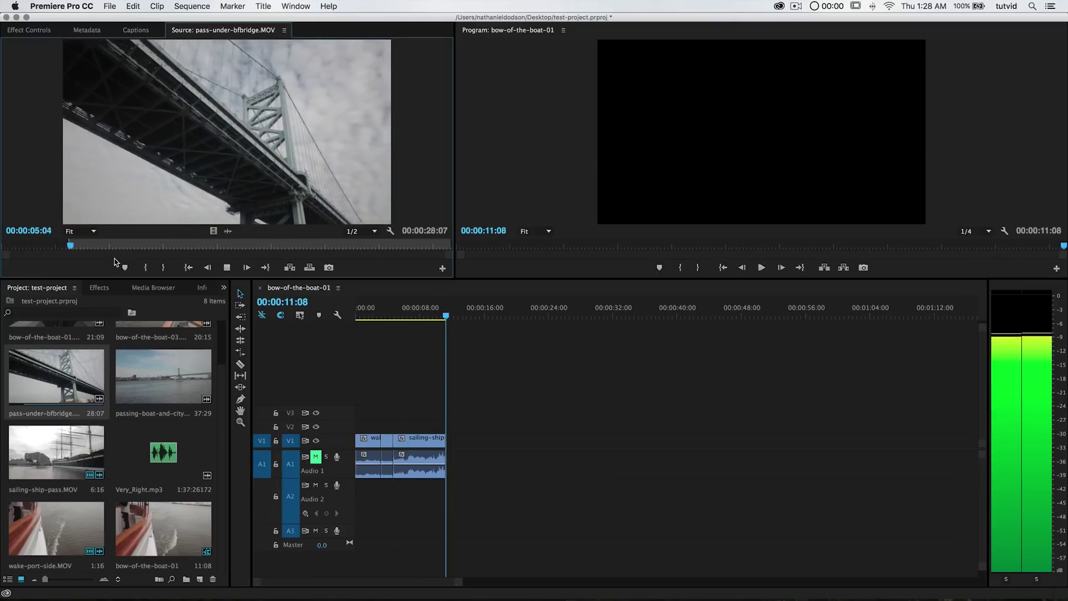
key("l")
key("l")
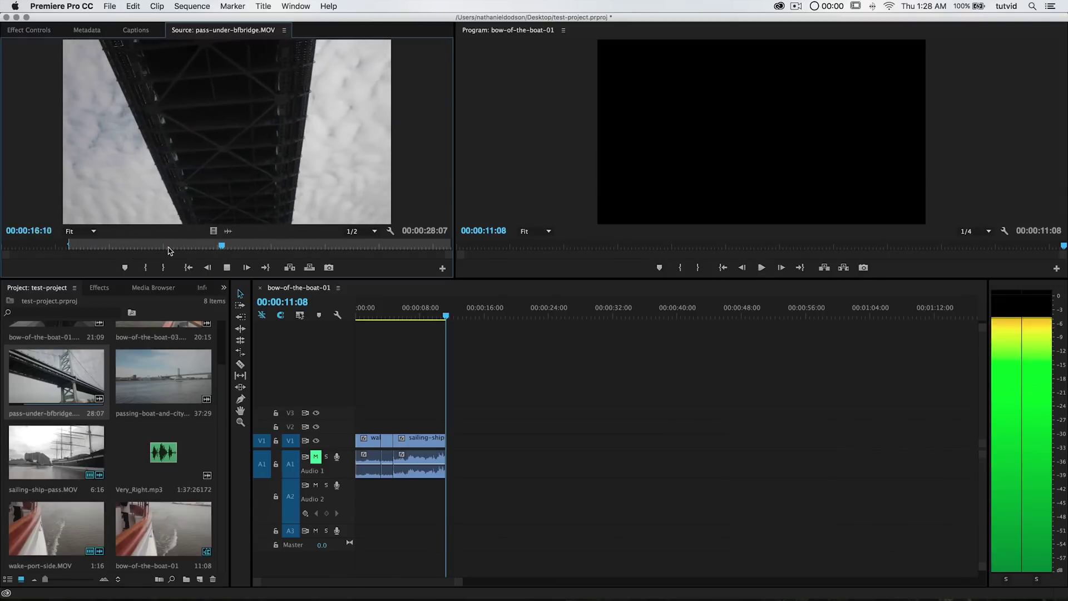
key("o")
key("k")
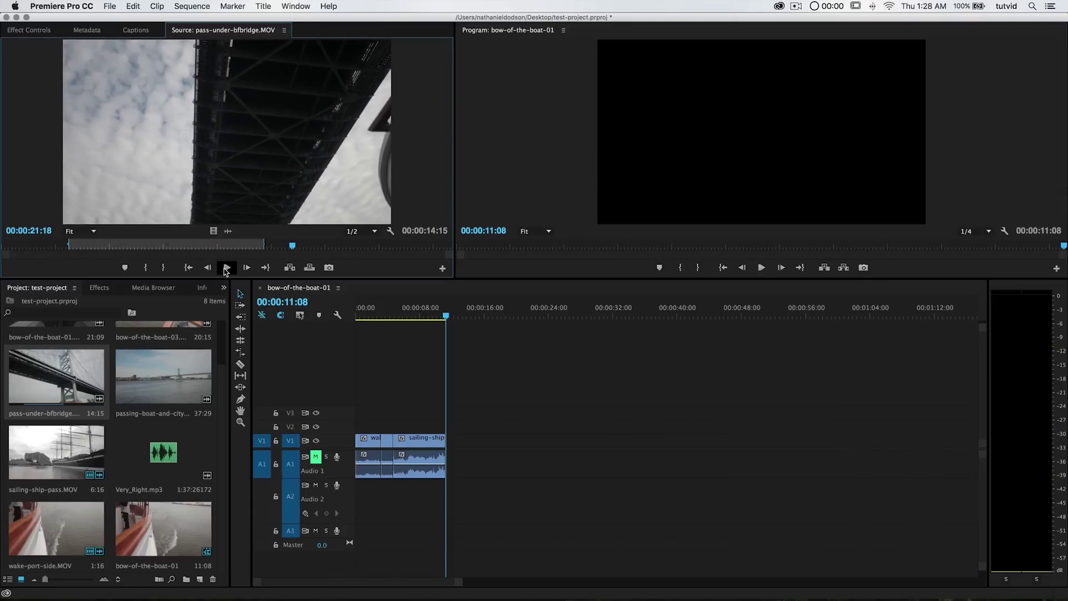
key("comma")
- Increase the speed of the pass-under-bfbridge.MOV clip so it ends at 00:00:17:02, and play across the cut into it
left_click(509, 462)
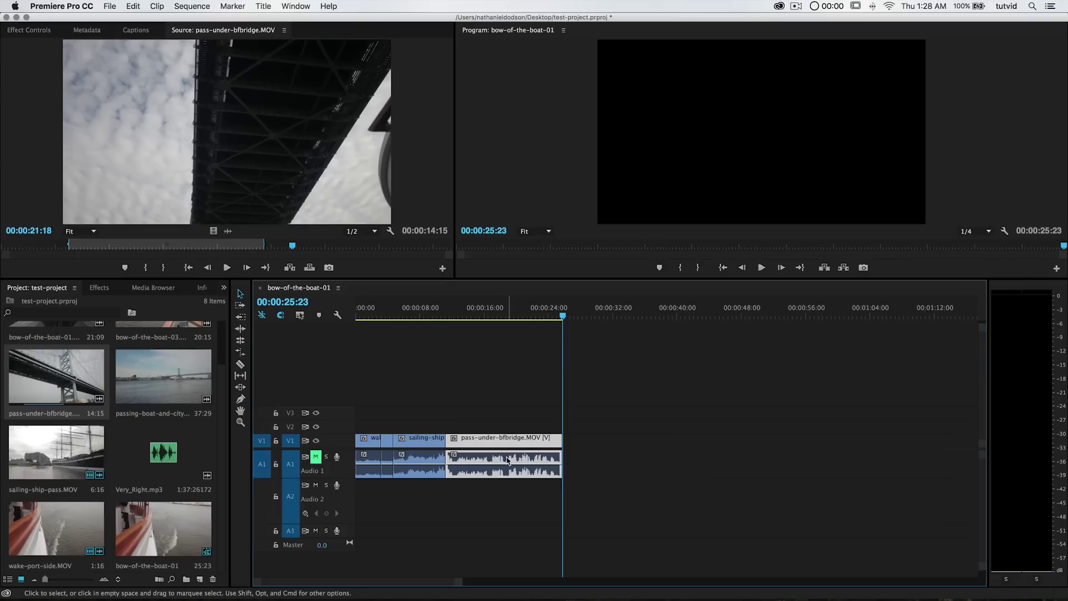
right_click(501, 448)
left_click(551, 363)
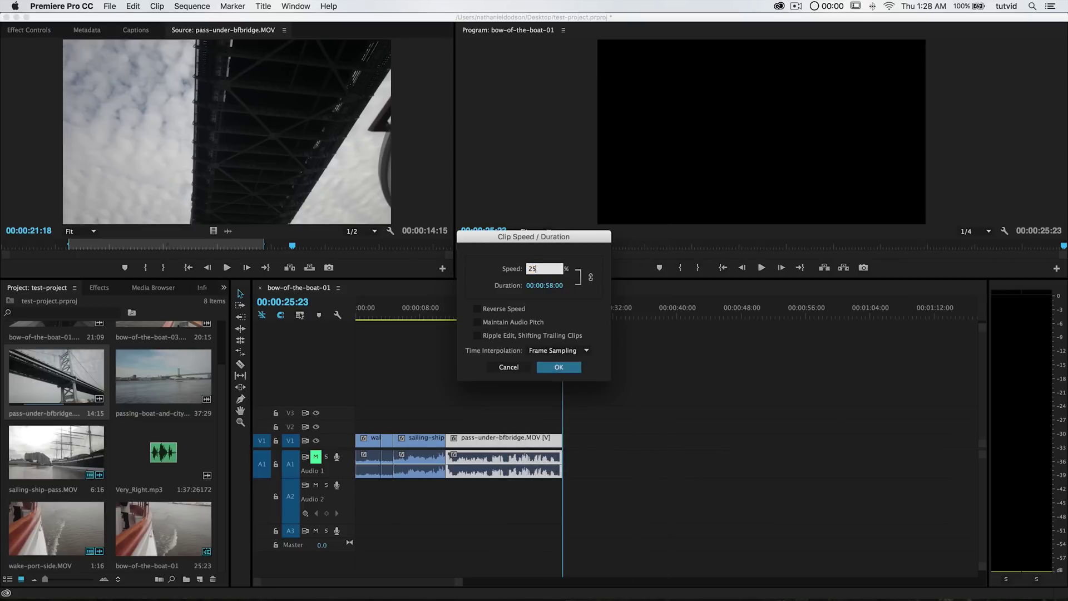
left_click(558, 367)
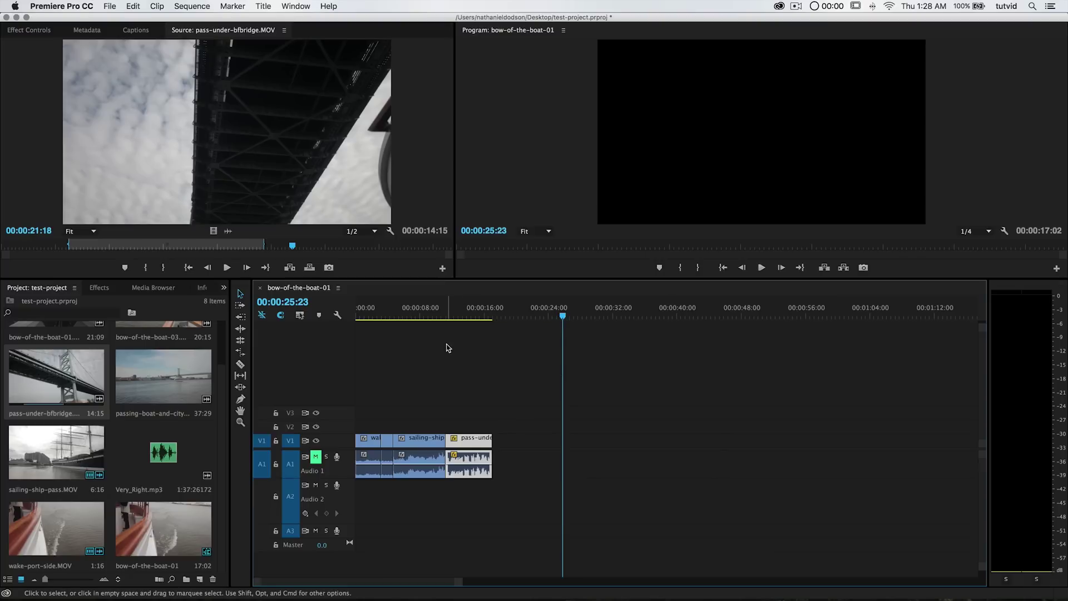
left_click(429, 316)
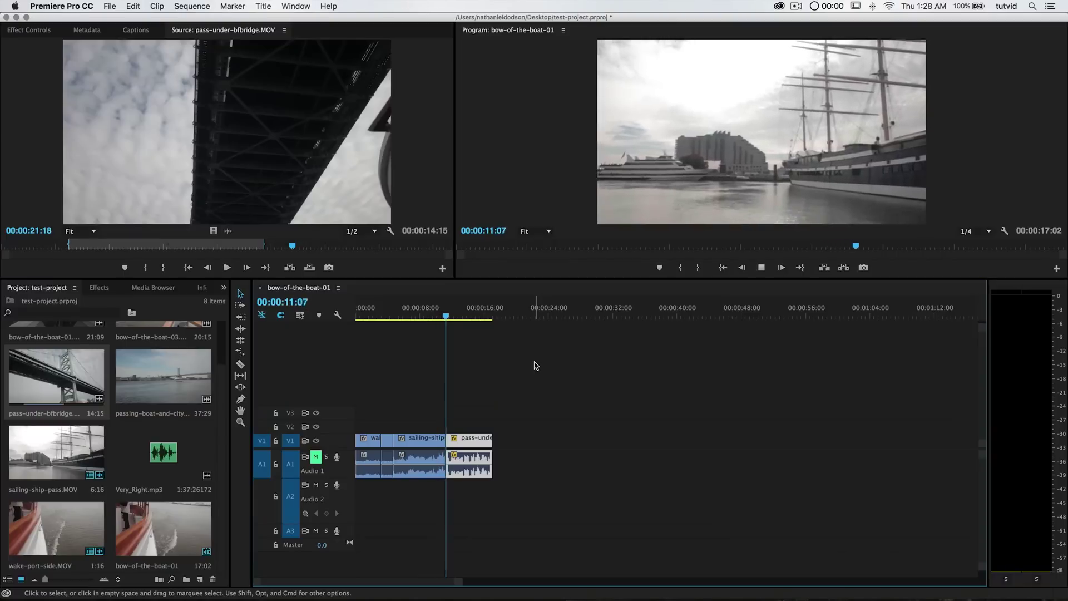
key("space")
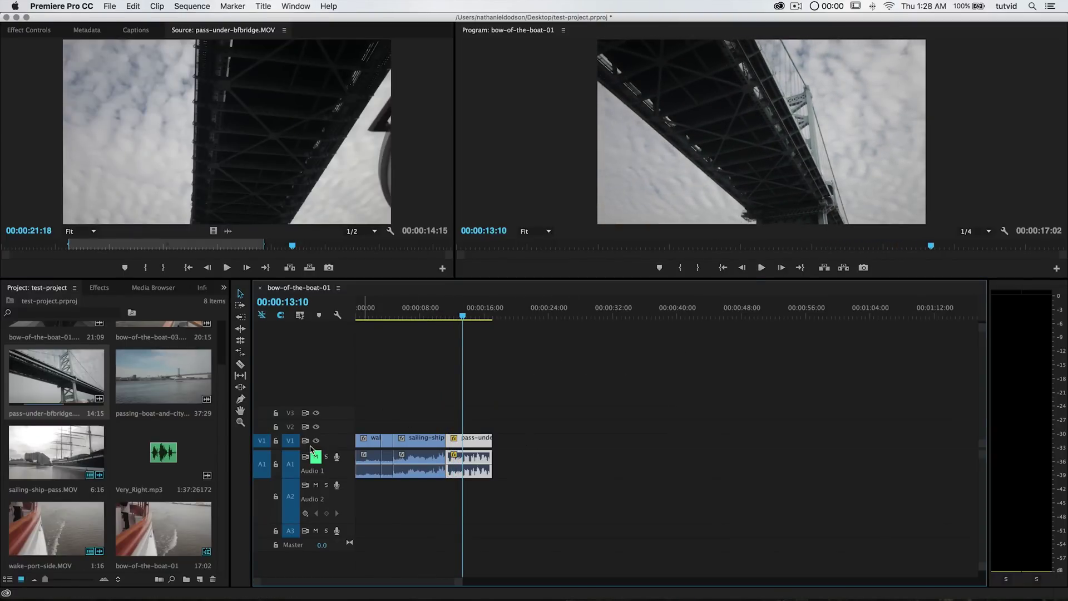
- Place the Very_Right.mp3 music on the Audio 2 track at the start of the sequence, 00:00:00:00
left_click_drag(411, 336, 337, 341)
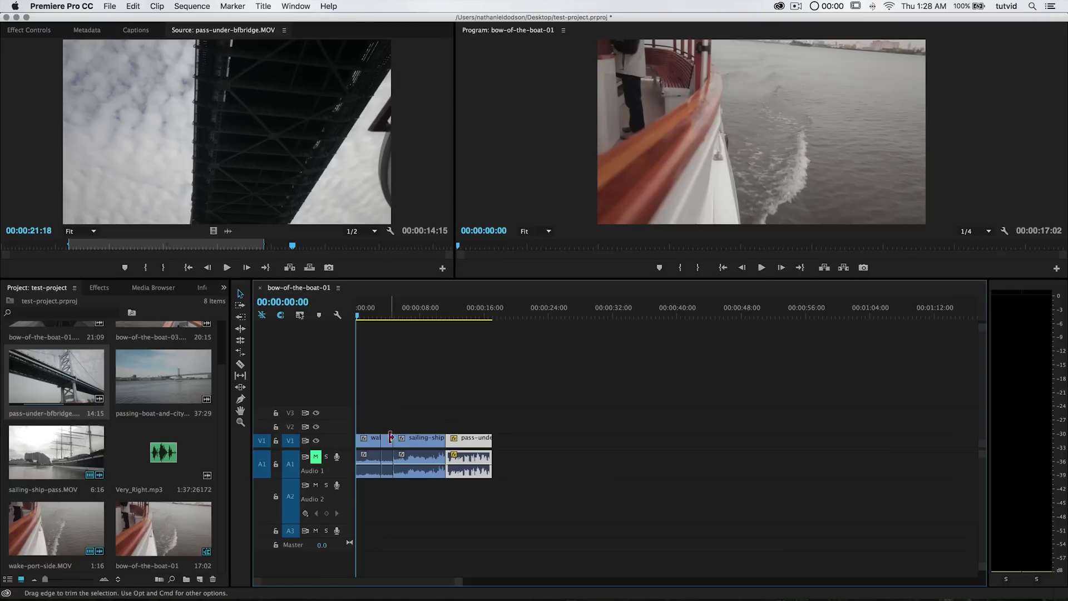
left_click(184, 453)
left_click_drag(179, 466, 319, 504)
- Roll the first two cuts, video and audio, earlier onto the music's waveform peaks with the Rolling Edit tool and play the result
key("=")
key("=")
key("=")
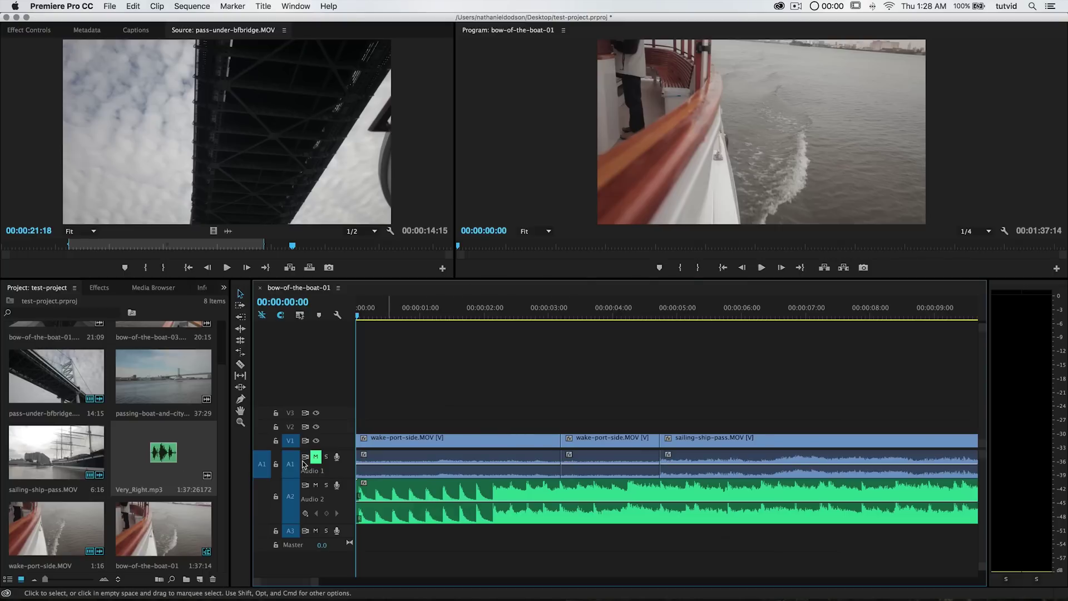
left_click(241, 340)
left_click_drag(560, 438, 495, 445)
left_click_drag(561, 462, 493, 471)
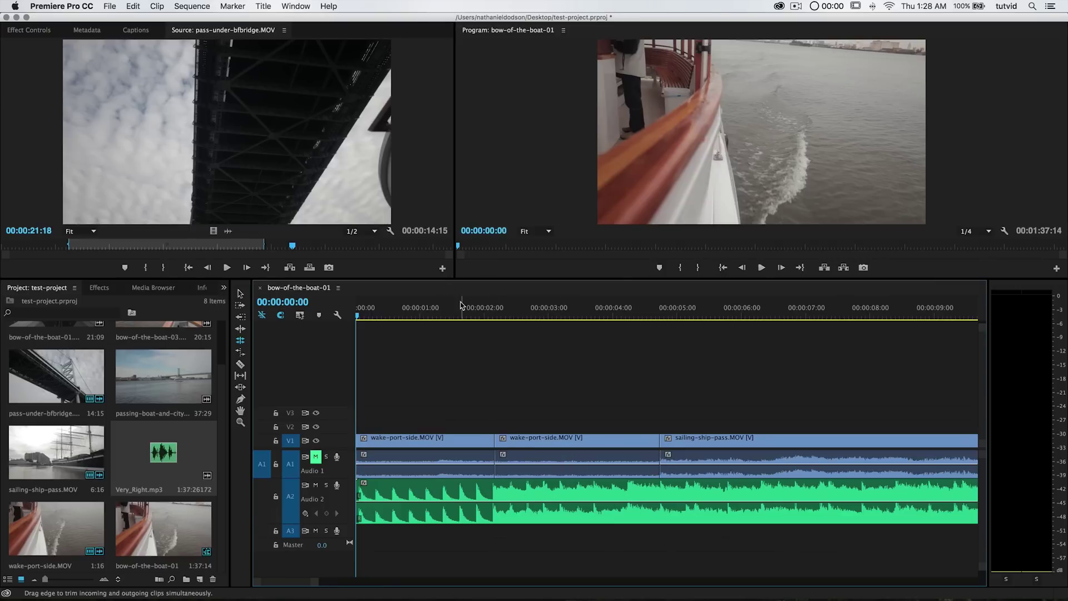
left_click_drag(661, 460, 628, 469)
left_click_drag(660, 438, 628, 438)
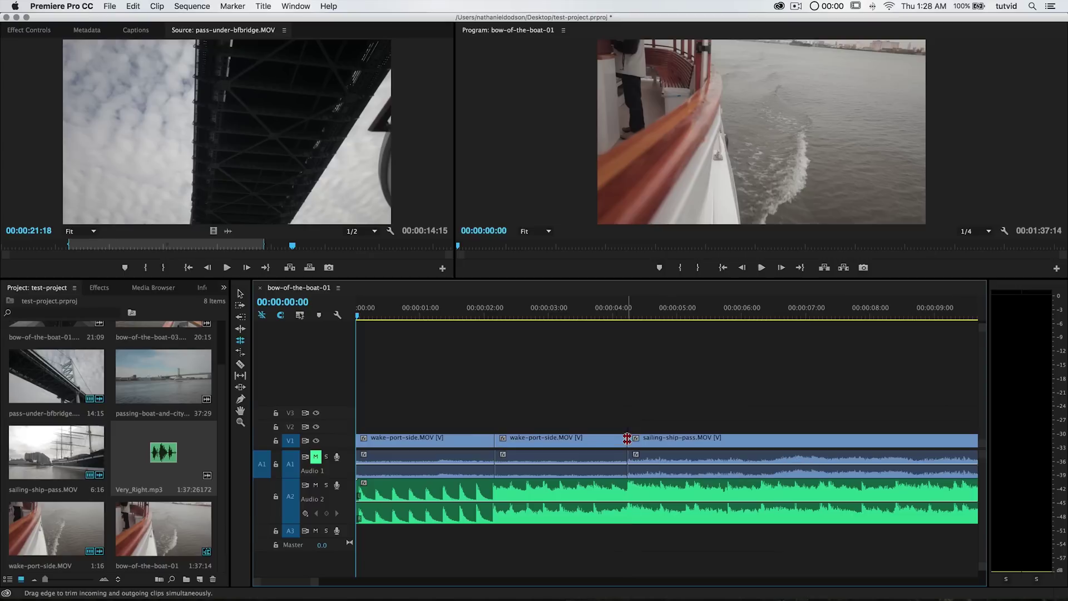
key("space")
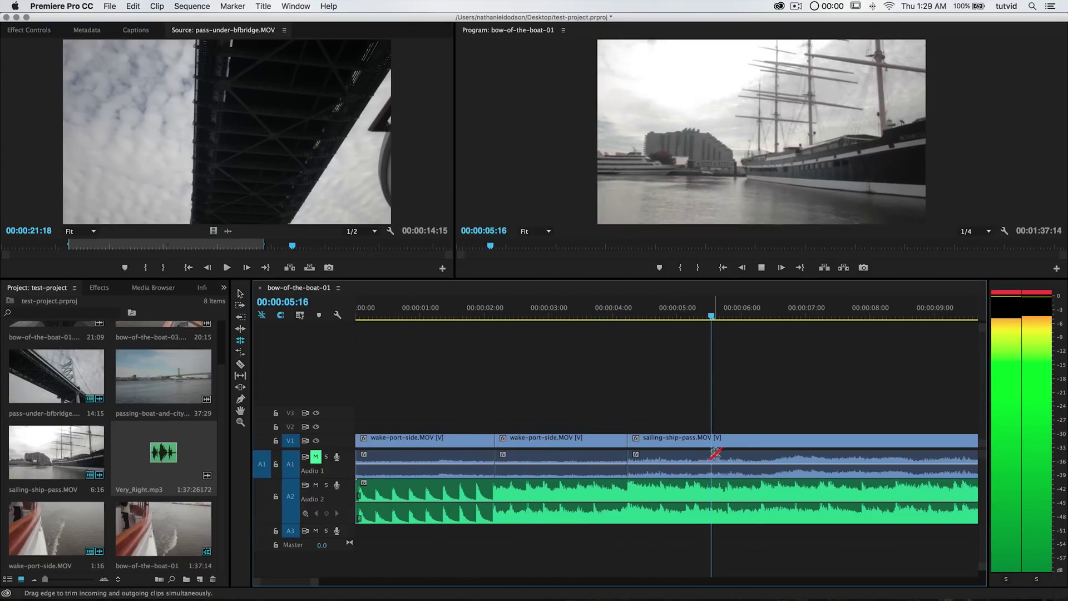
key("space")
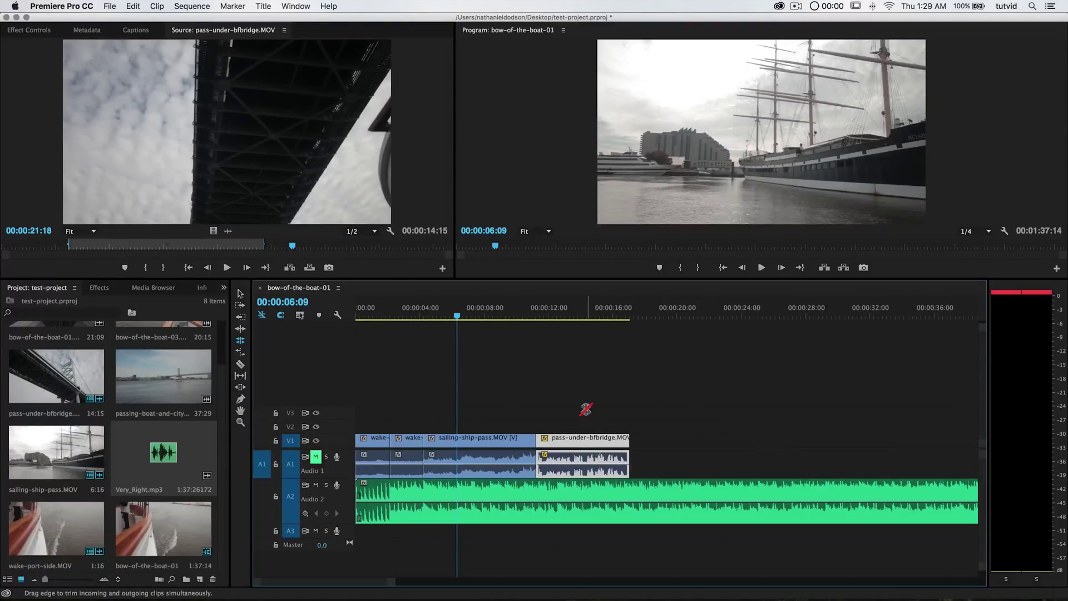
- Shorten the end of the sailing-ship-pass.MOV clip and close the gap so the bridge clip ends at 00:00:14:05
mouse_move(456, 316)
left_mouse_down()
mouse_move(486, 315)
mouse_move(456, 316)
left_mouse_up()
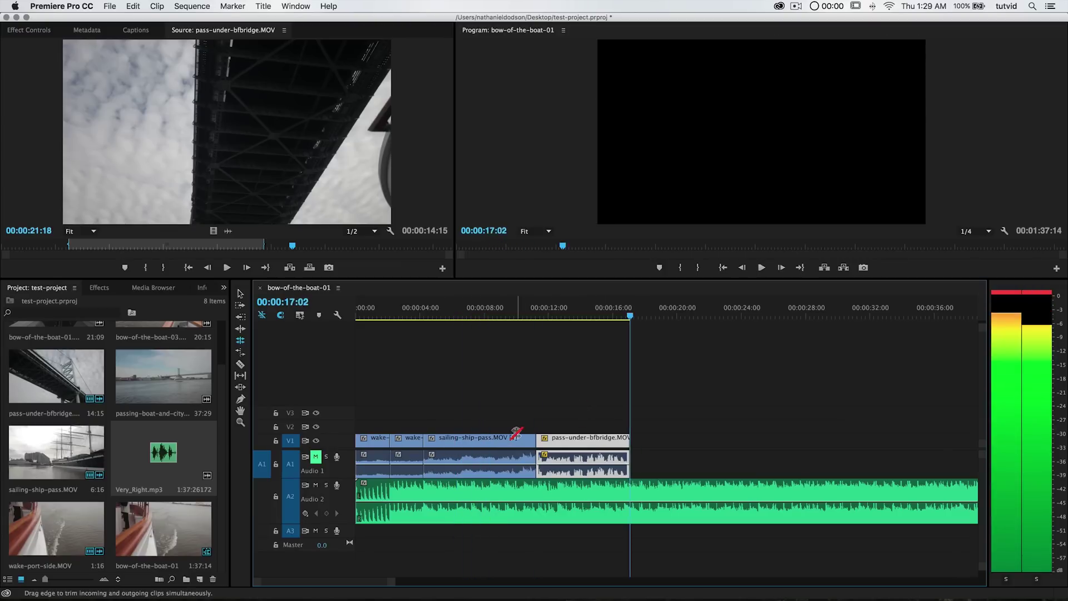
key("w")
key("space")
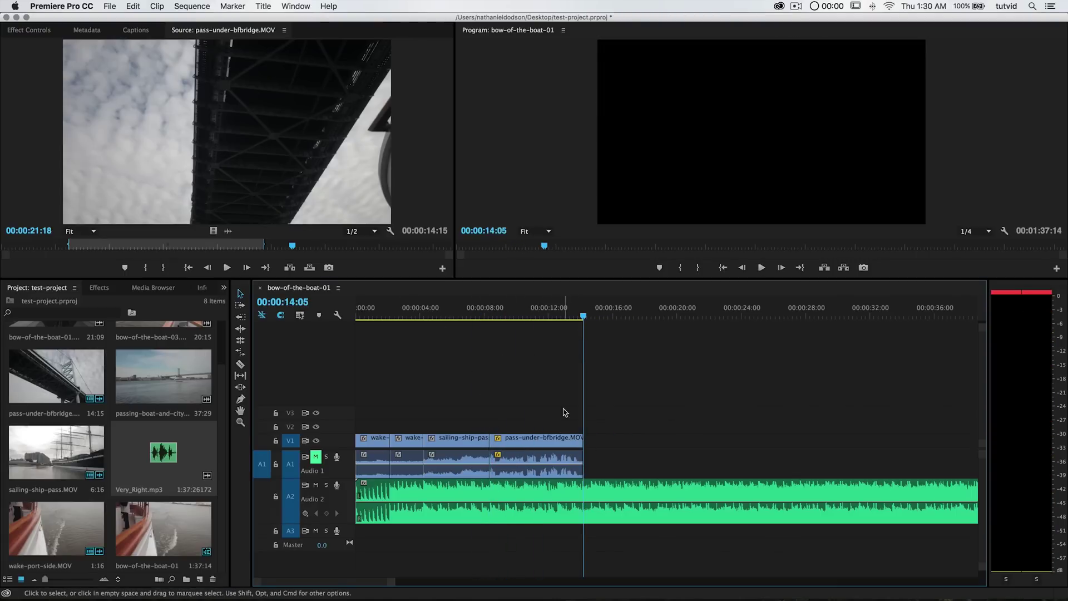
- Mark the sequence's Out point at 00:00:14:05 and return the playhead to the start
key("o")
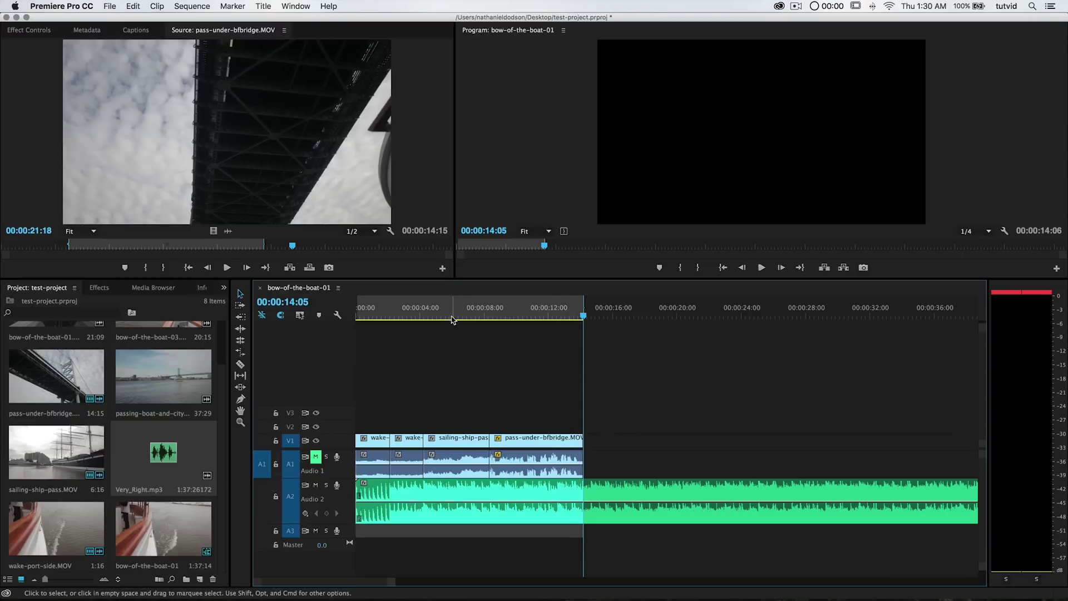
key("Home")
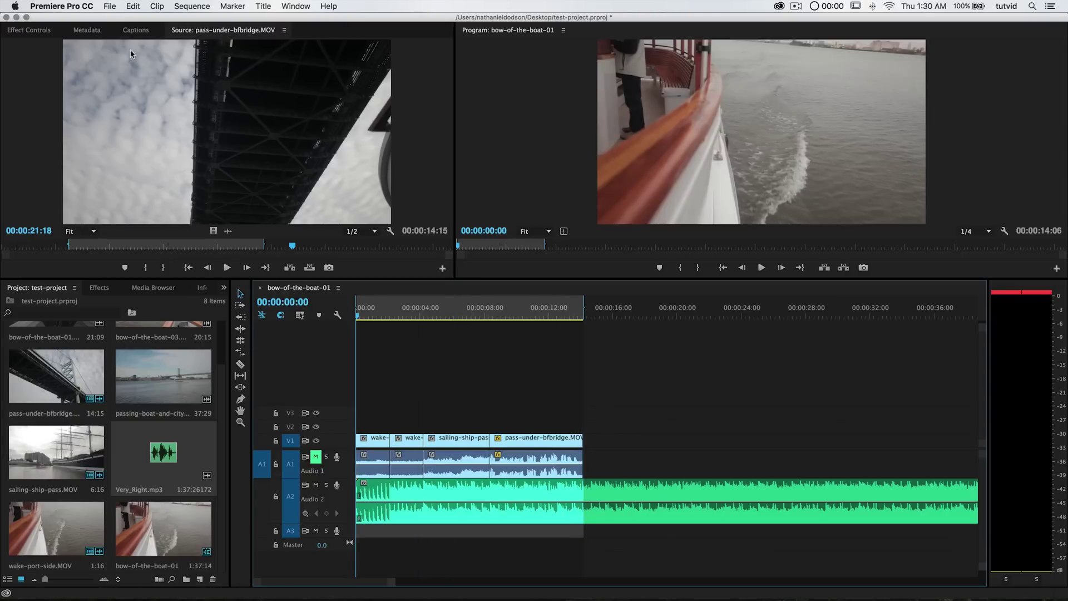
- Open the media export settings for the bow-of-the-boat-01 sequence
left_click(110, 6)
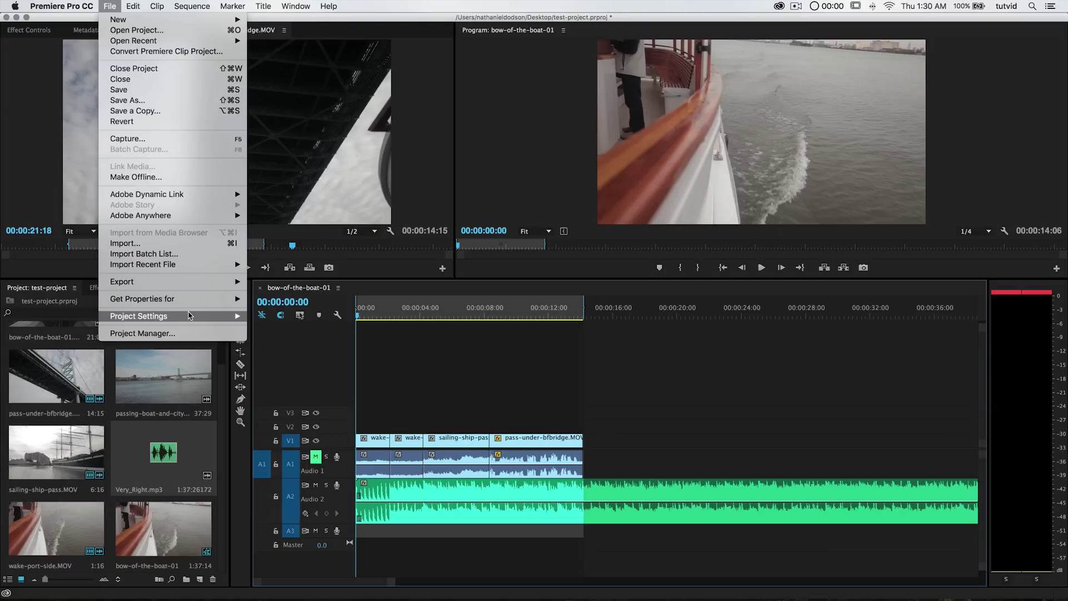
mouse_move(167, 281)
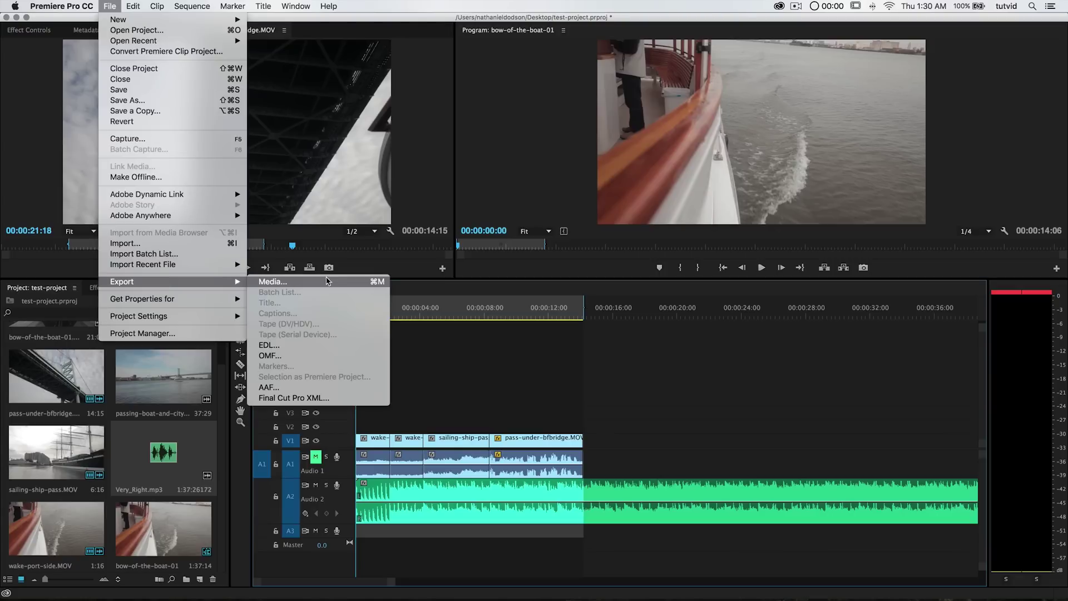
left_click(376, 282)
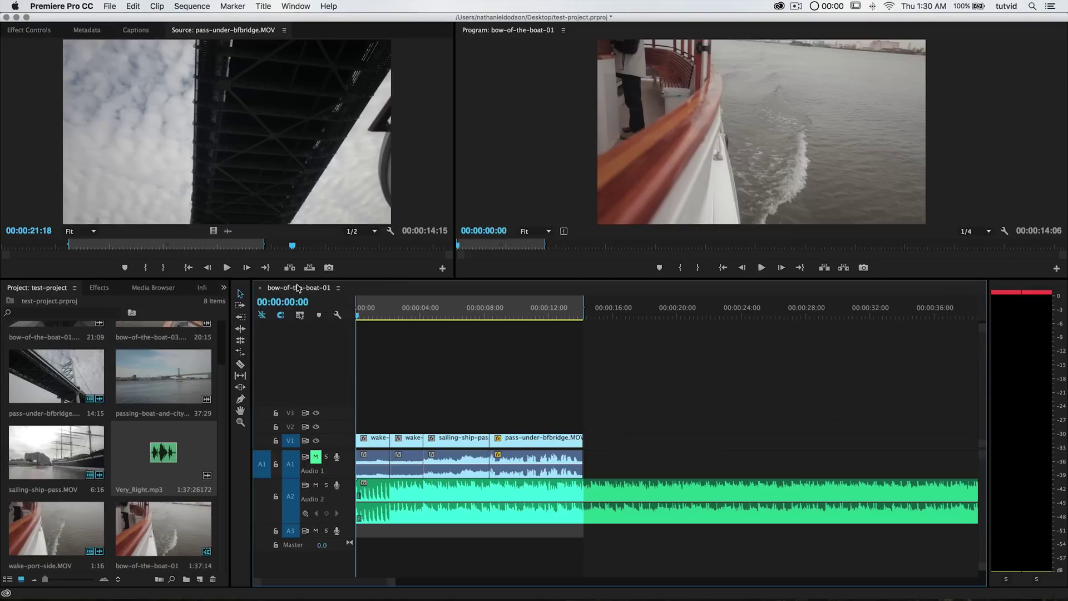
left_click(40, 290)
left_click(294, 292)
key("super+m")
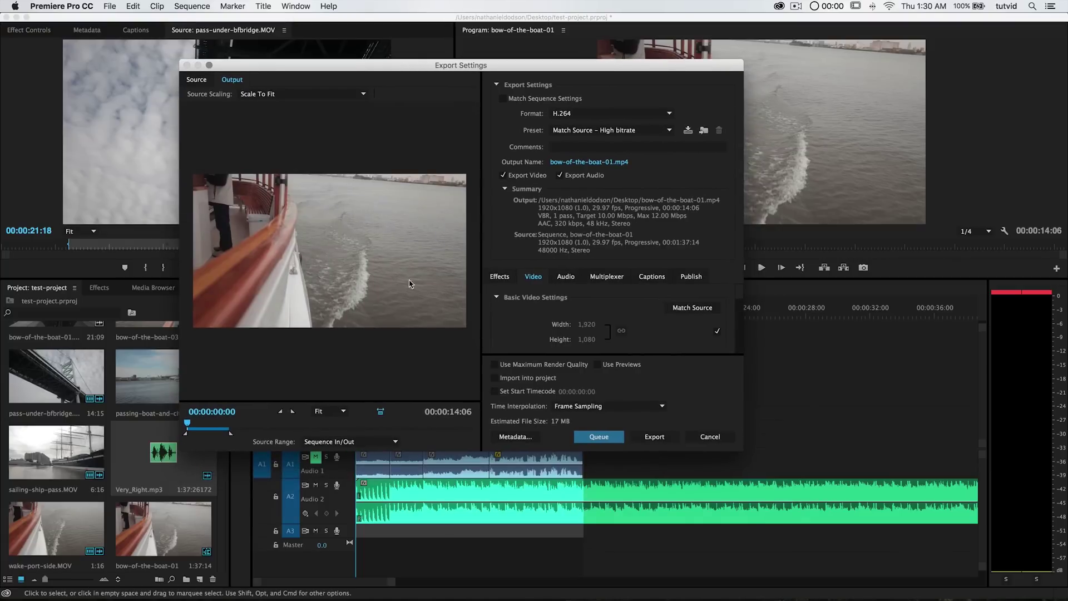
- Look through the H.264 export presets and choose YouTube 1080p HD
left_click(670, 130)
scroll(678, 239, "down", 10)
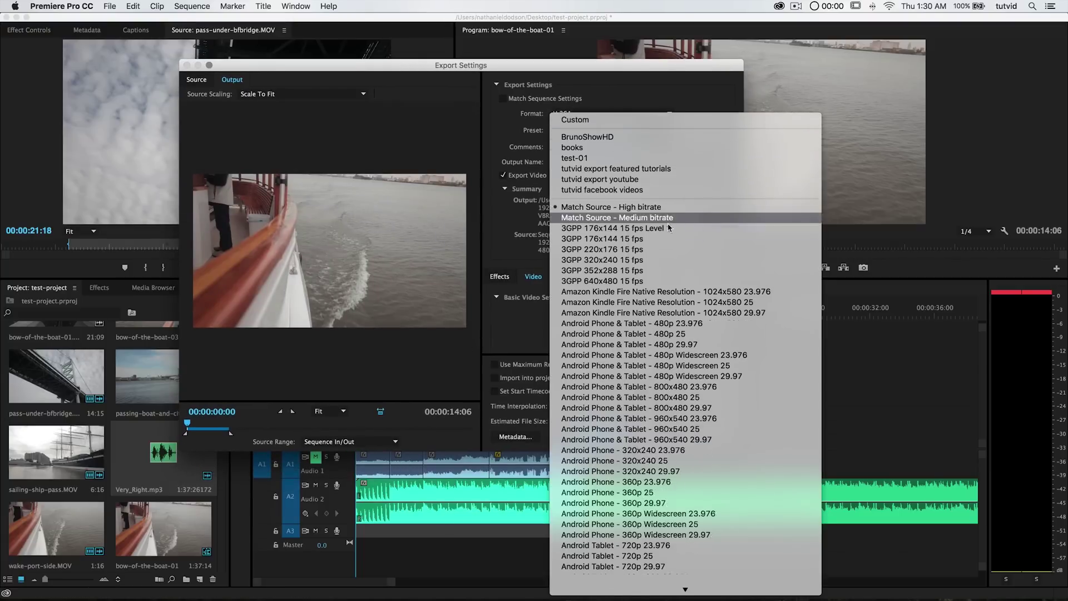
scroll(678, 240, "down", 5)
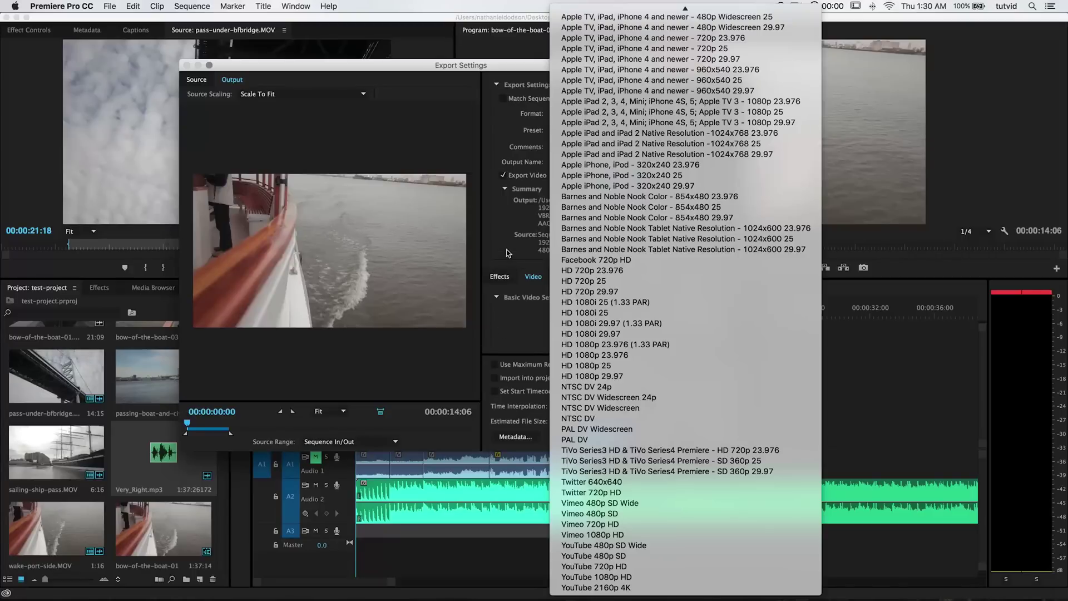
left_click(509, 241)
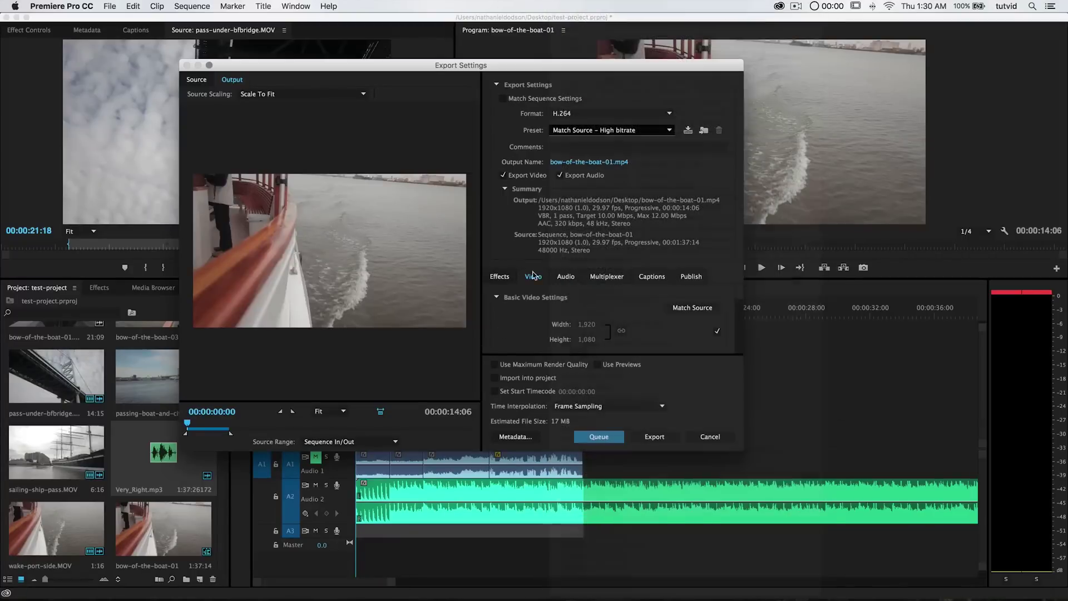
left_click(641, 132)
scroll(678, 367, "down", 15)
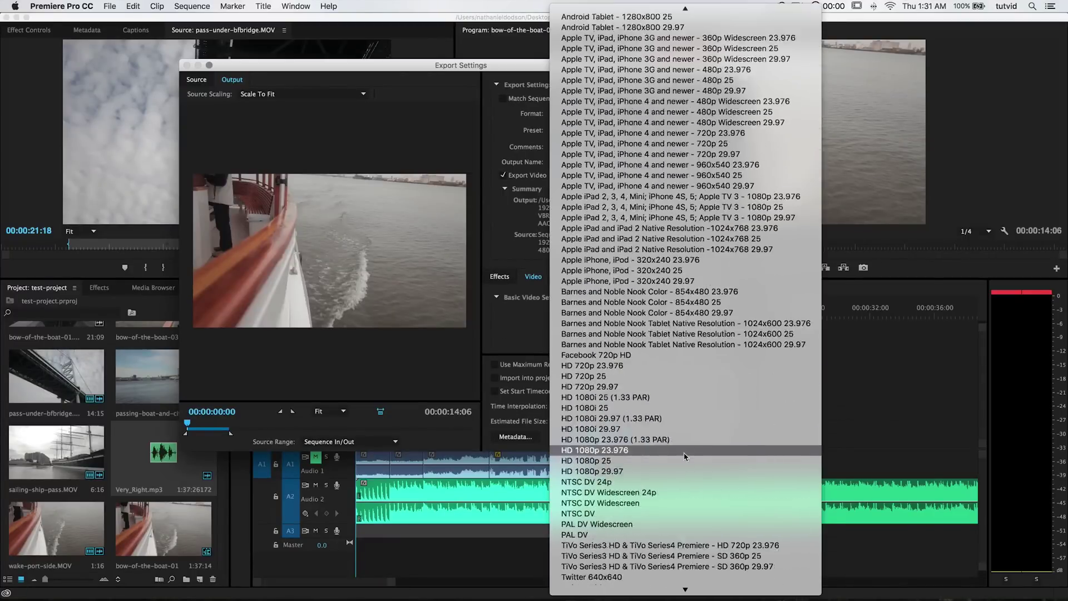
left_click(615, 577)
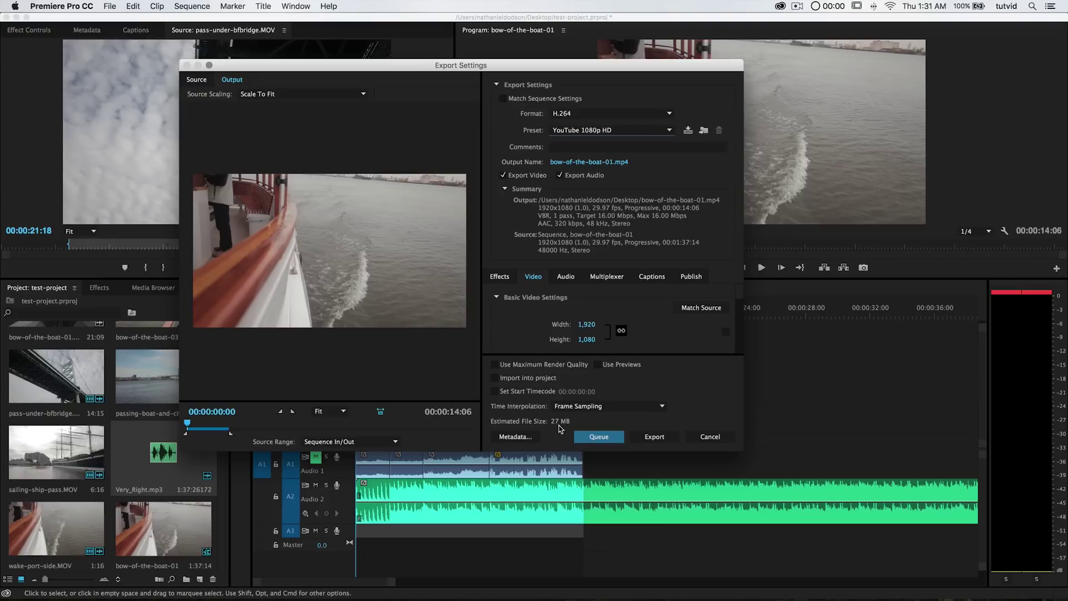
scroll(623, 312, "down", 5)
scroll(627, 316, "up", 5)
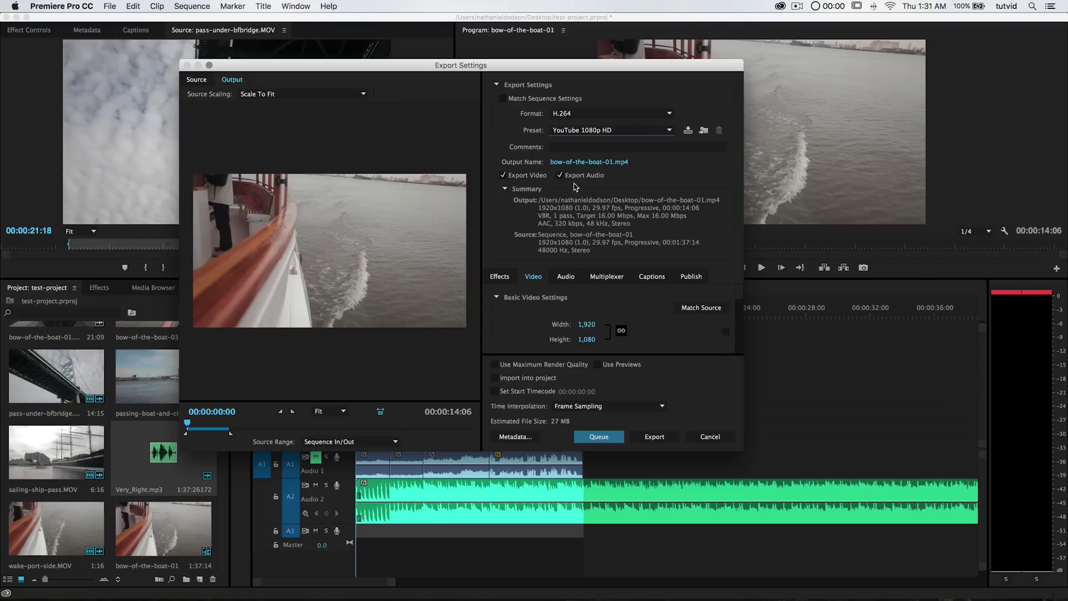
- Name the export file boat-ride.mp4 and save it to the Desktop
left_click(581, 162)
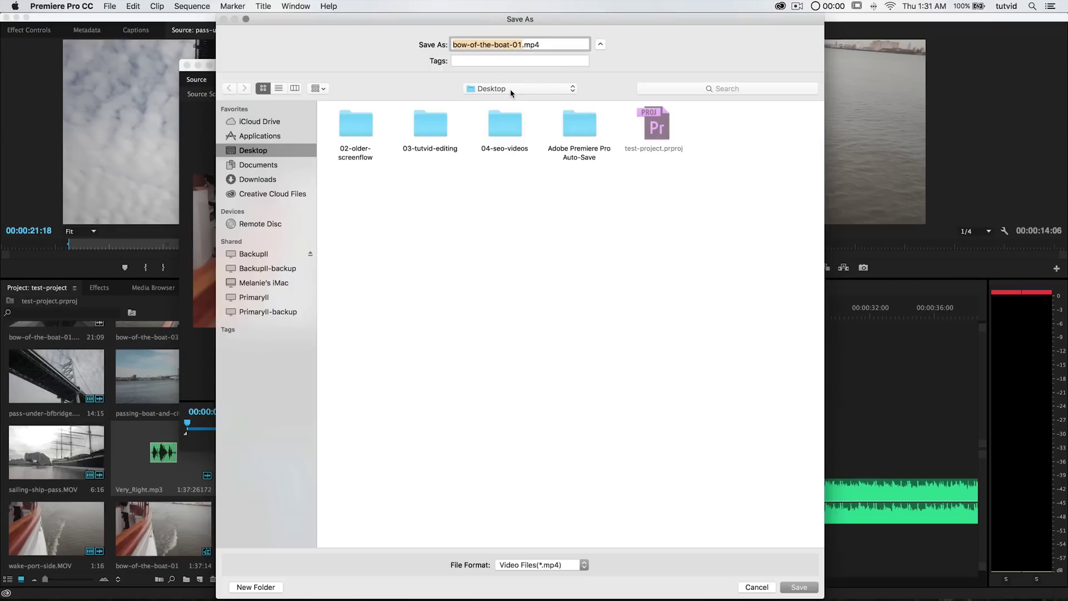
type("boat-ride")
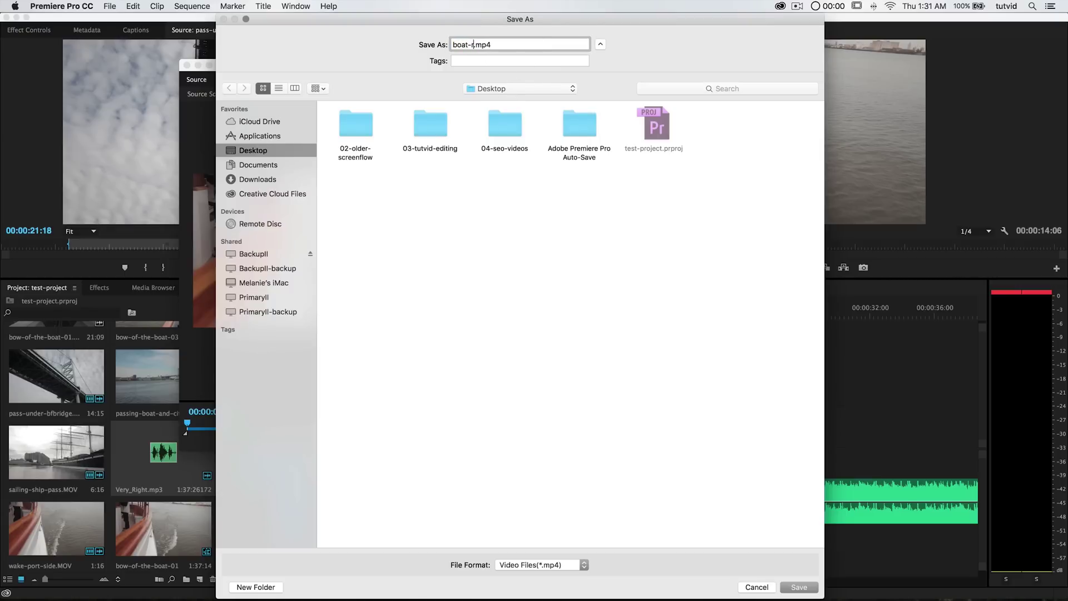
left_click(789, 584)
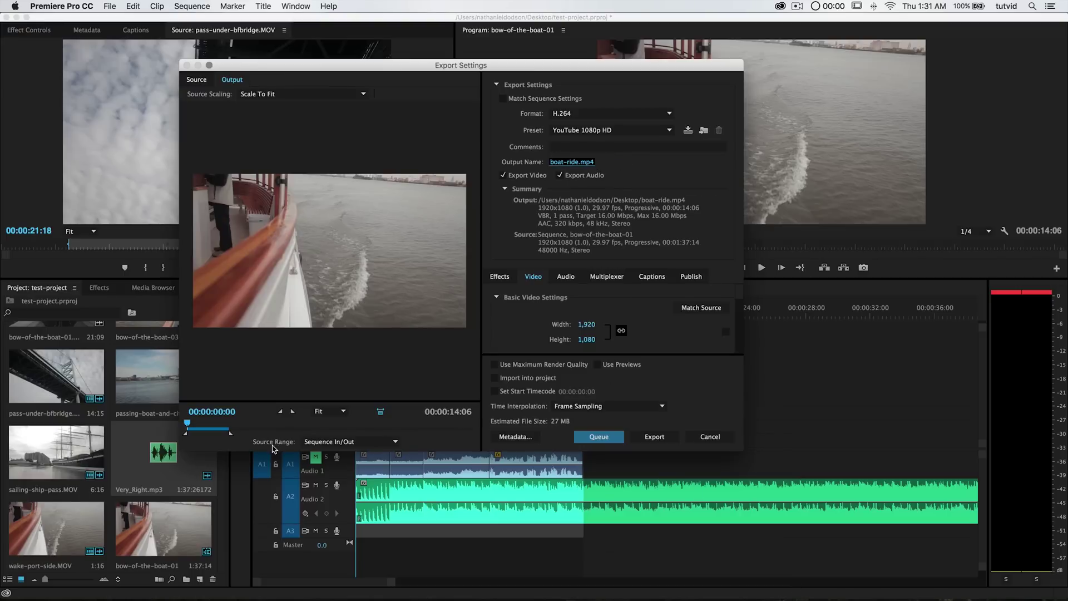
- Keep the source range at Sequence In/Out and start the export
left_click(348, 443)
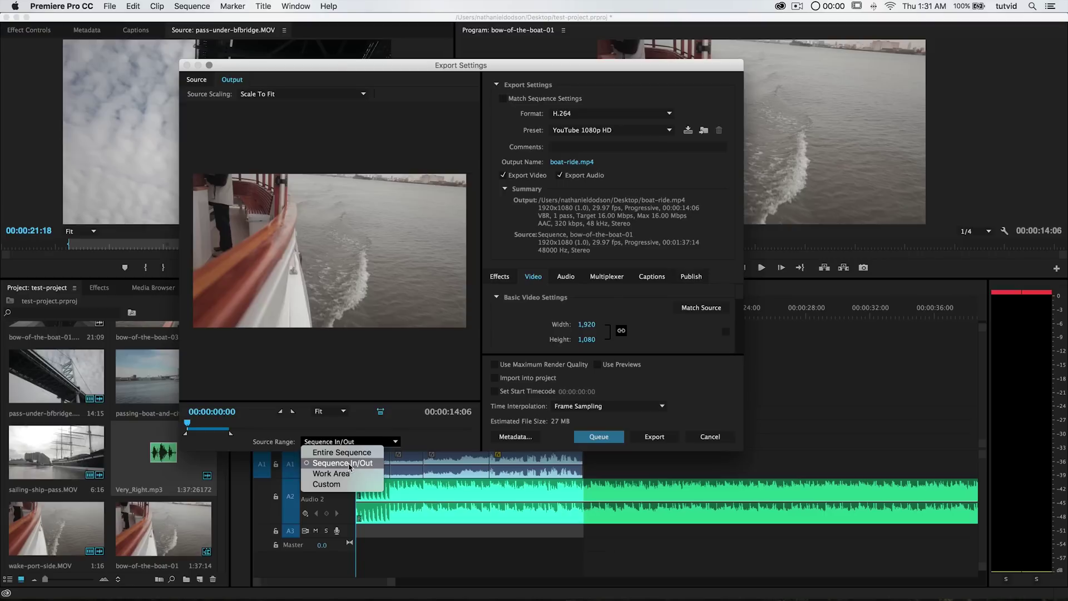
left_click(349, 464)
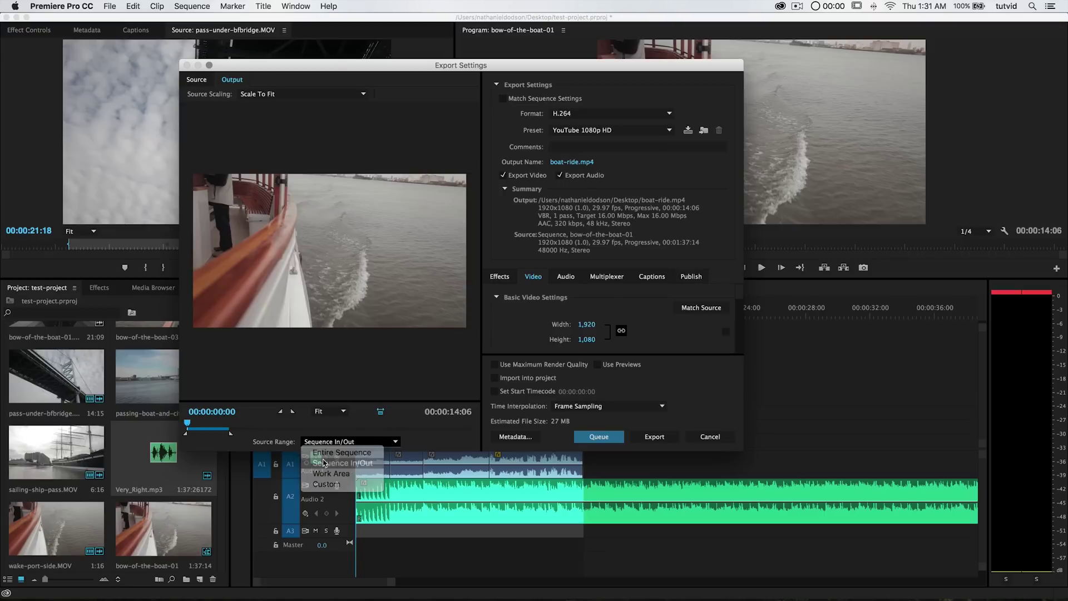
left_click(655, 437)
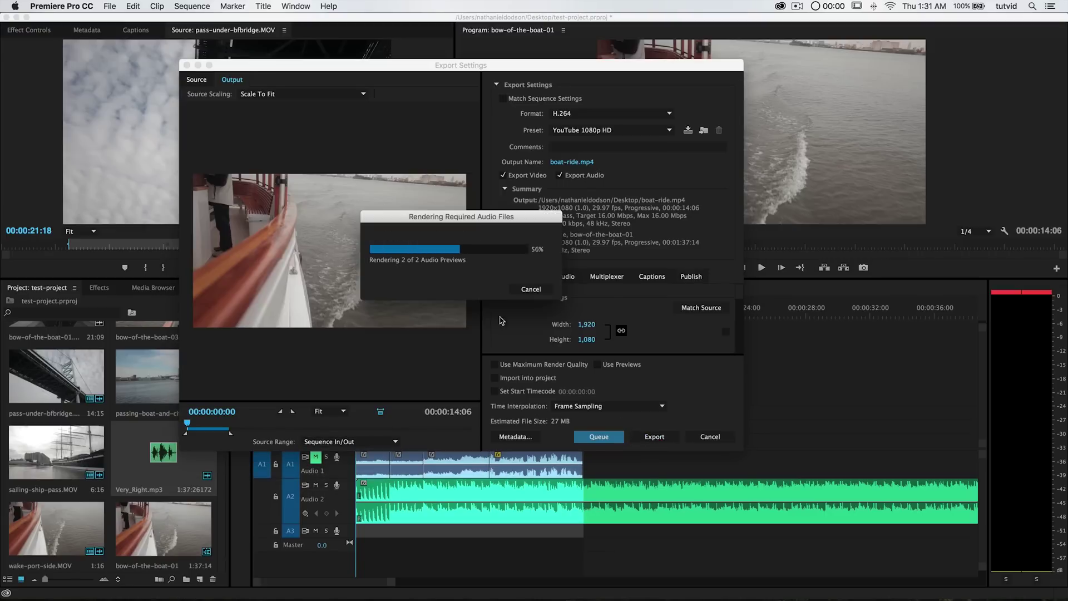